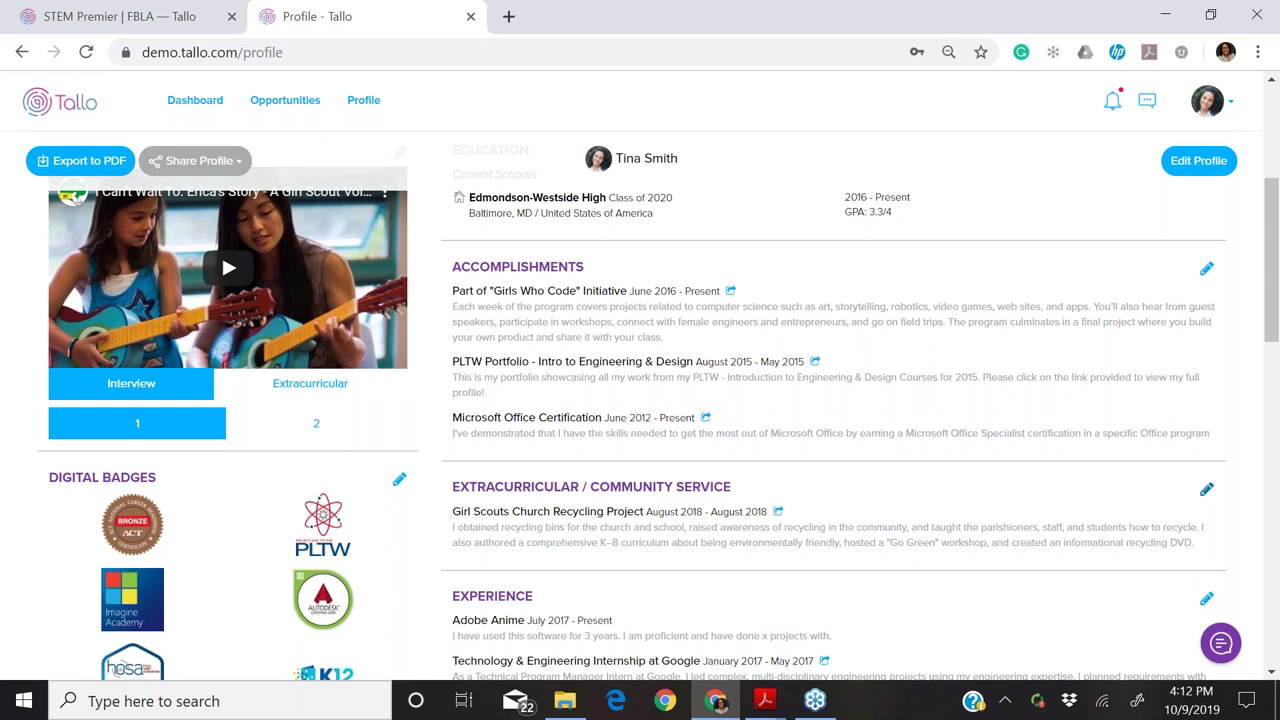
- Open the profile's College Tracker section for editing and bring up the choices for the "I plan to" selection
scroll(659, 406, "down", 1)
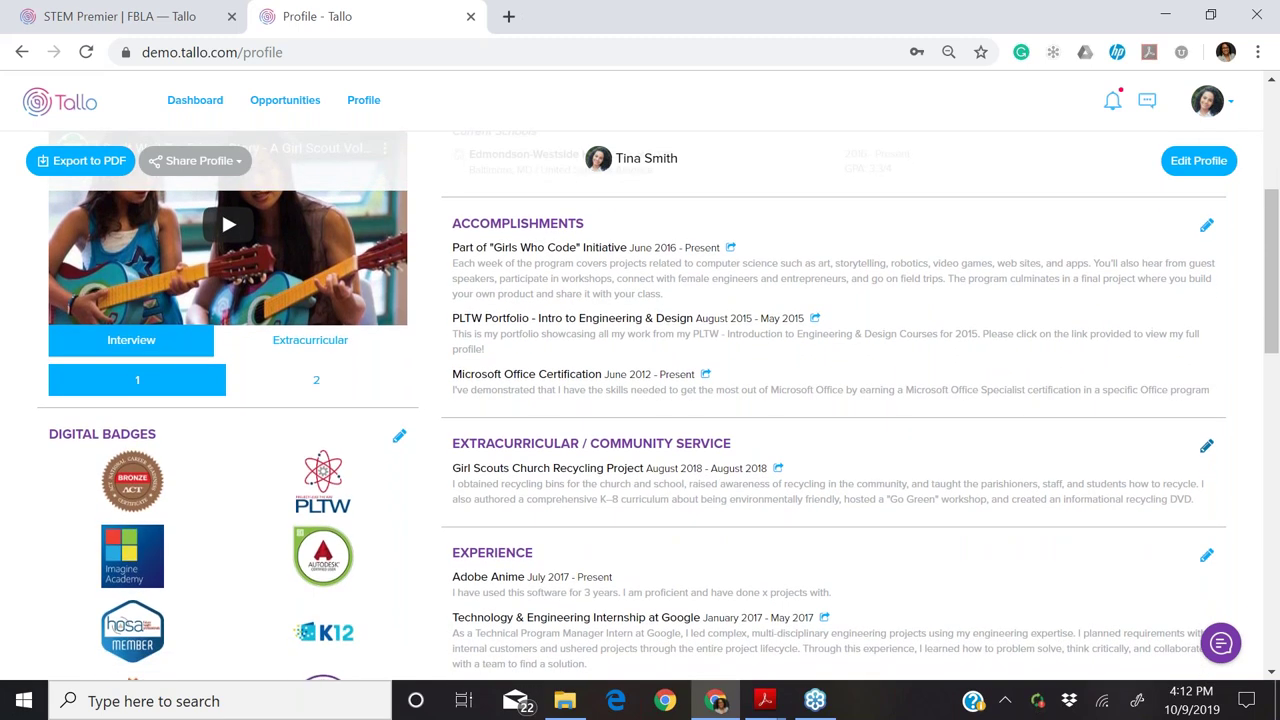
scroll(658, 406, "down", 1)
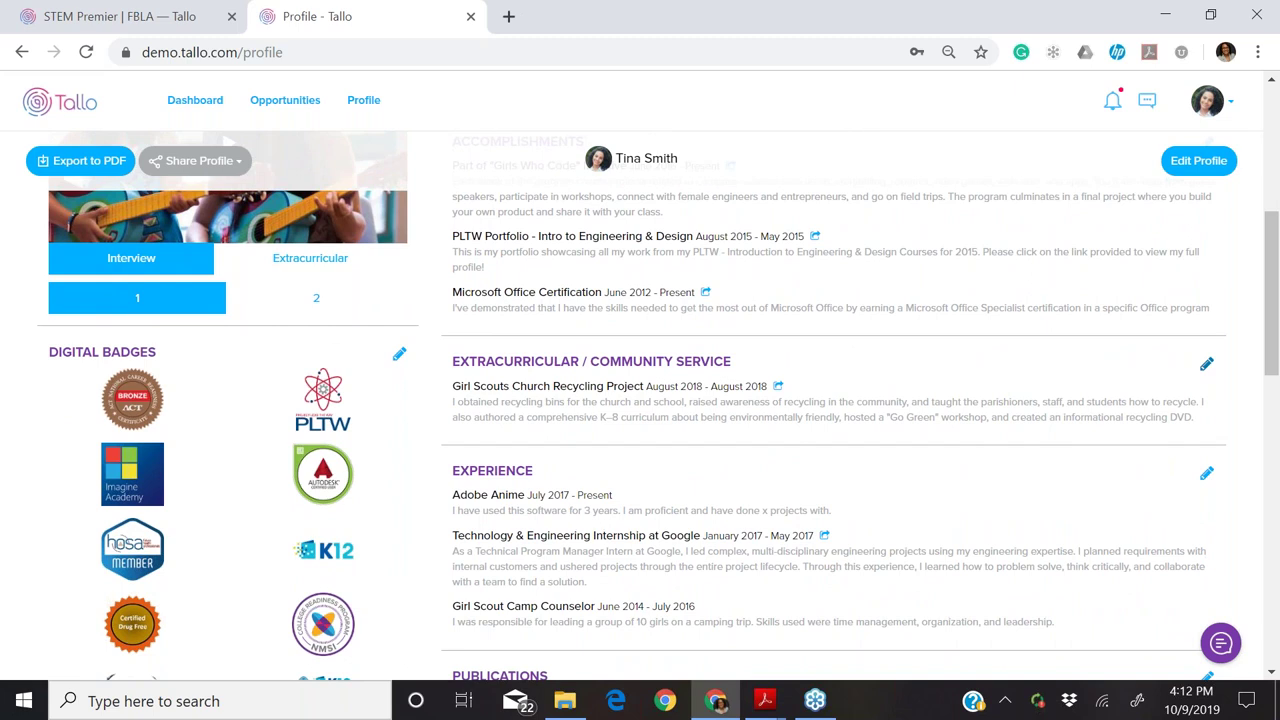
scroll(658, 406, "down", 1)
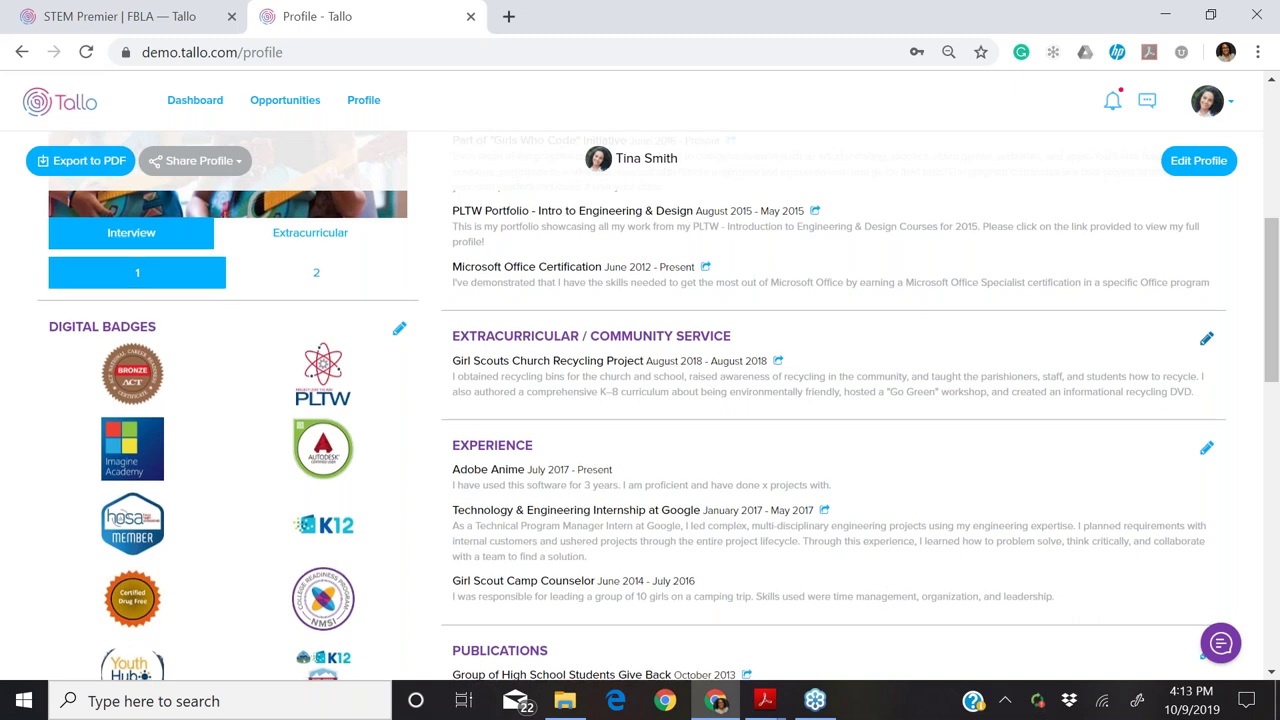
scroll(658, 407, "down", 2)
scroll(658, 407, "down", 2)
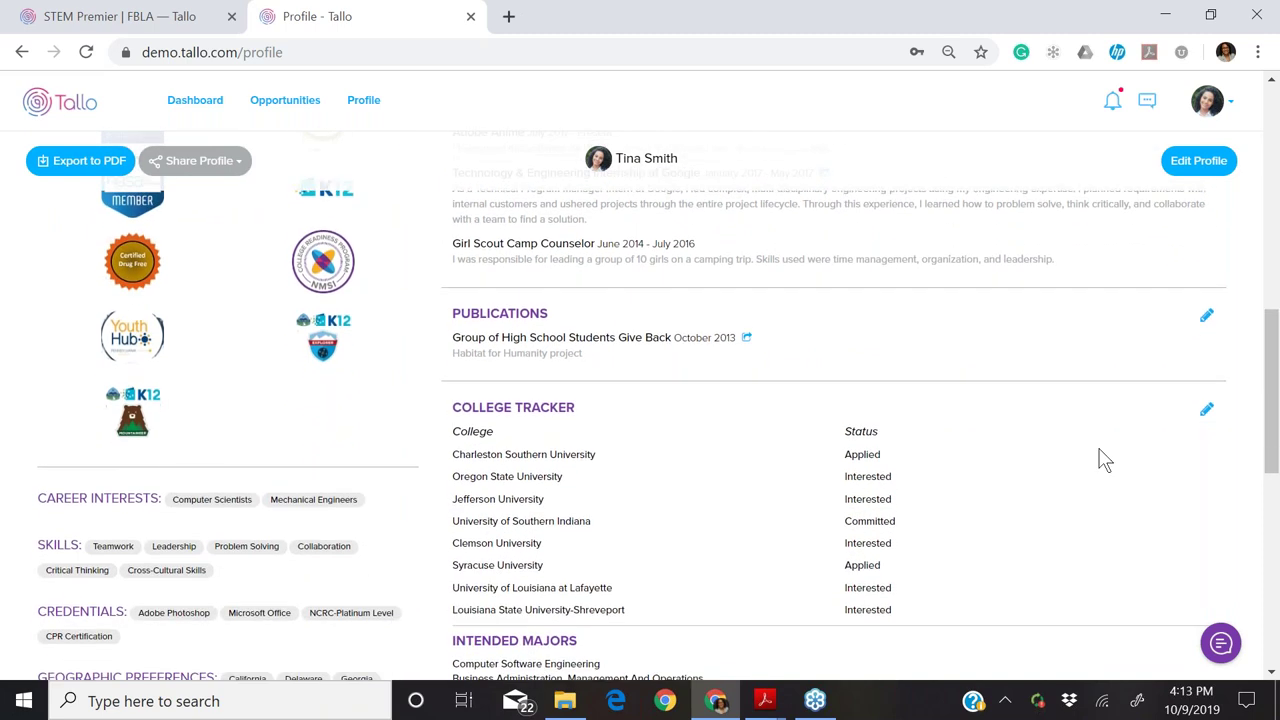
left_click(1206, 413)
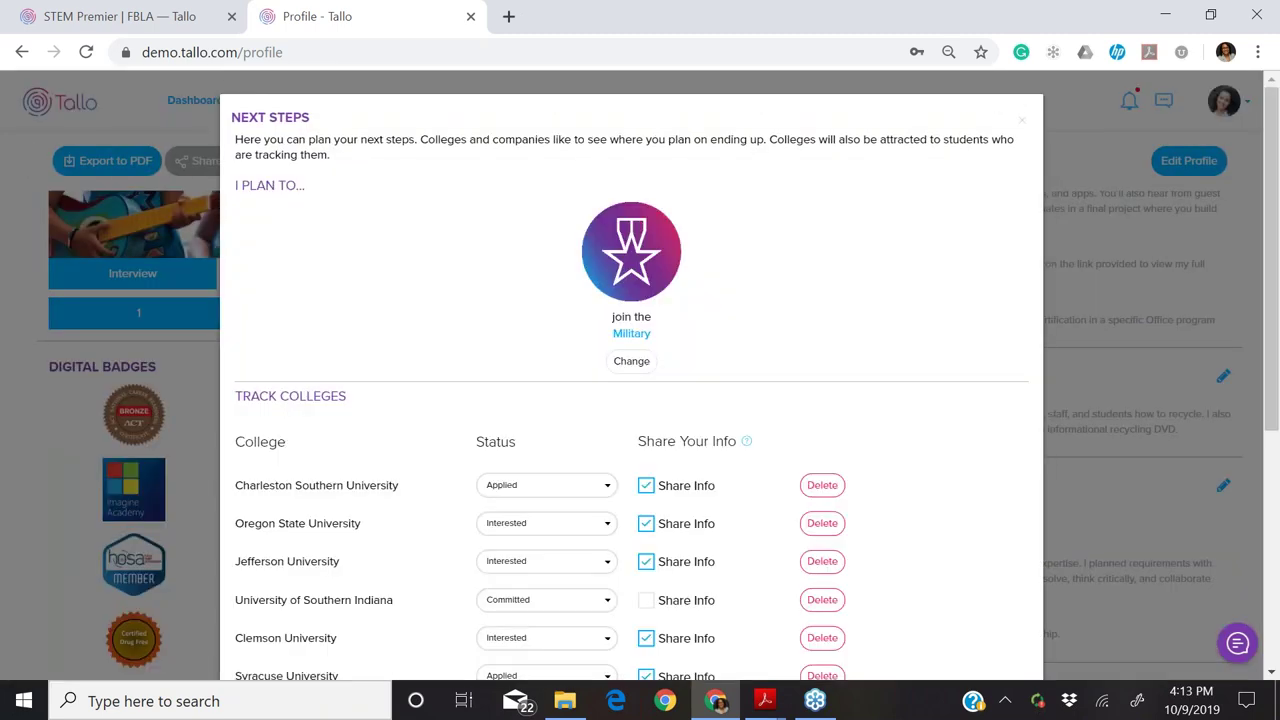
left_click(631, 361)
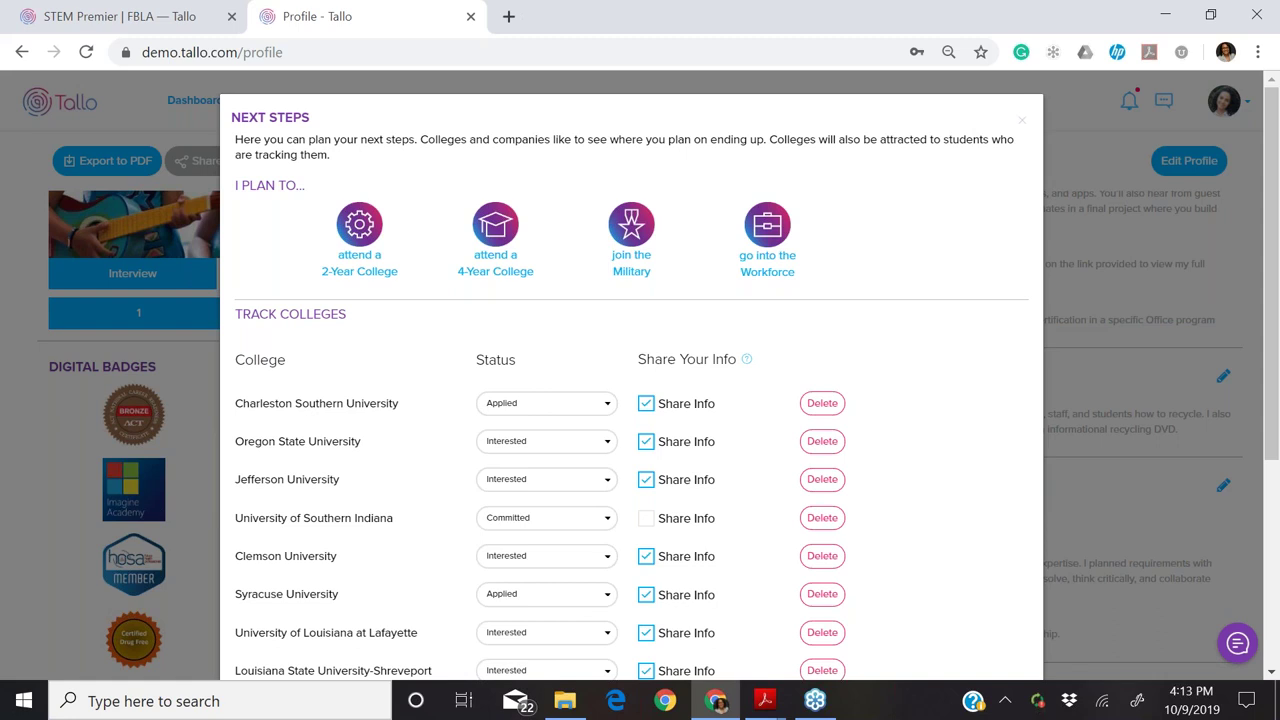
- View the available application status options for Charleston Southern University in the tracked colleges list, including Accepted by Admissions and Committed
scroll(328, 512, "down", 1)
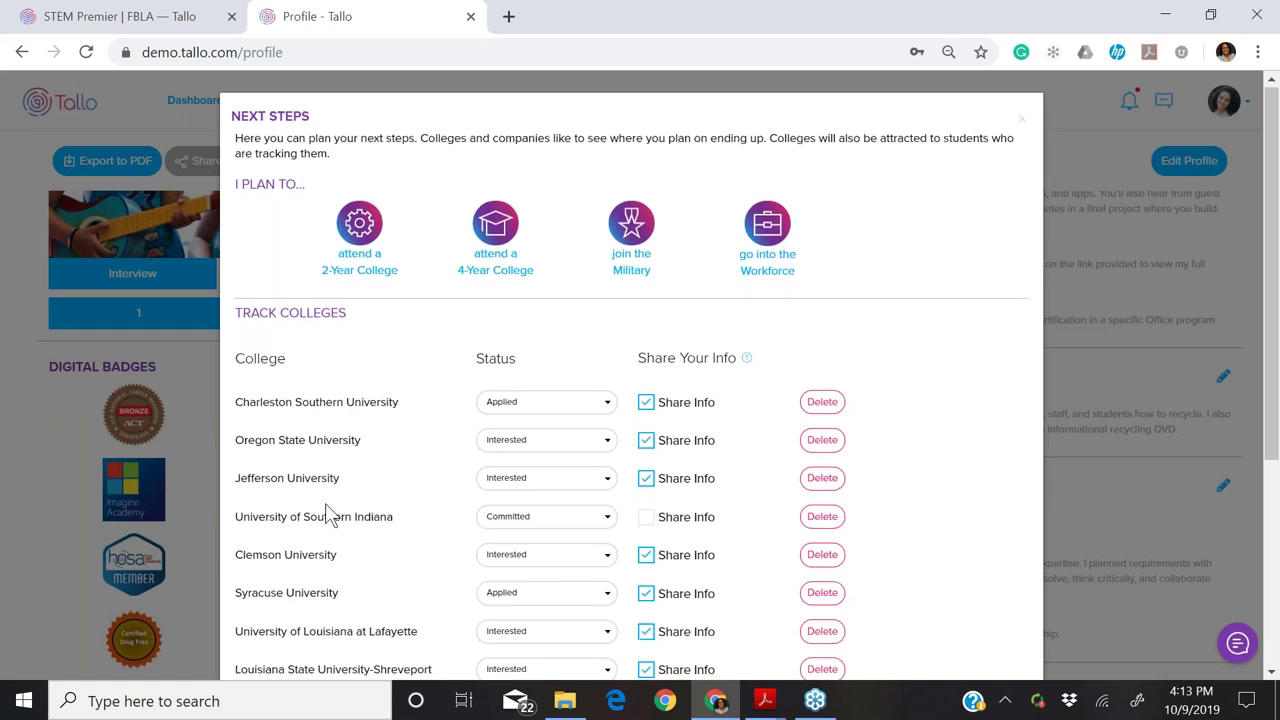
scroll(330, 513, "down", 1)
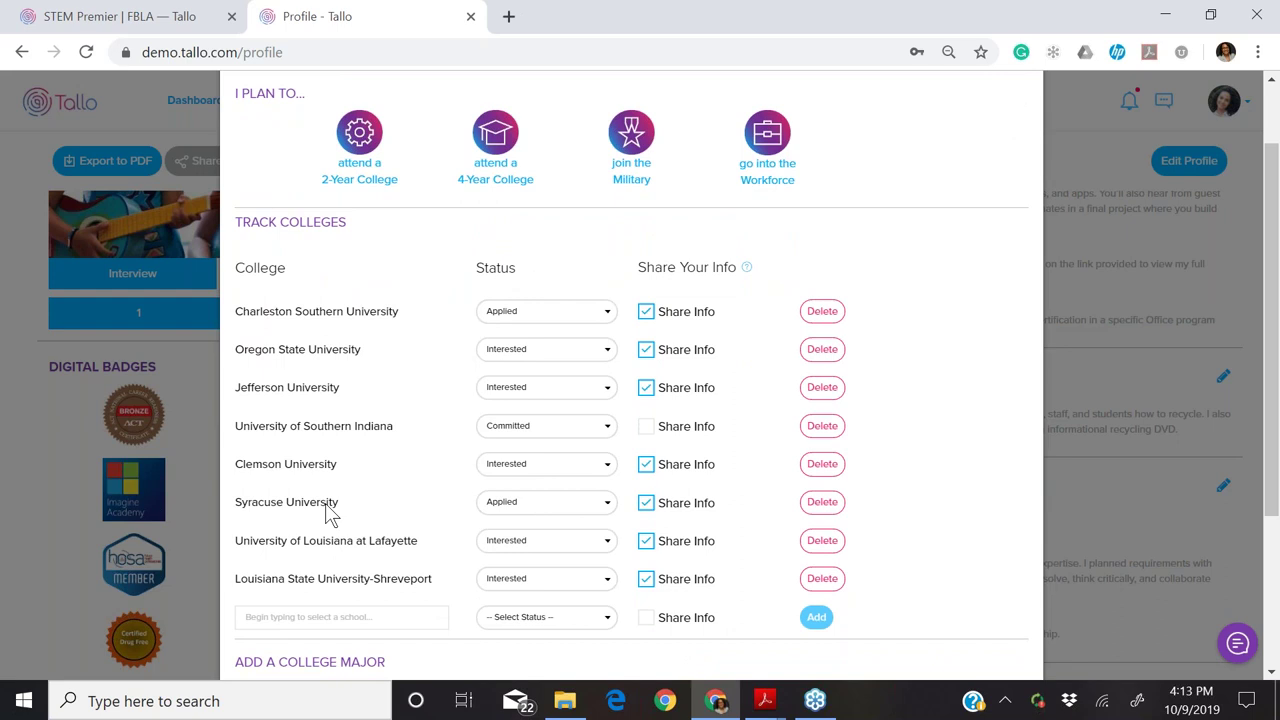
left_click(607, 314)
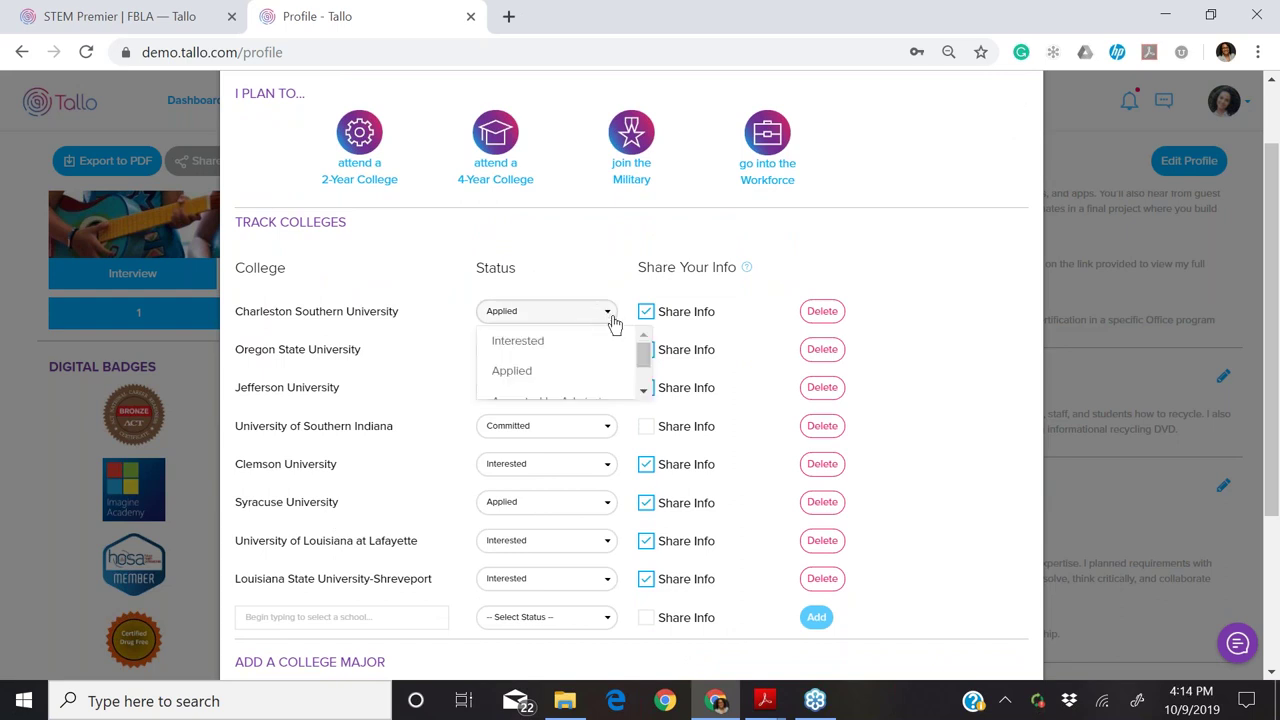
left_click(645, 392)
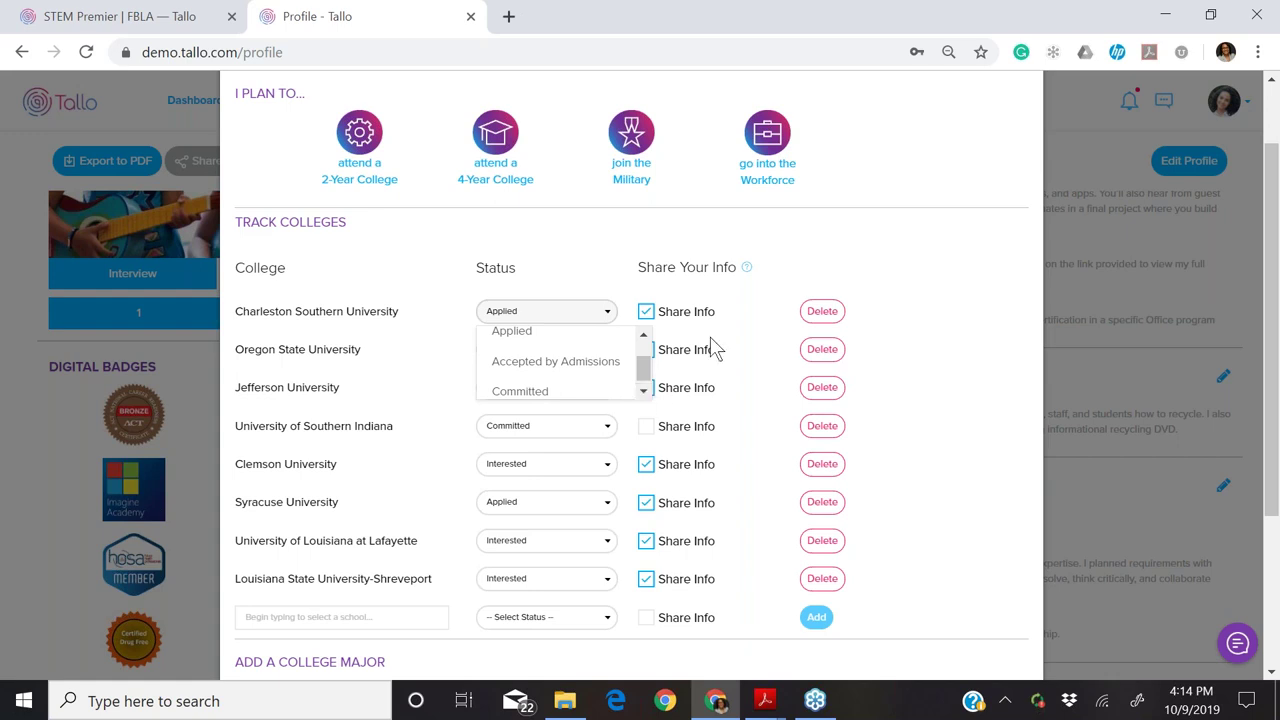
left_click(717, 406)
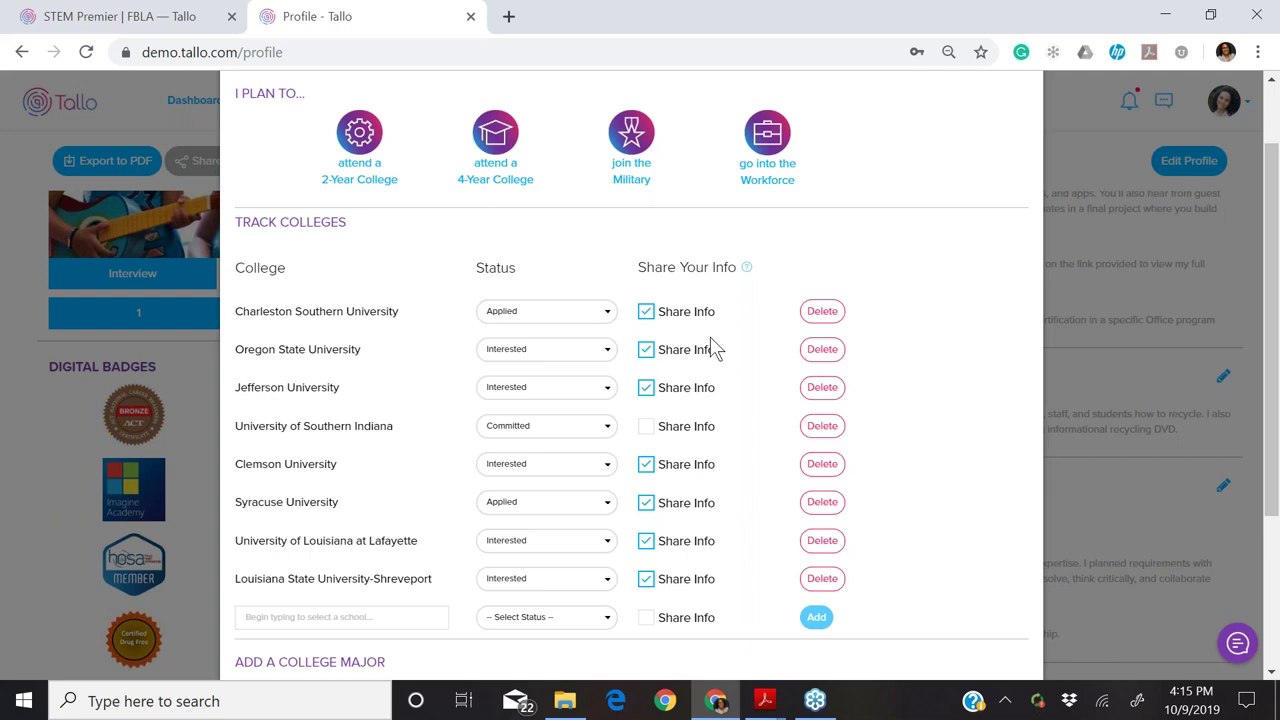
- Review the school entry row and the college major section of the Next Steps form, and finish editing it
scroll(752, 405, "down", 1)
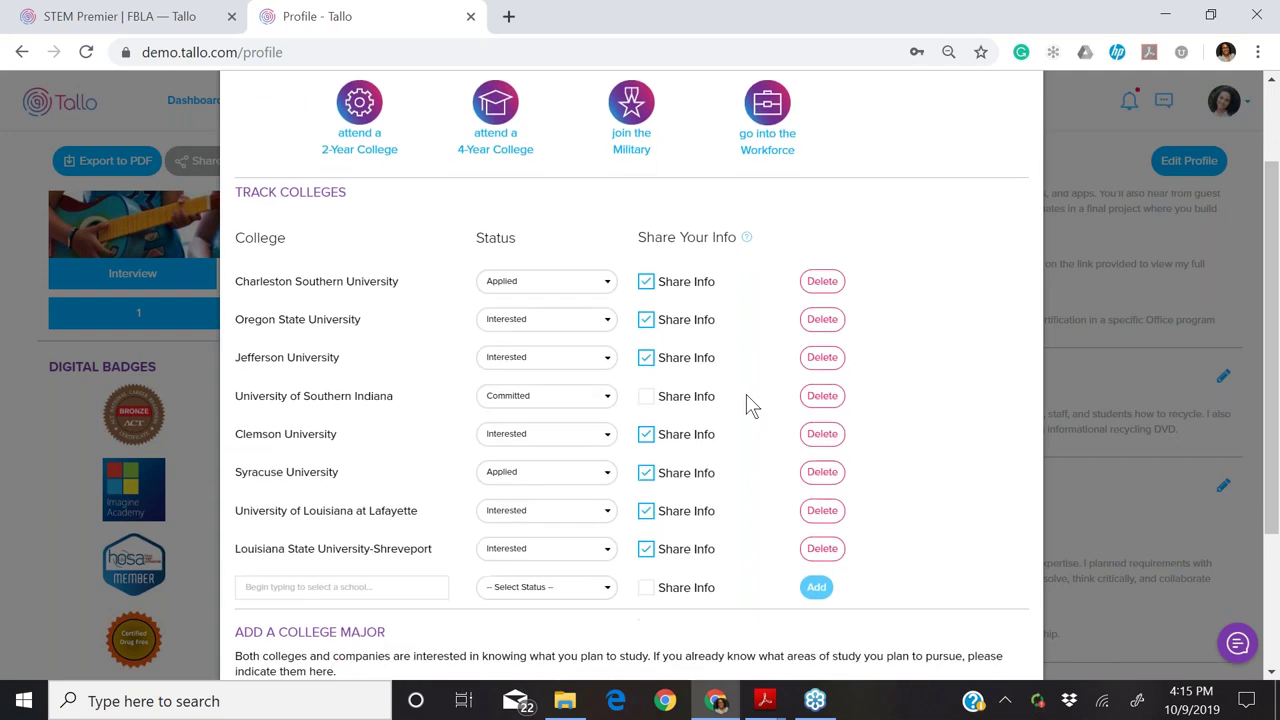
scroll(752, 405, "down", 2)
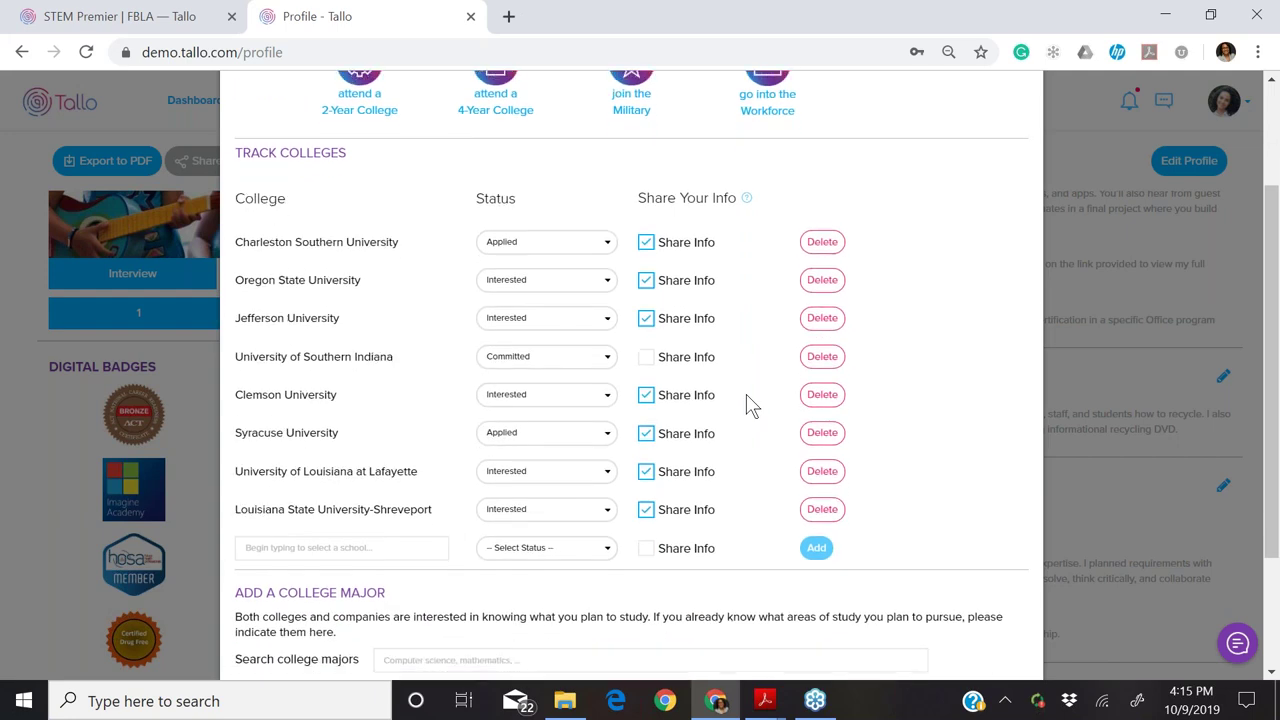
scroll(752, 405, "down", 3)
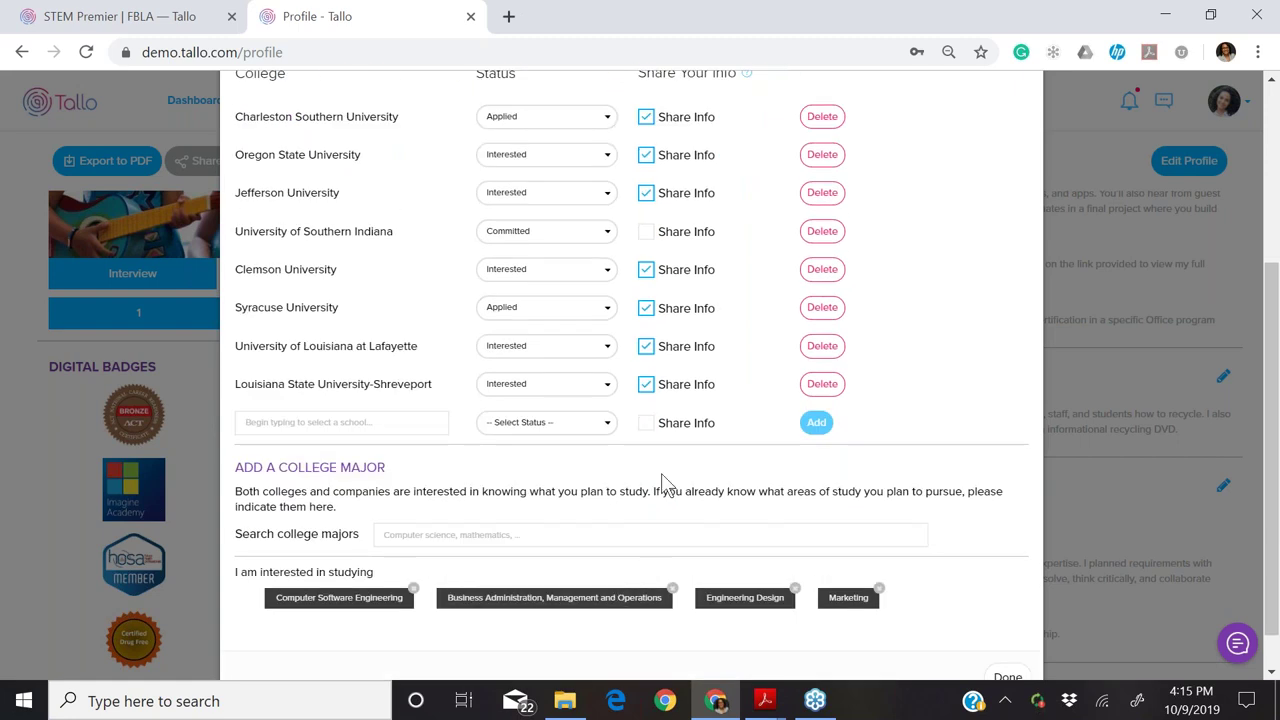
scroll(664, 482, "down", 1)
left_click(1006, 632)
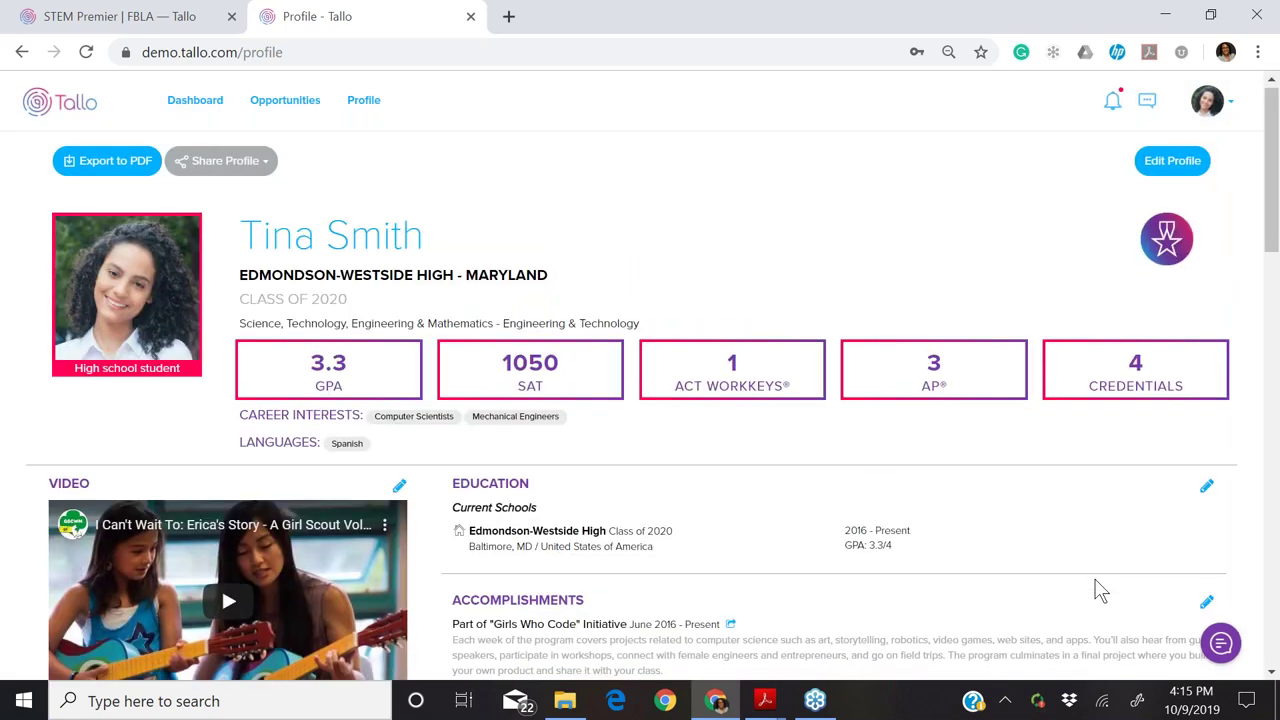
- Examine the profile's badges, experience, college tracker, intended majors, test scores, courses and files sections
scroll(1100, 590, "down", 1)
scroll(1100, 590, "down", 5)
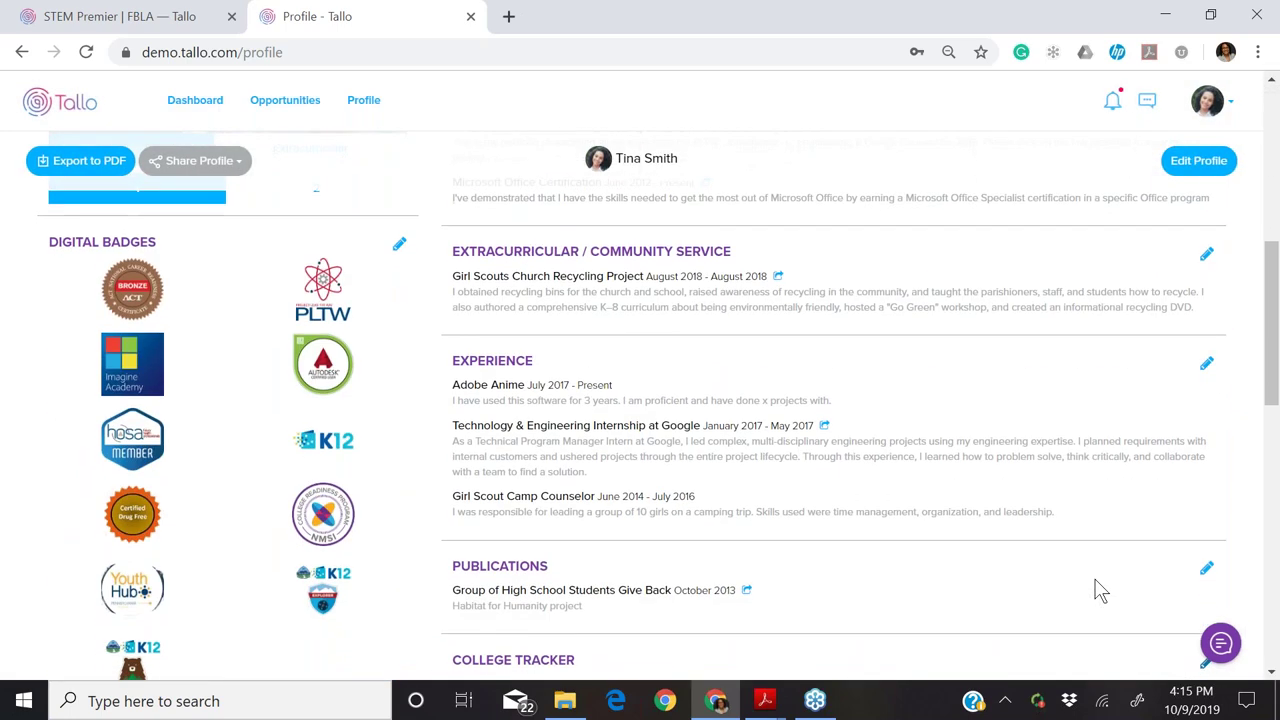
scroll(1100, 590, "down", 2)
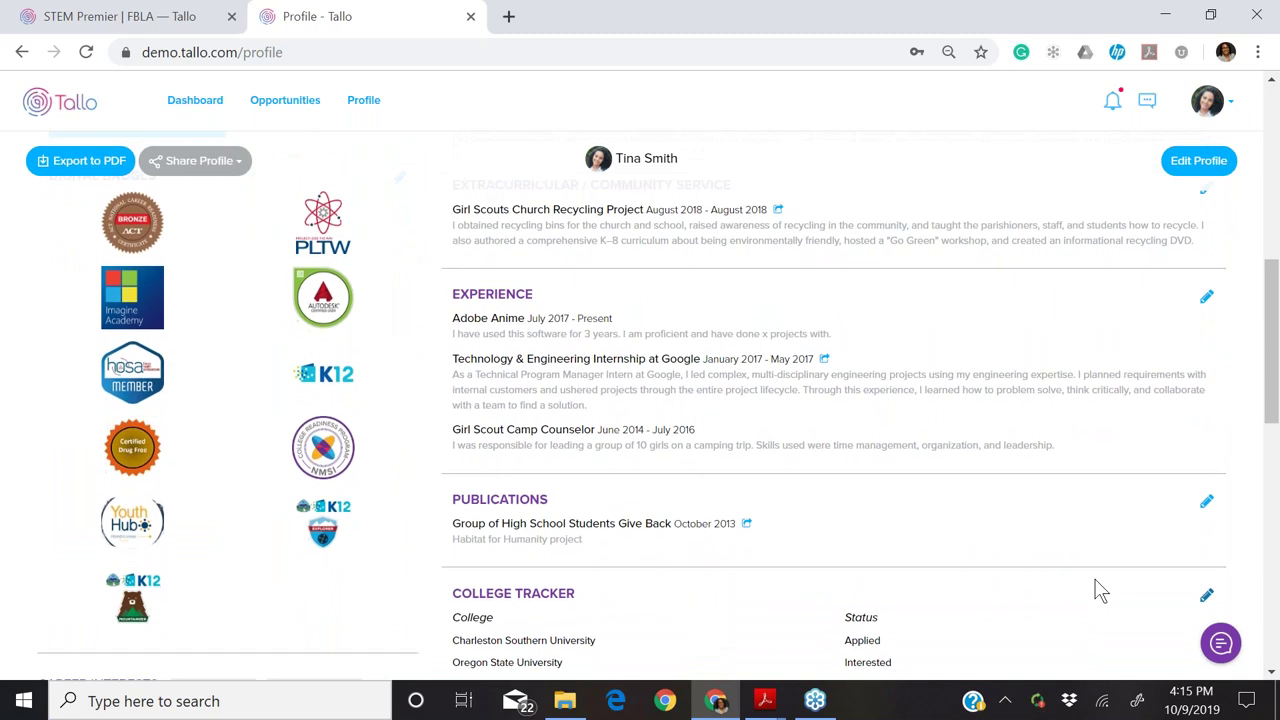
scroll(1100, 590, "down", 2)
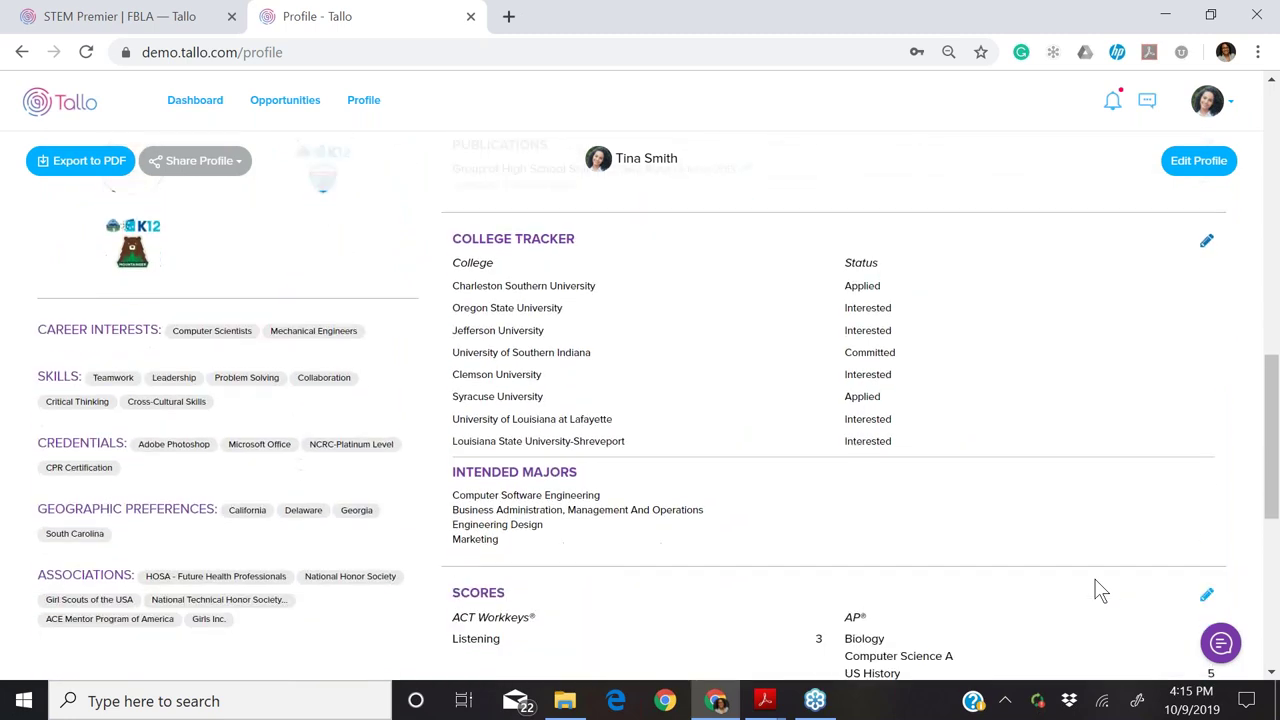
scroll(1100, 590, "down", 1)
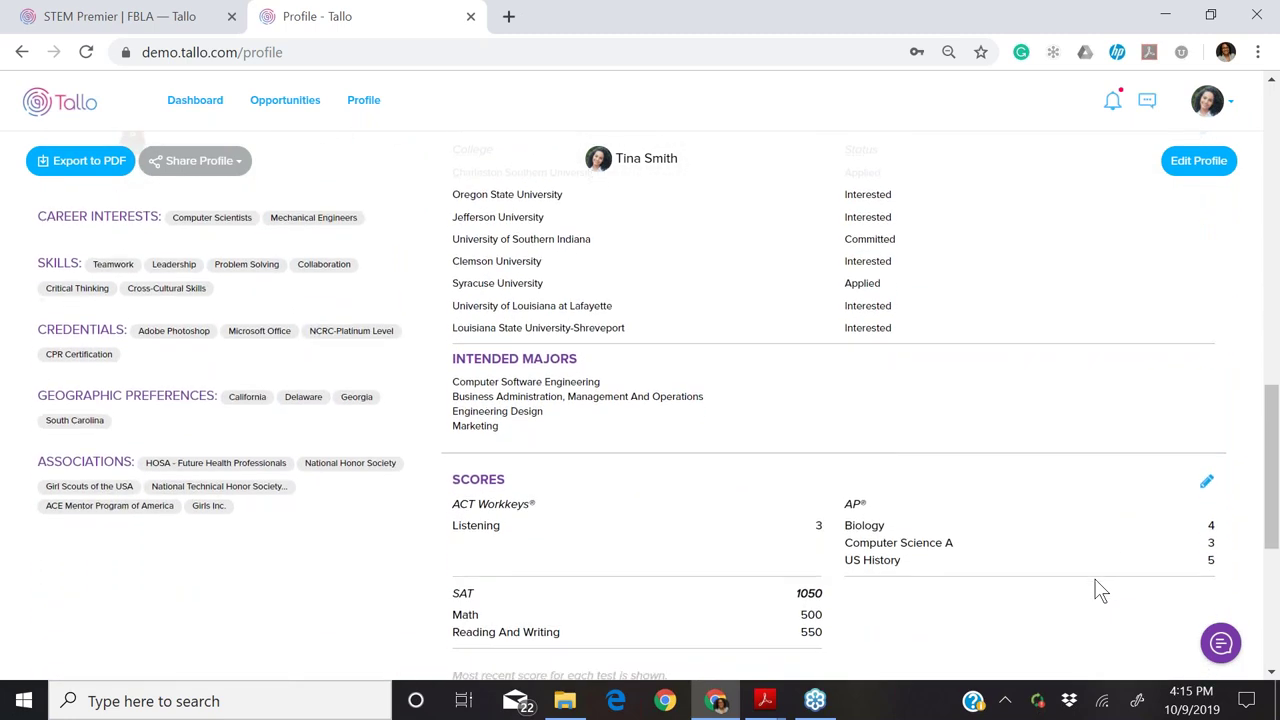
scroll(1100, 590, "down", 1)
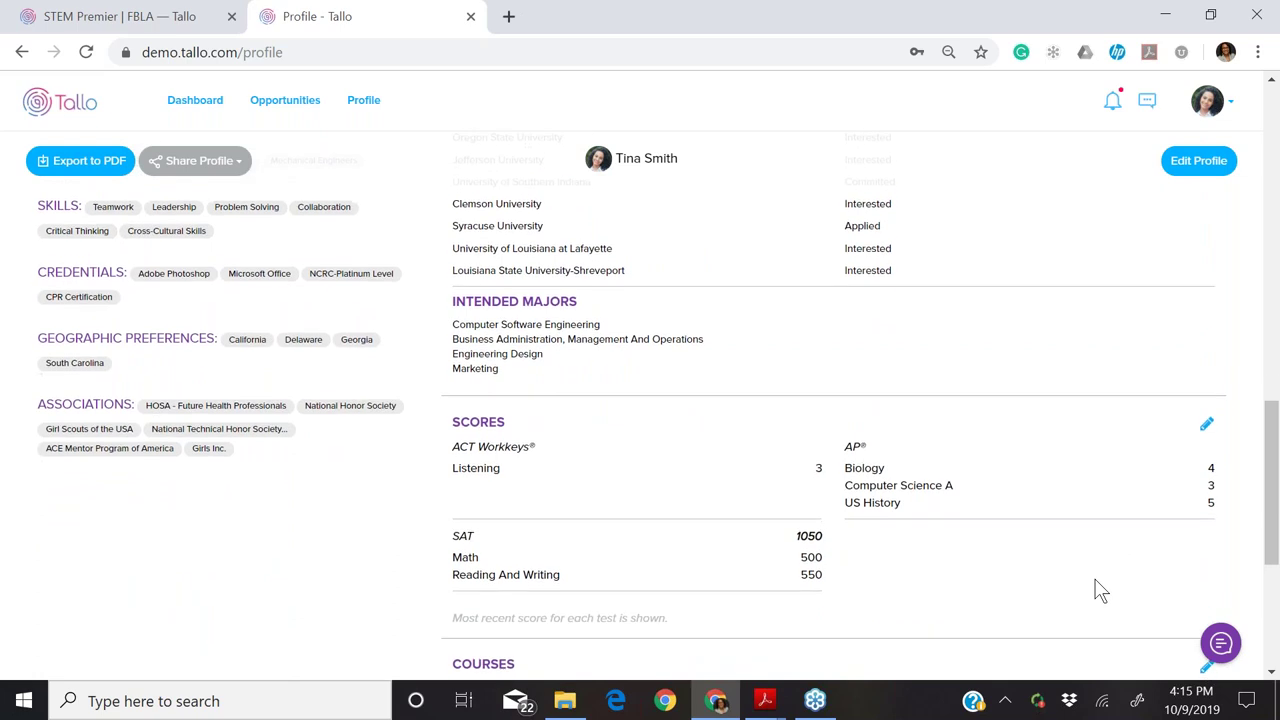
scroll(1100, 590, "down", 1)
scroll(1100, 590, "down", 1)
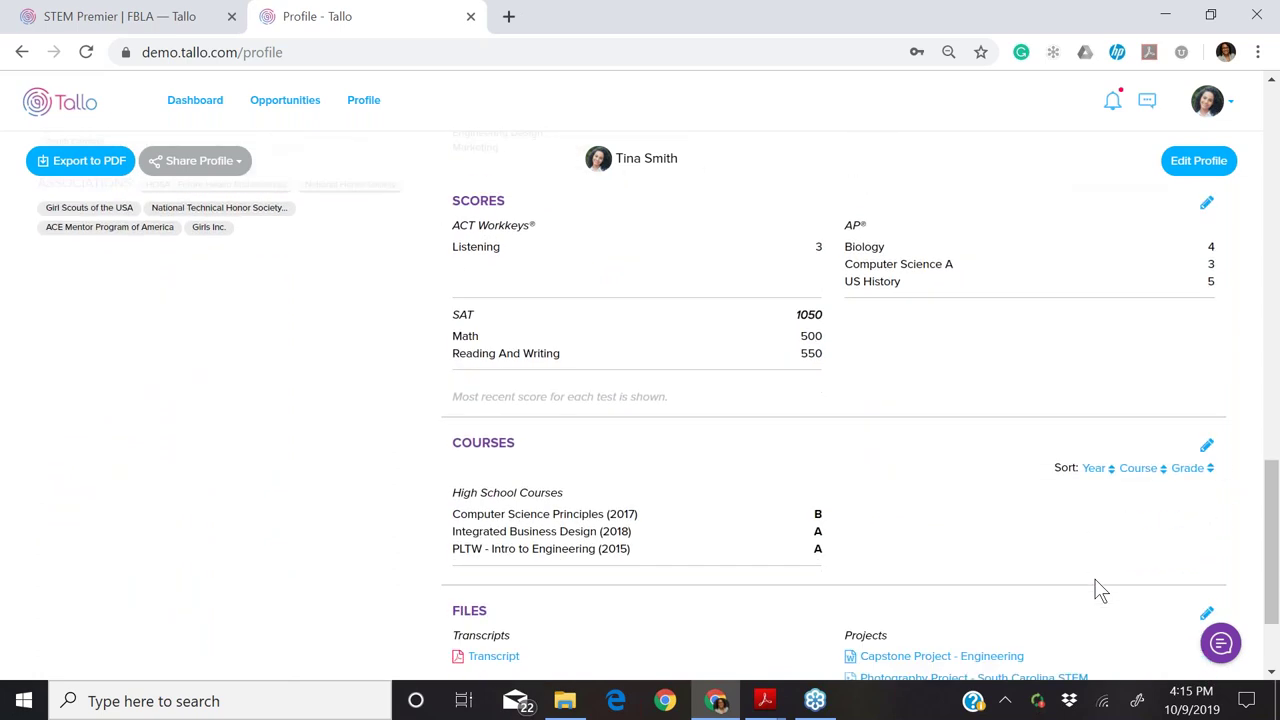
scroll(1100, 590, "down", 1)
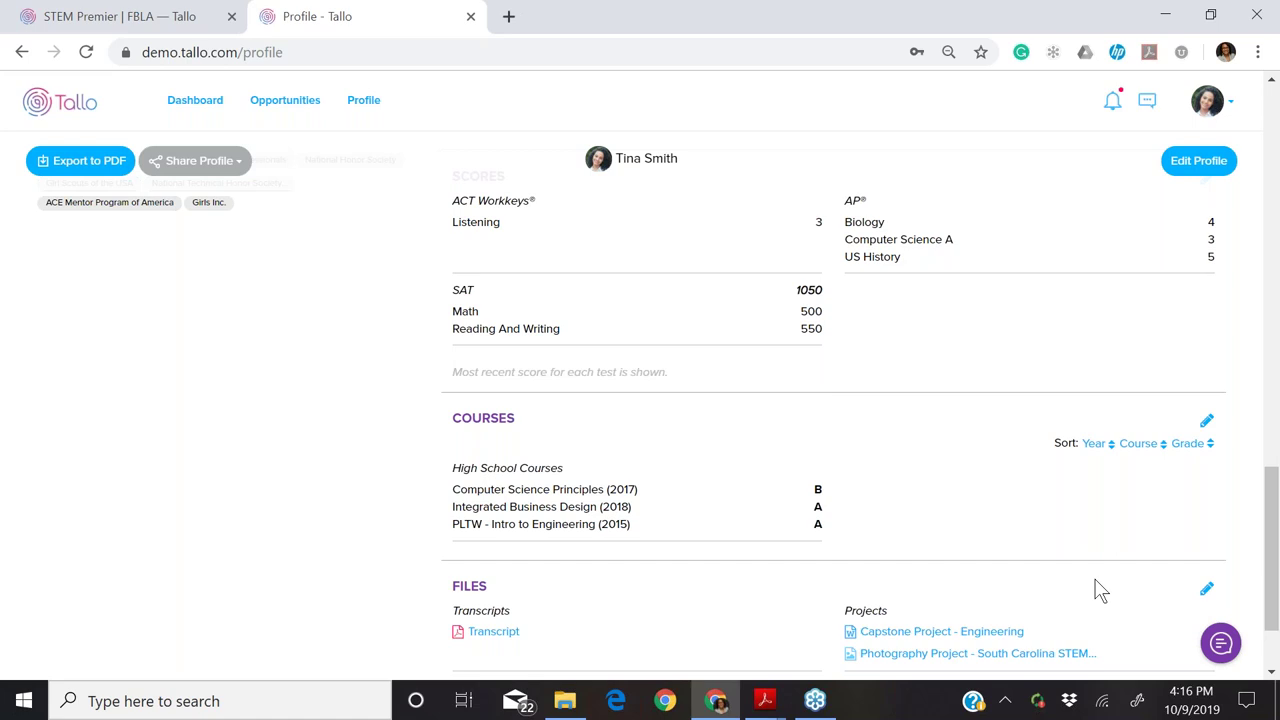
scroll(1100, 590, "down", 1)
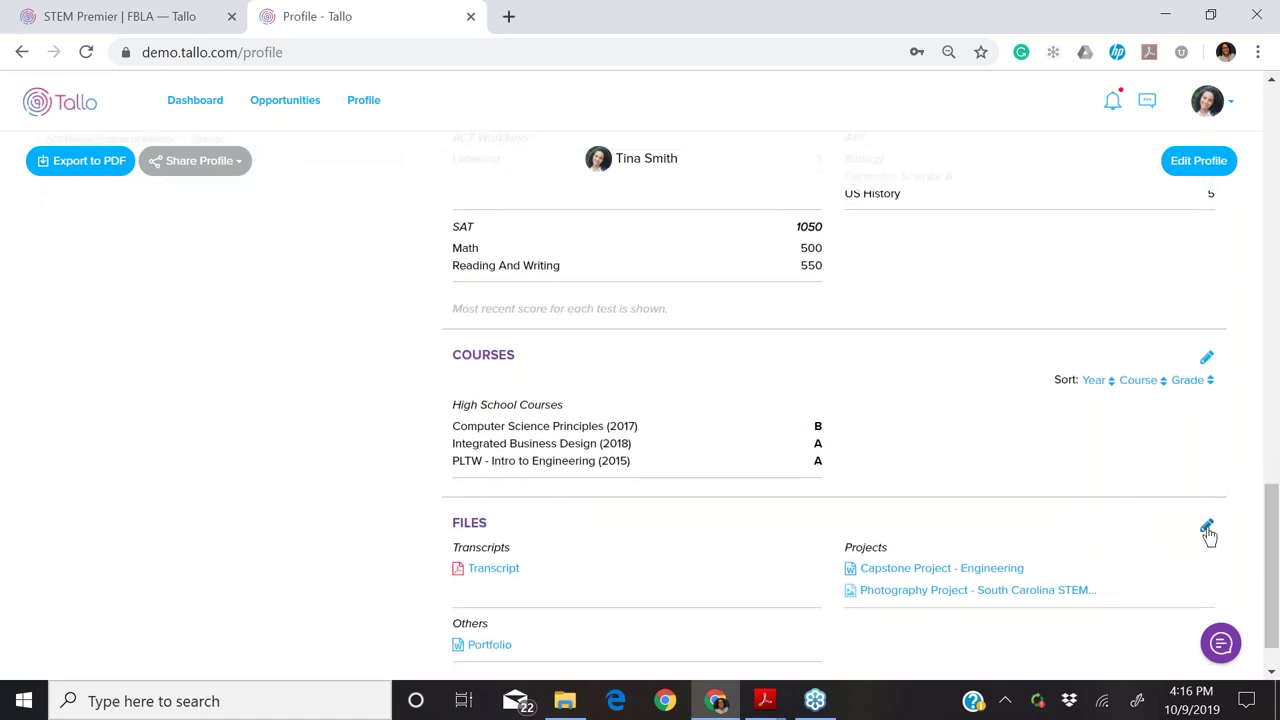
- Open the profile's Files section for editing and examine the upload form and the uploaded files in each category
left_click(1207, 528)
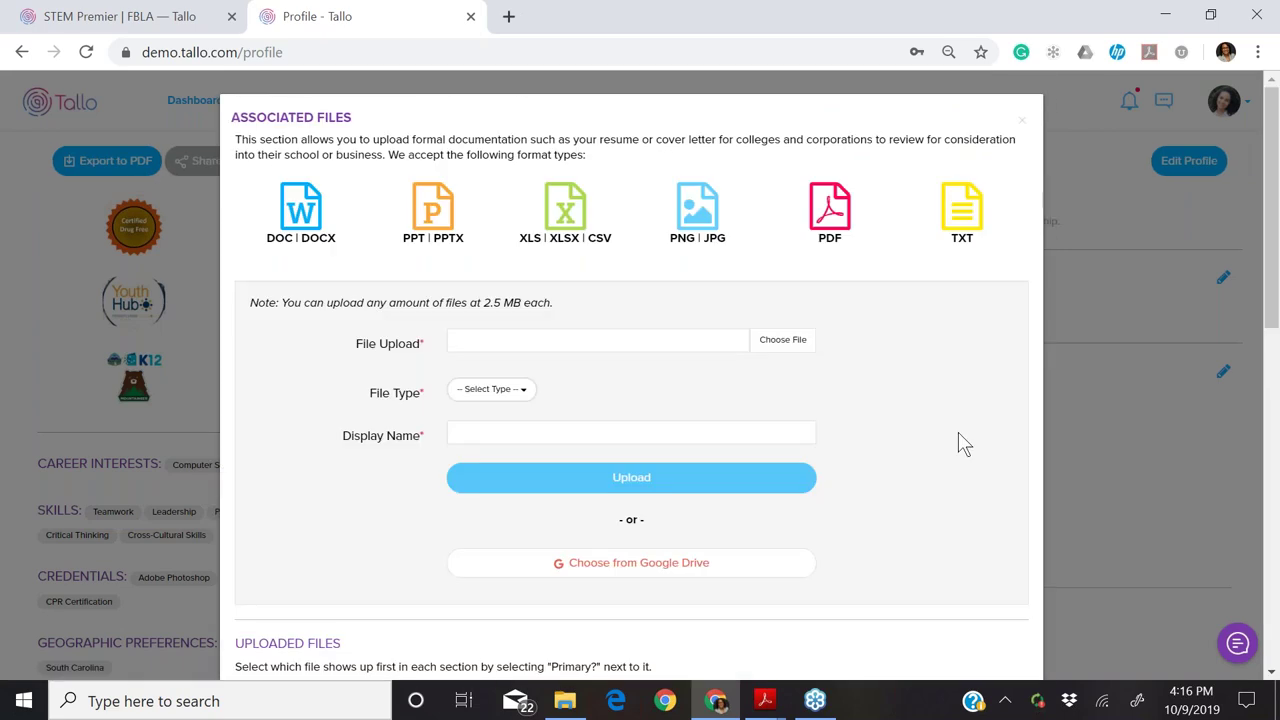
scroll(963, 444, "down", 2)
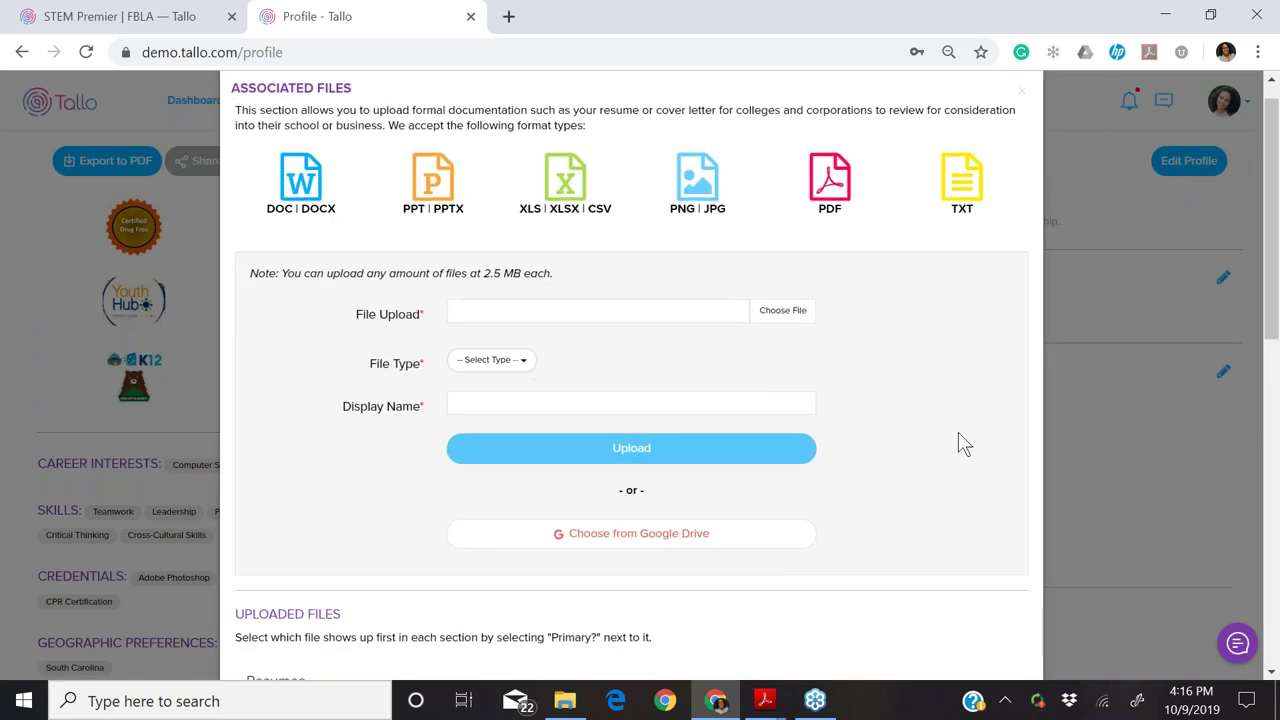
scroll(963, 444, "down", 1)
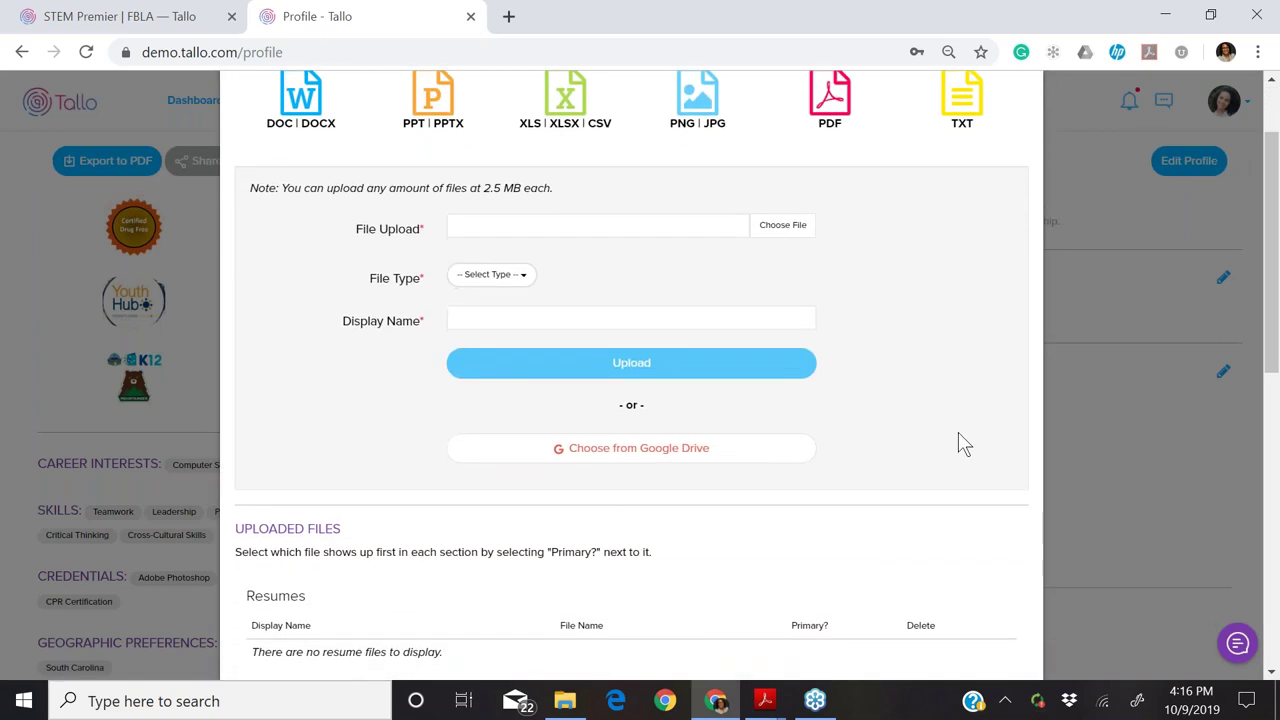
scroll(963, 444, "down", 2)
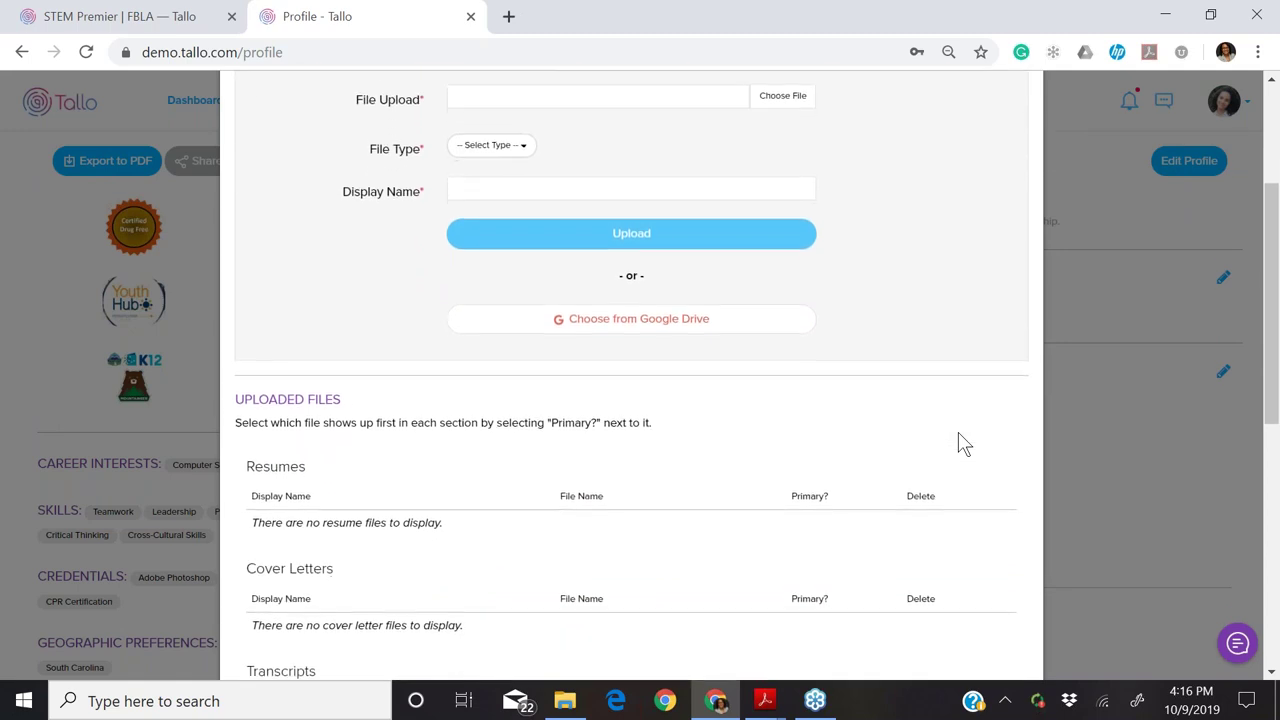
scroll(963, 444, "down", 1)
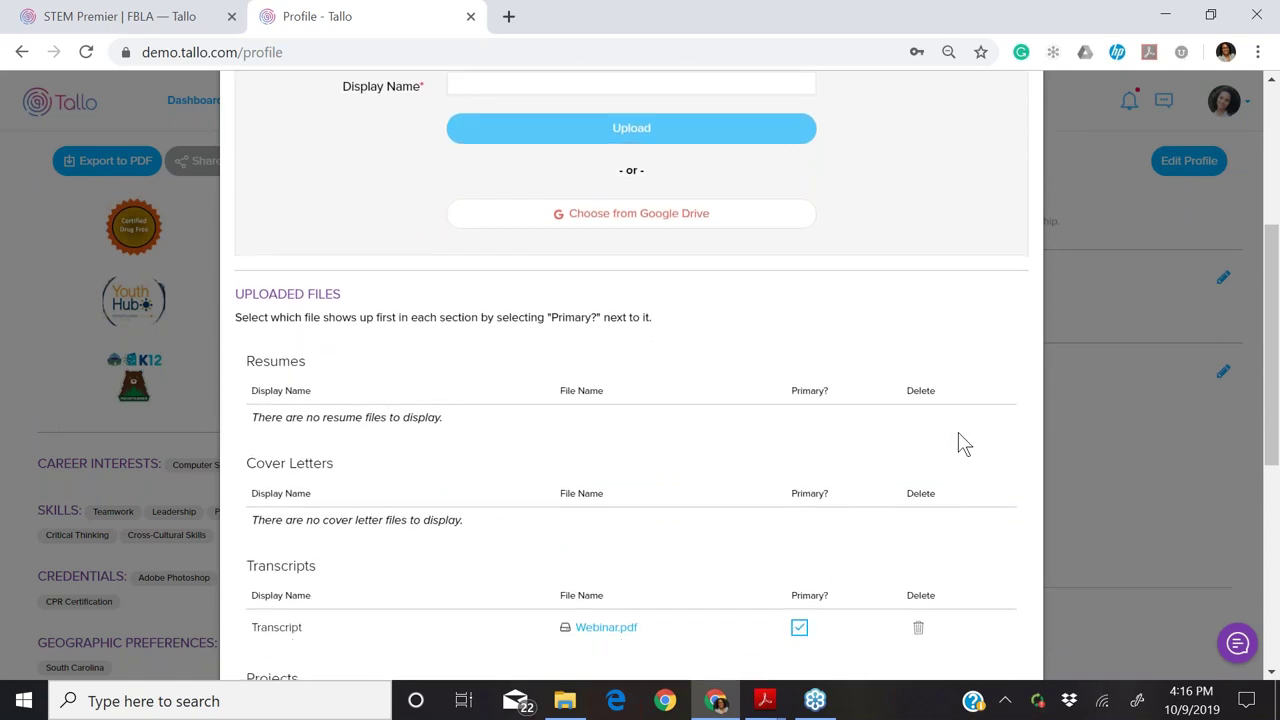
scroll(963, 444, "down", 1)
scroll(963, 444, "down", 1)
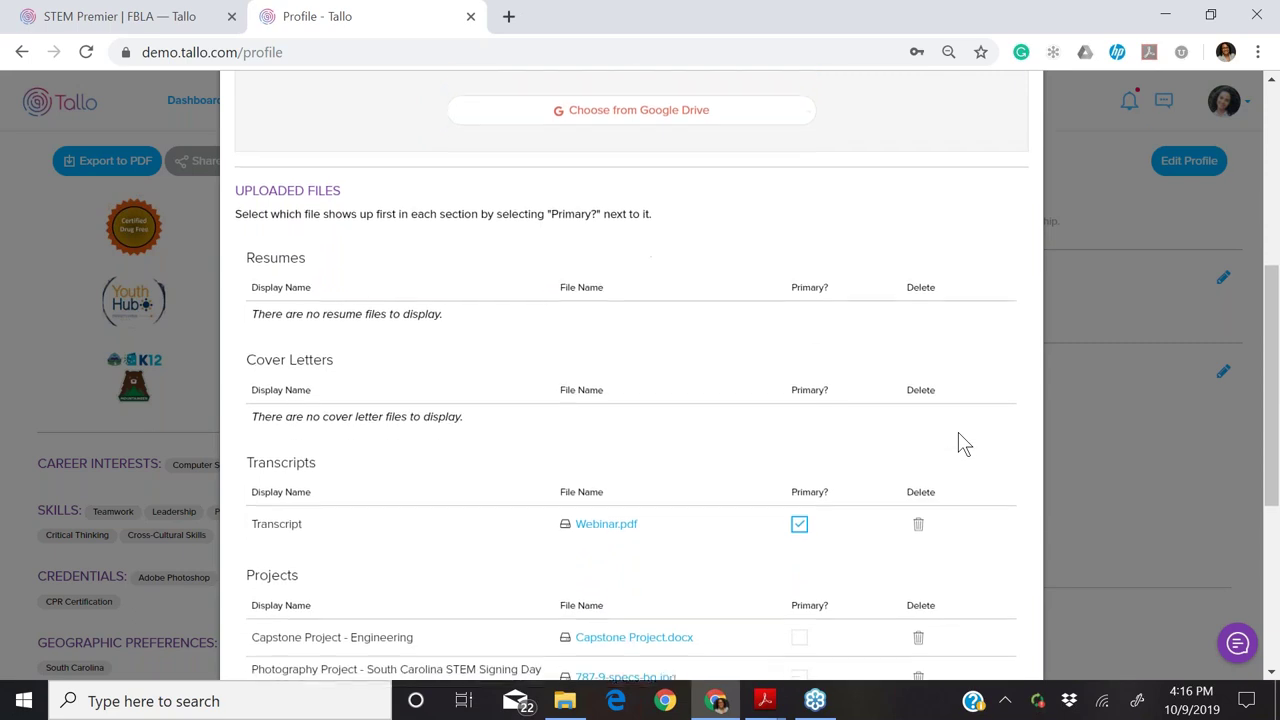
scroll(963, 444, "down", 1)
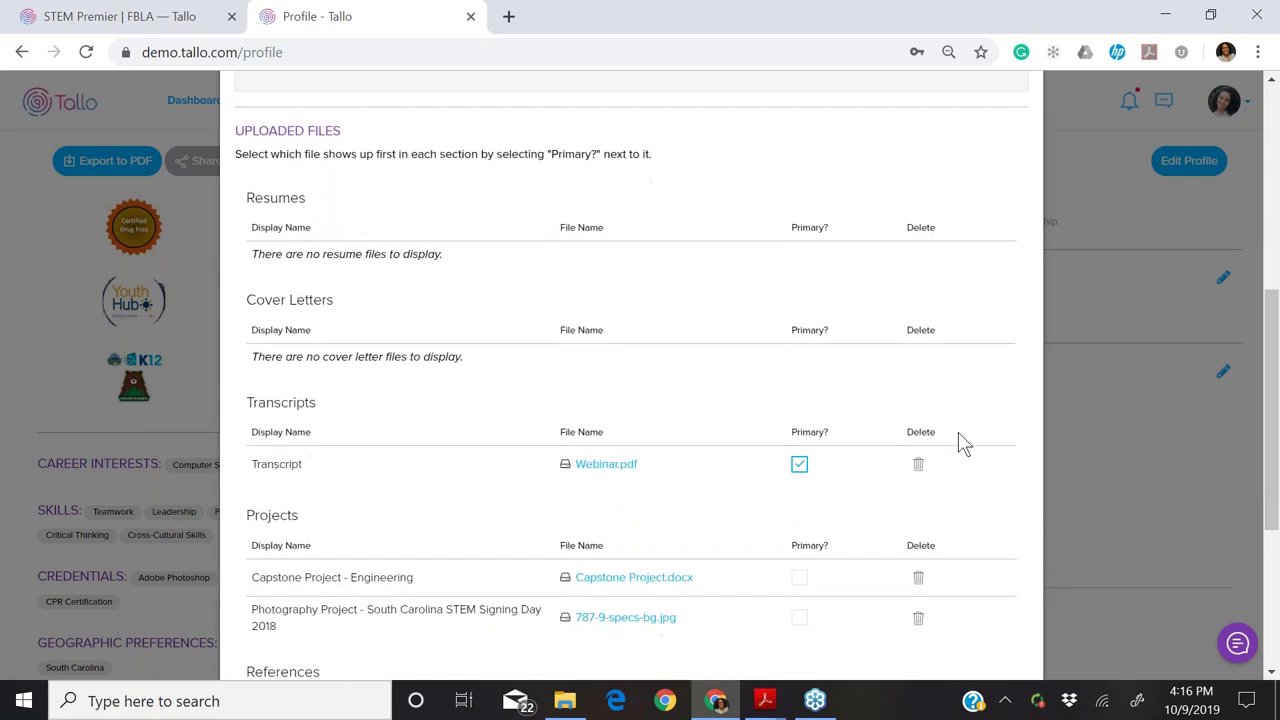
scroll(963, 444, "down", 1)
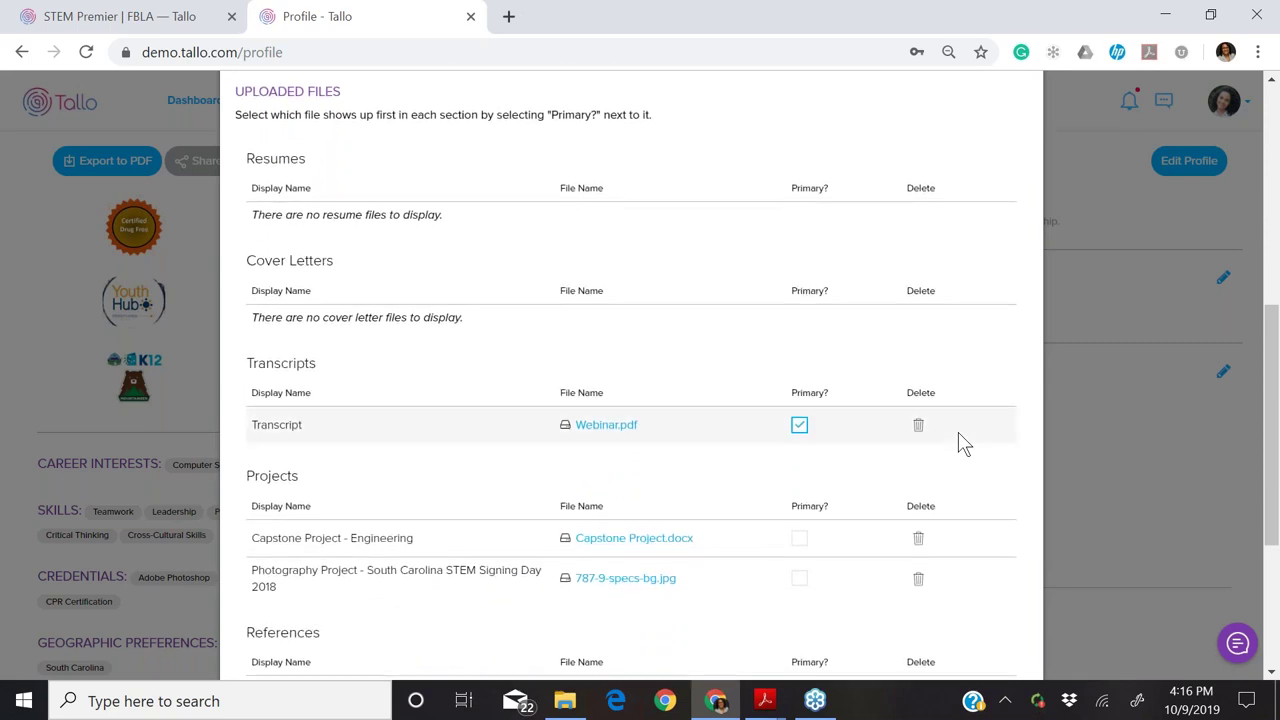
scroll(963, 444, "down", 1)
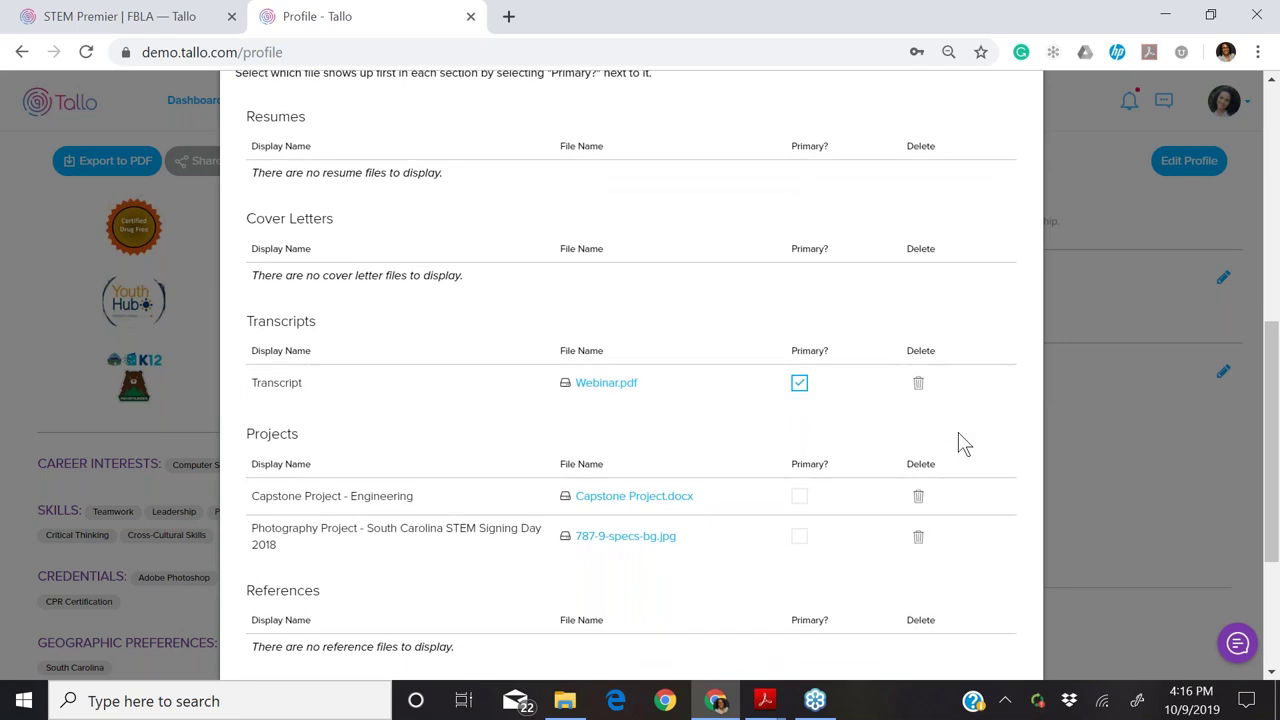
scroll(963, 444, "down", 1)
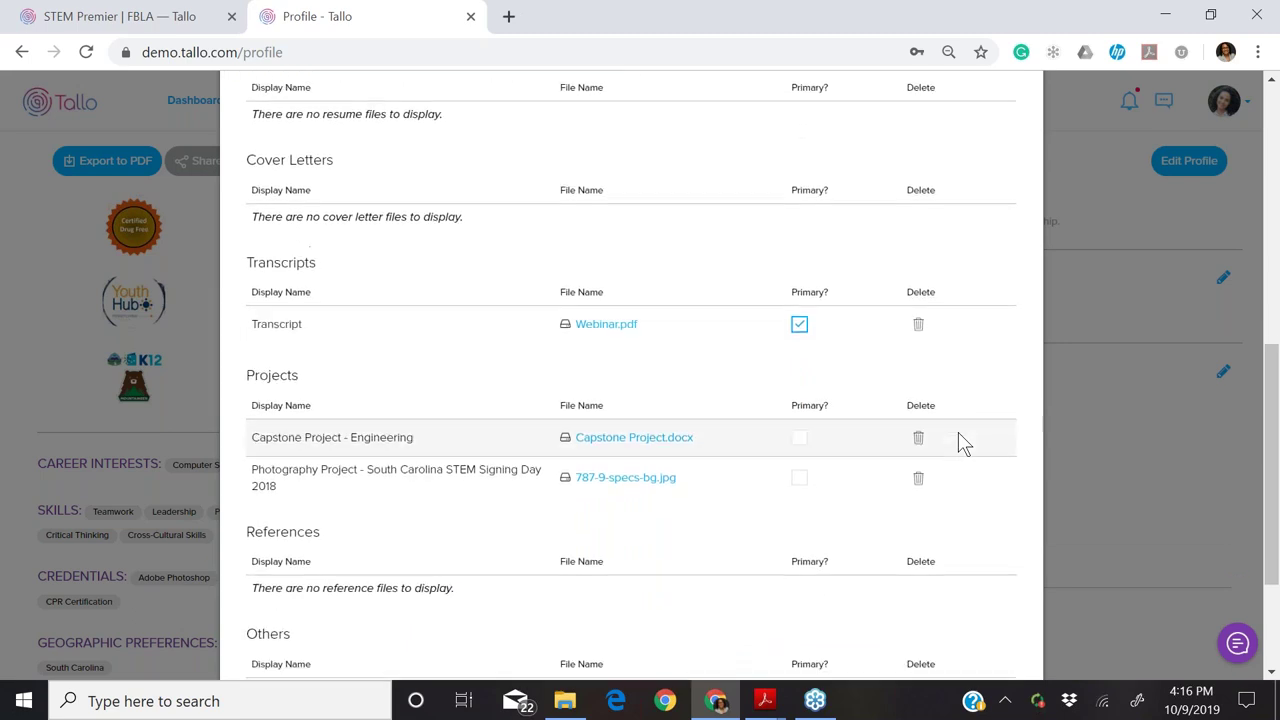
scroll(963, 444, "down", 1)
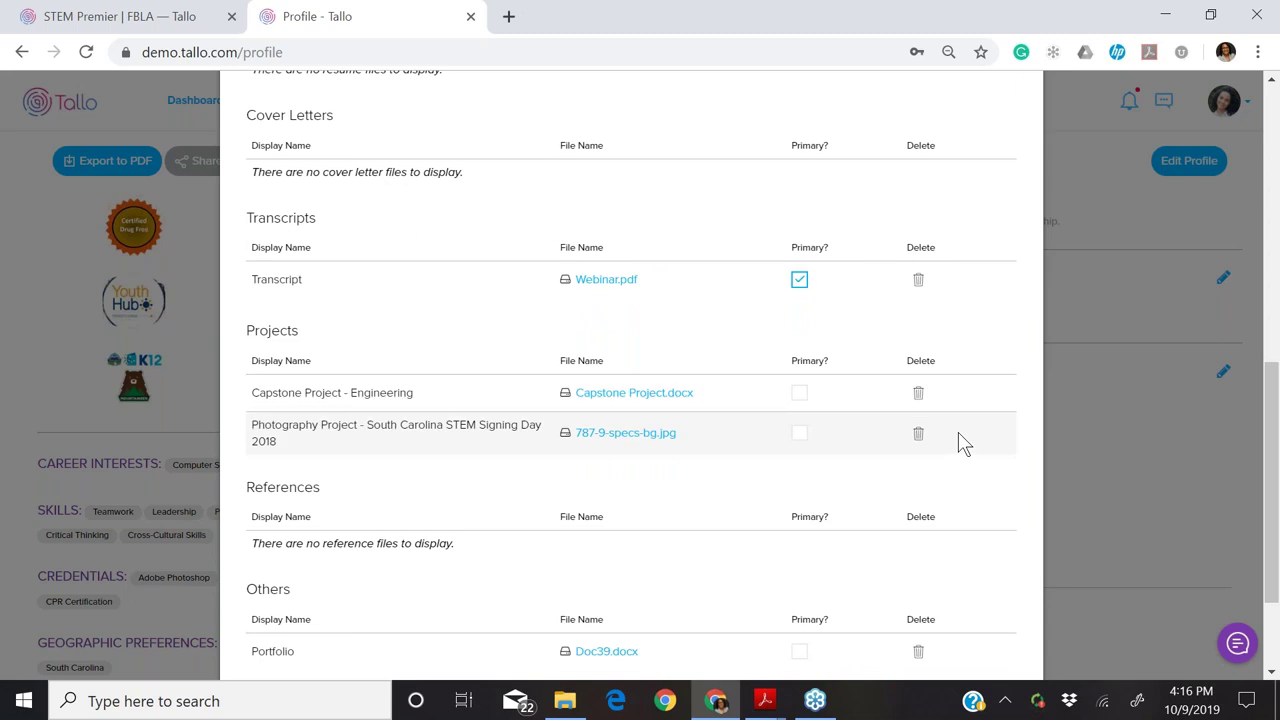
scroll(963, 444, "down", 1)
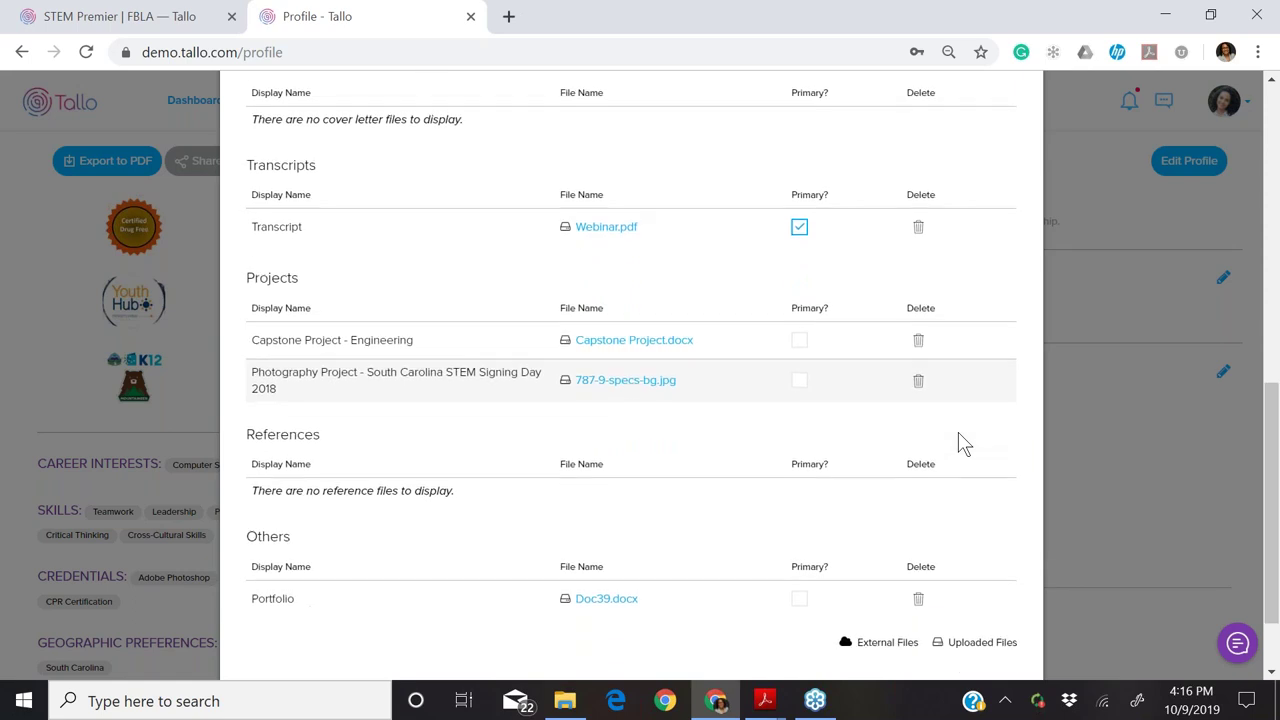
- Review the transcript, project, reference and other uploaded files, and finish editing the Files section
scroll(963, 444, "down", 1)
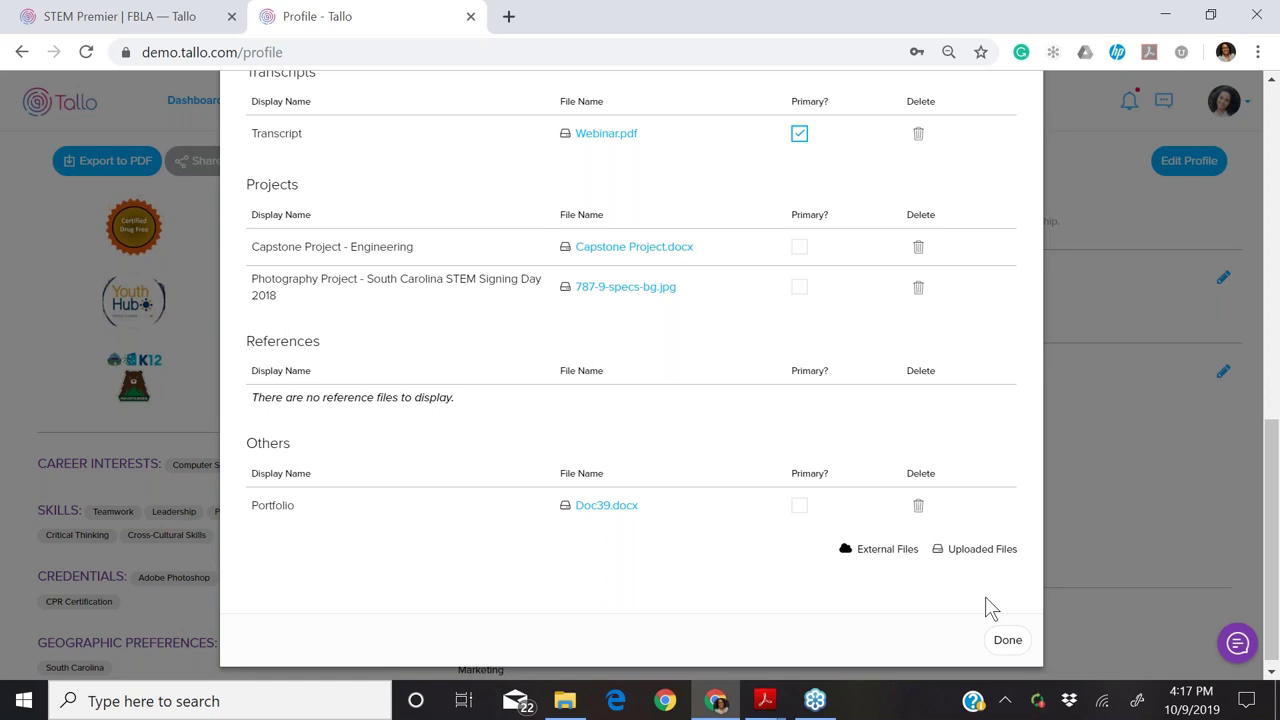
scroll(986, 600, "up", 3)
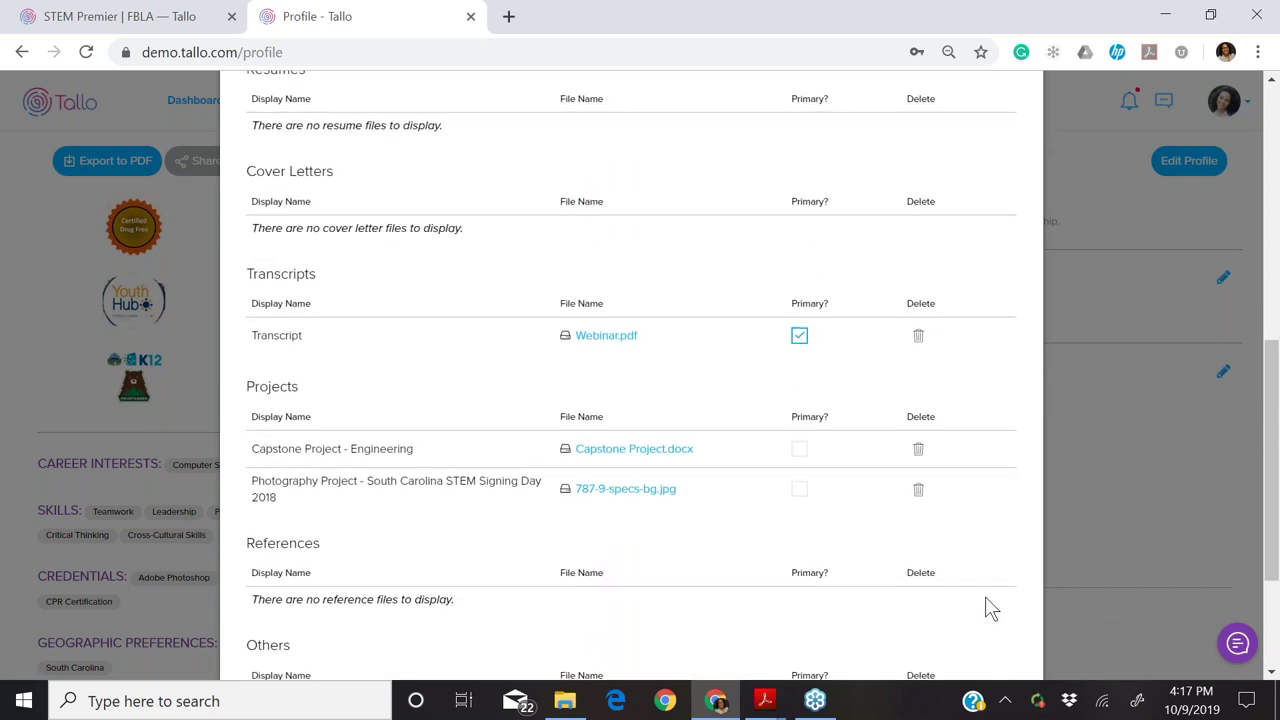
scroll(985, 596, "down", 3)
scroll(985, 596, "down", 1)
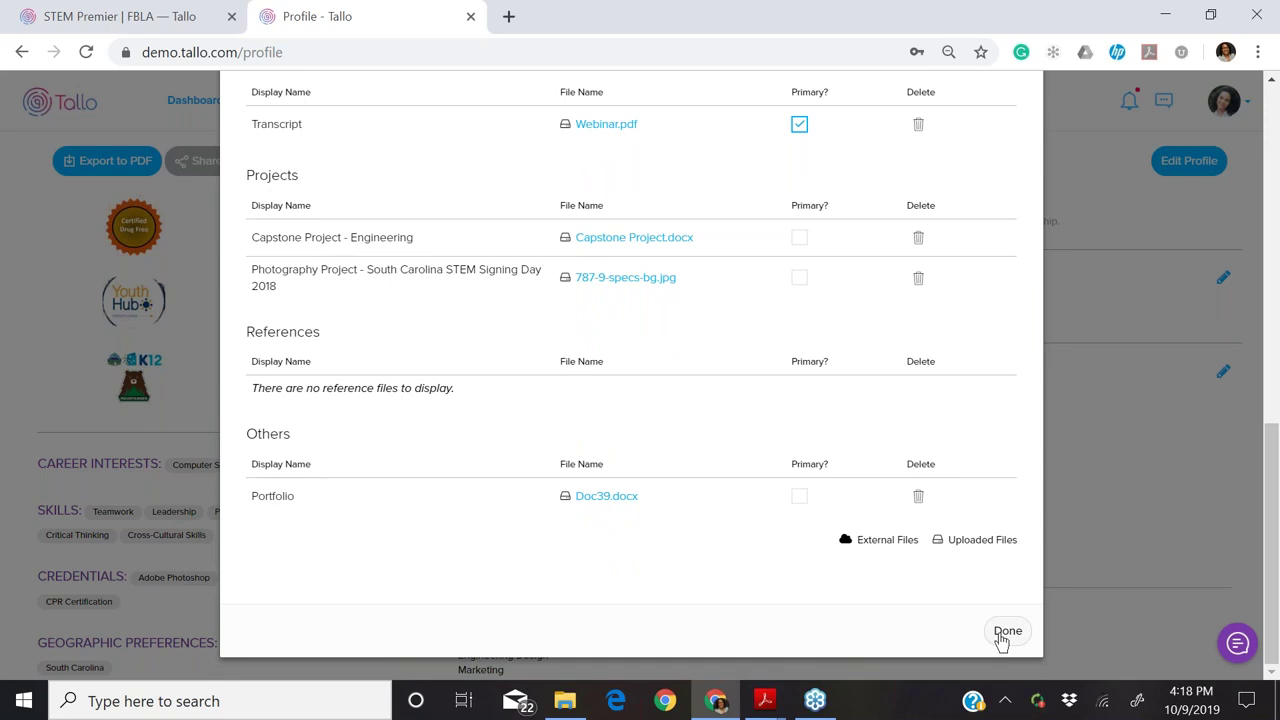
left_click(1001, 636)
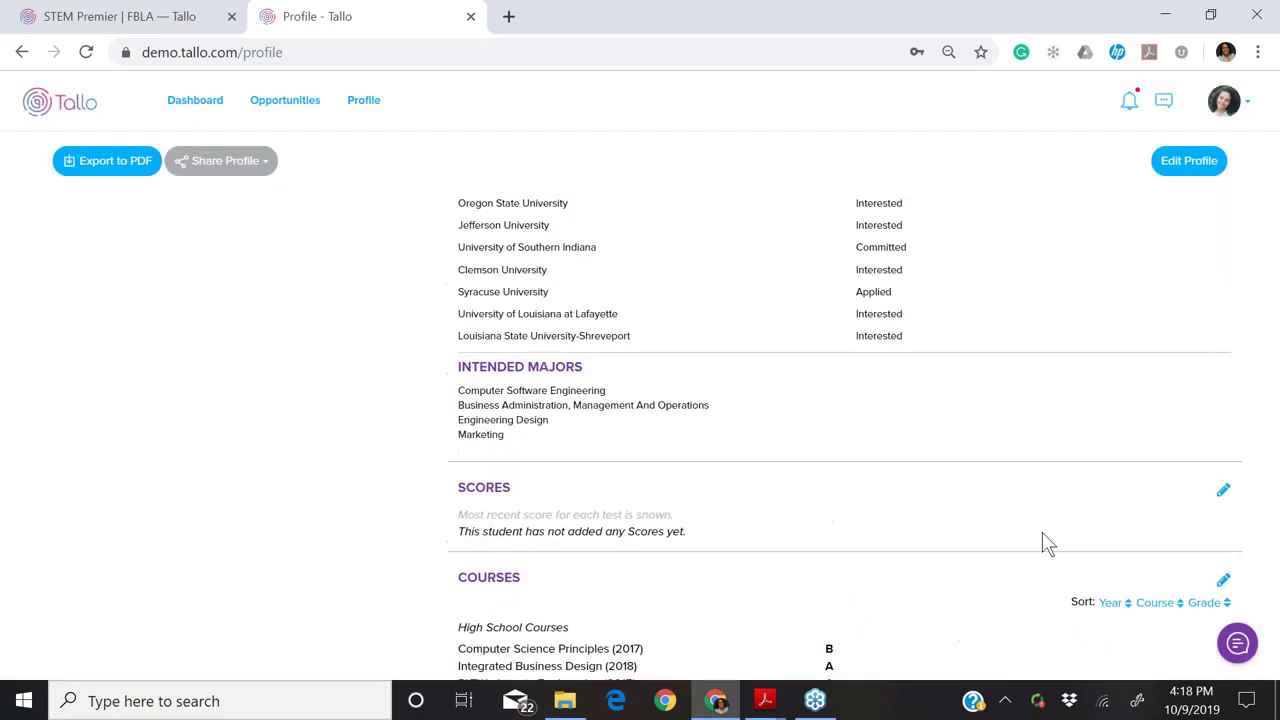
- Switch the profile's Video section to the extracurricular videos and view entries 1 through 6 in turn
scroll(1047, 545, "down", 3)
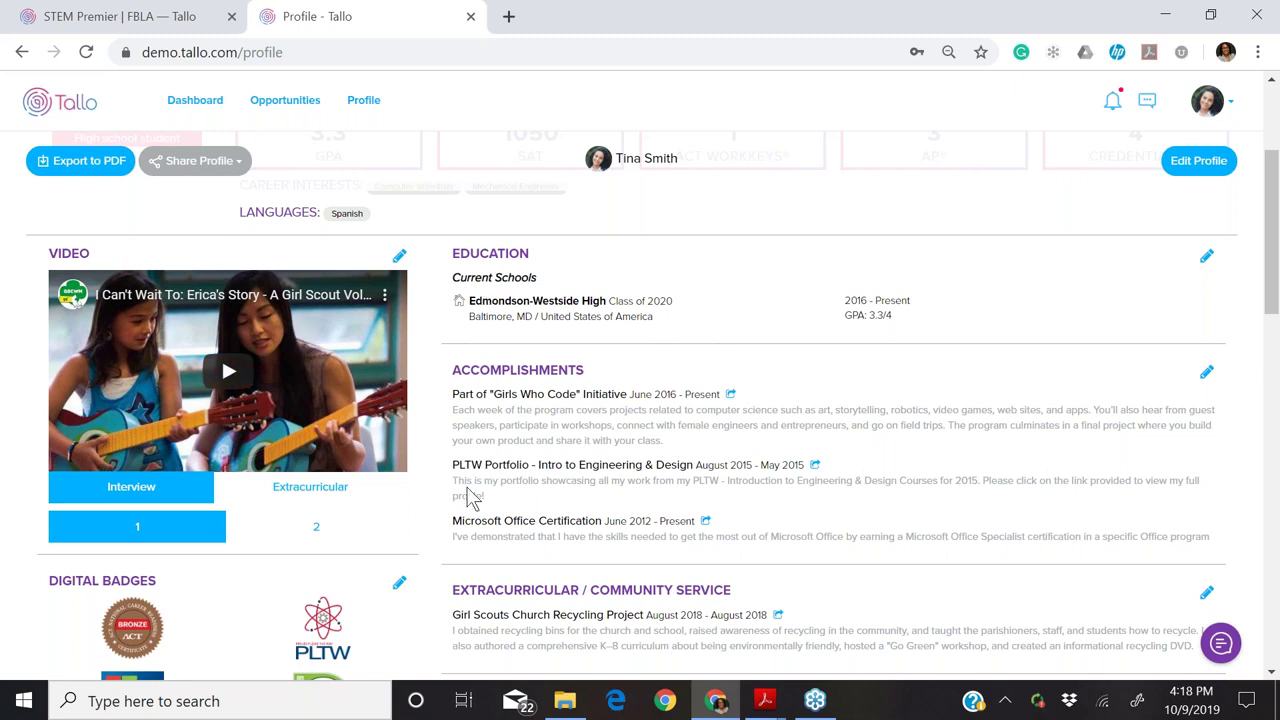
scroll(470, 500, "up", 1)
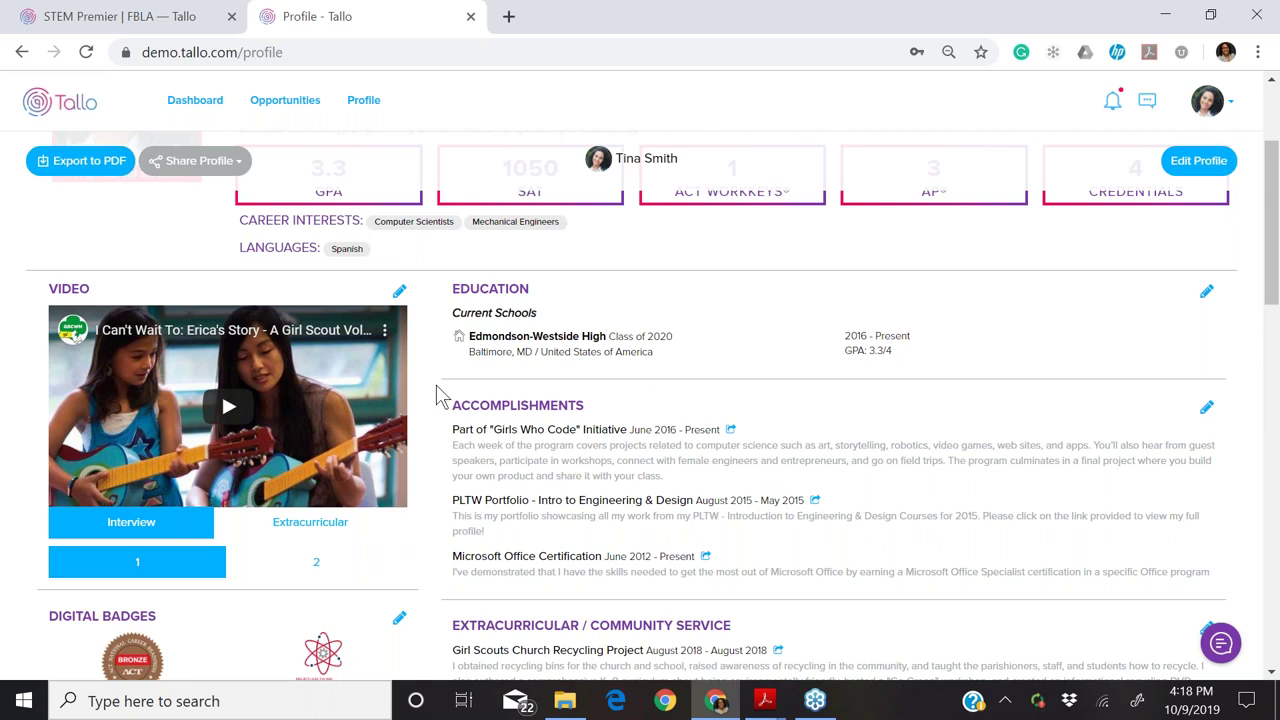
left_click(362, 531)
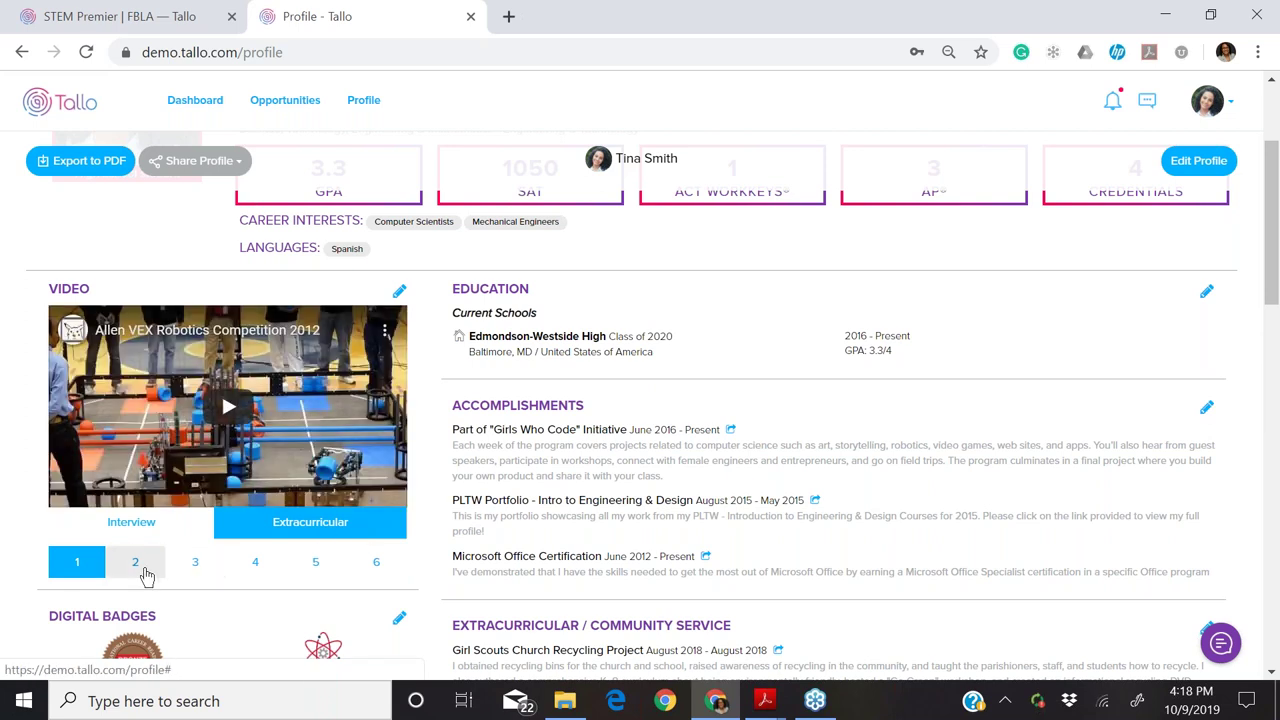
left_click(143, 569)
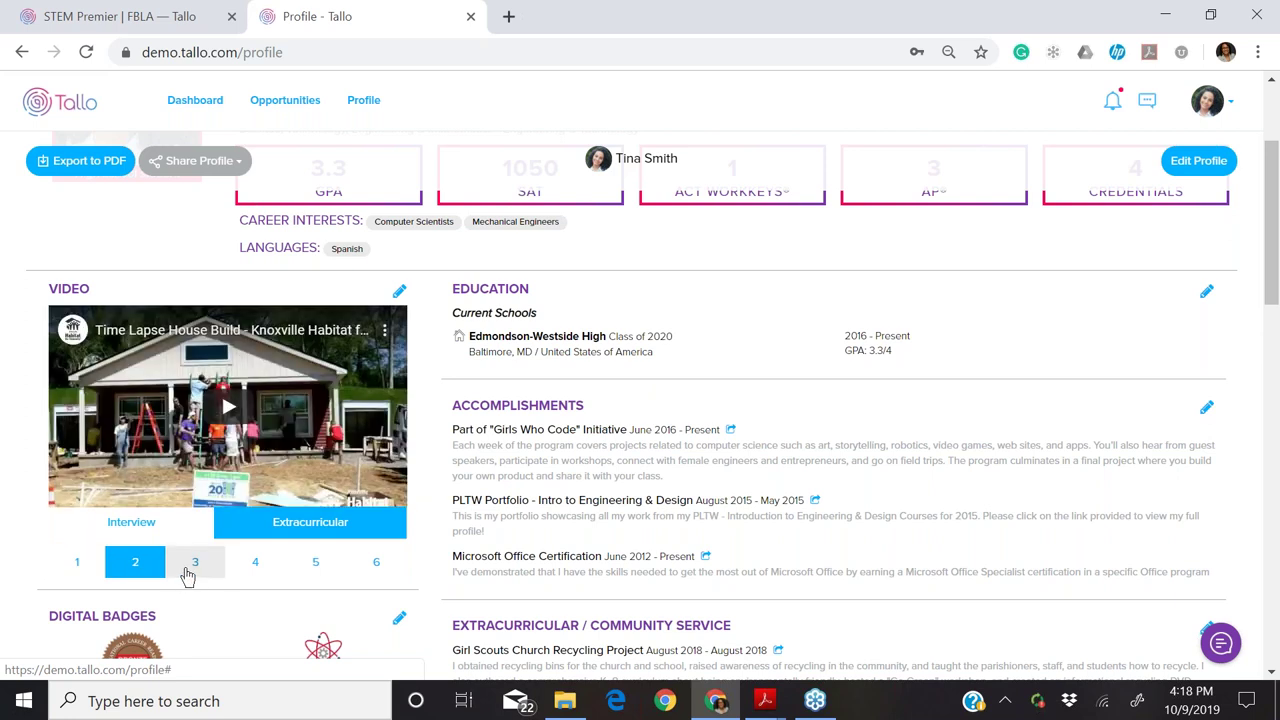
left_click(190, 566)
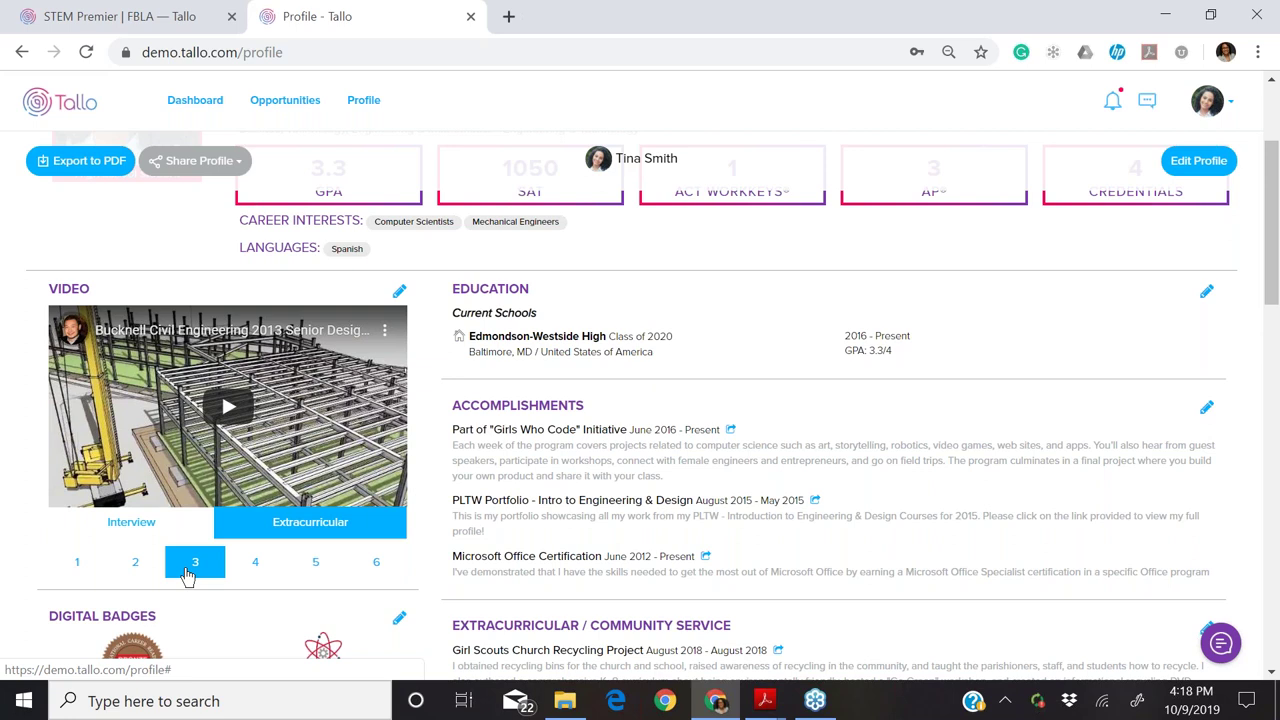
left_click(263, 567)
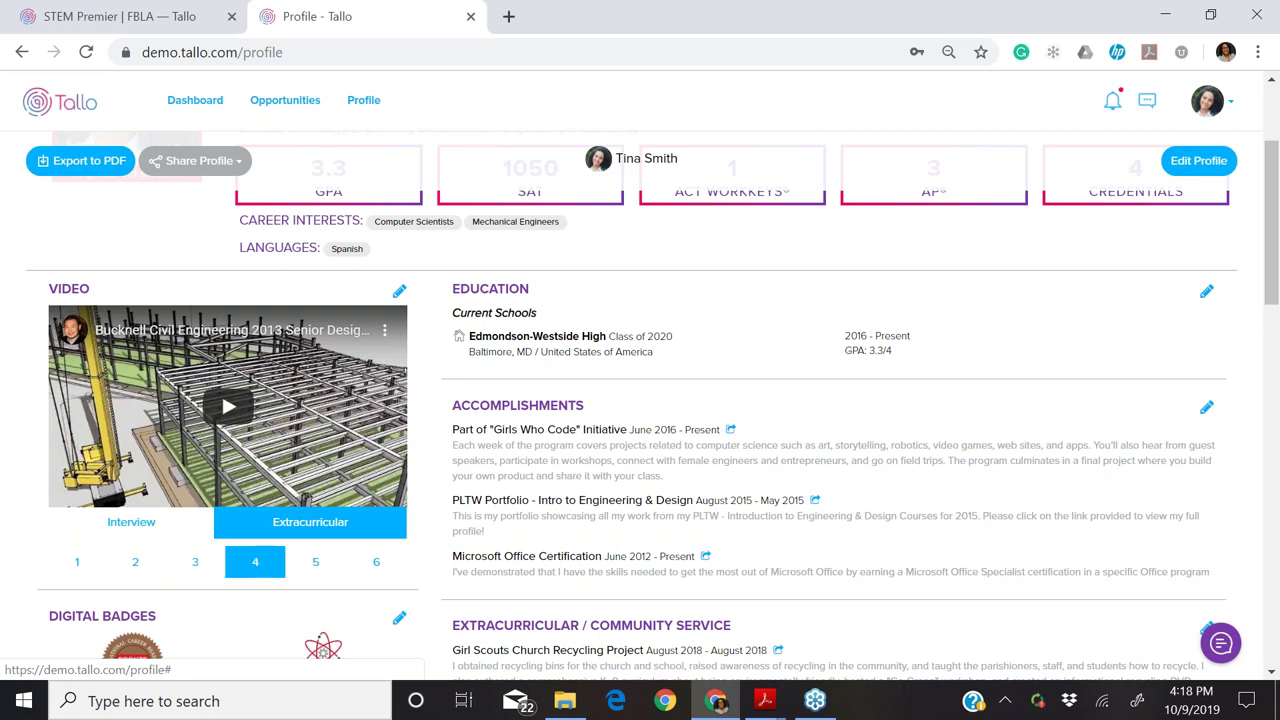
left_click(313, 569)
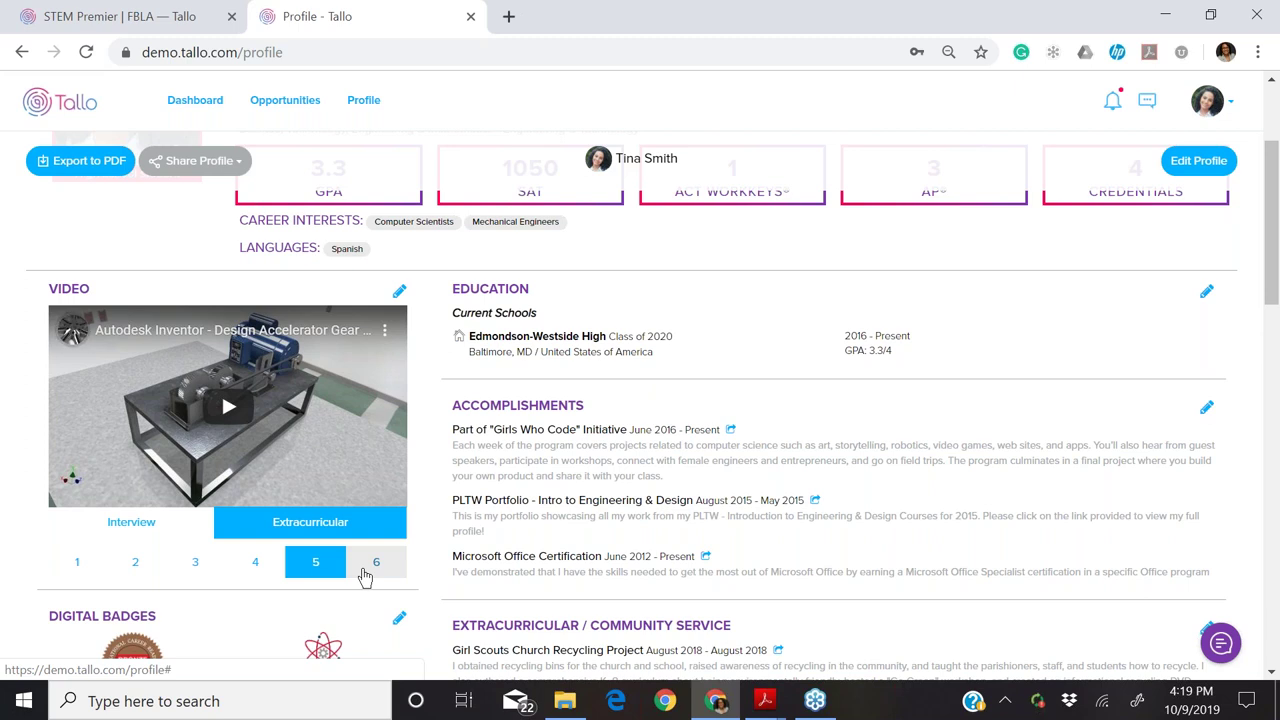
left_click(366, 575)
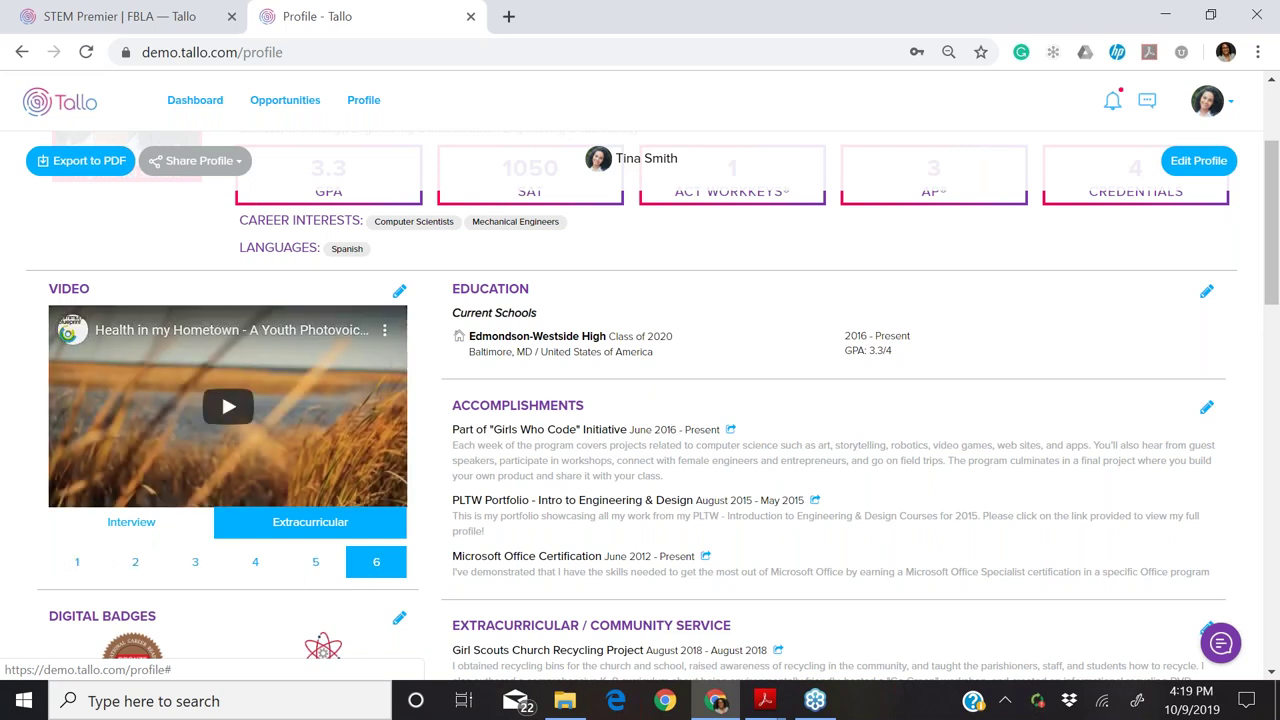
- Open the National Career Readiness Certificate - Bronze badge, read its criteria and summary through to the end, and close it
scroll(237, 592, "down", 3)
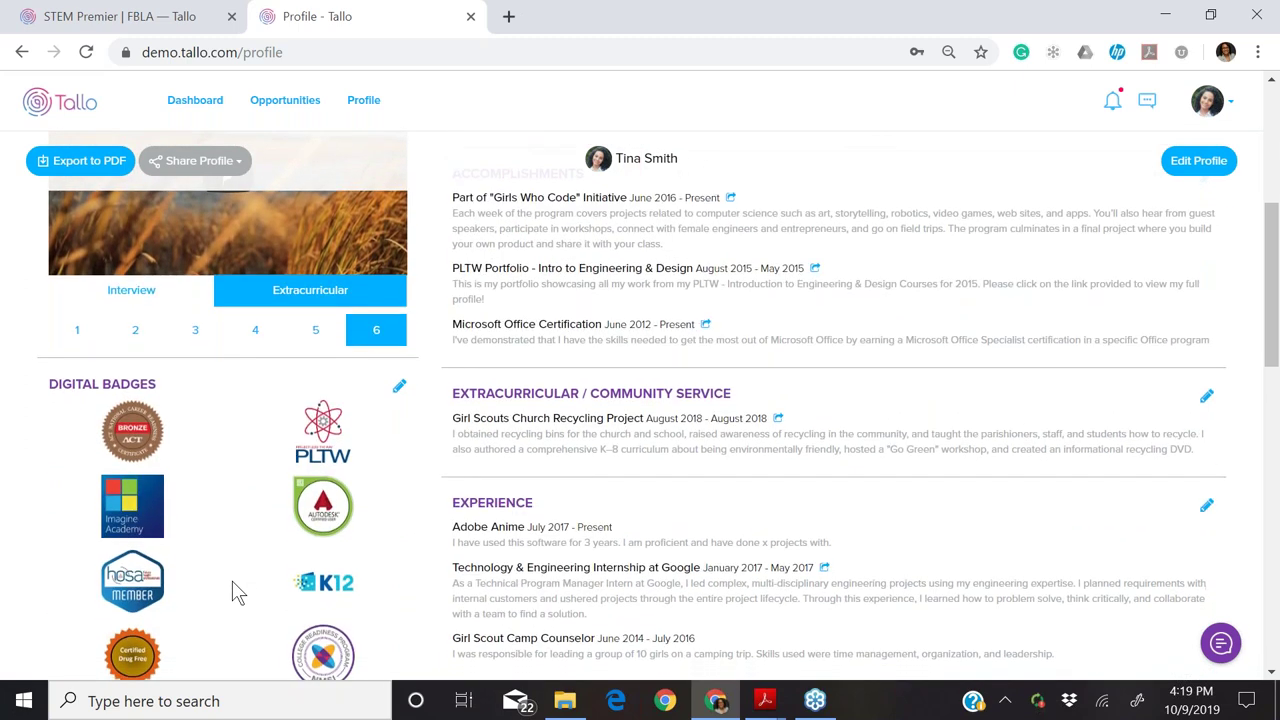
scroll(237, 592, "down", 1)
scroll(237, 592, "down", 1)
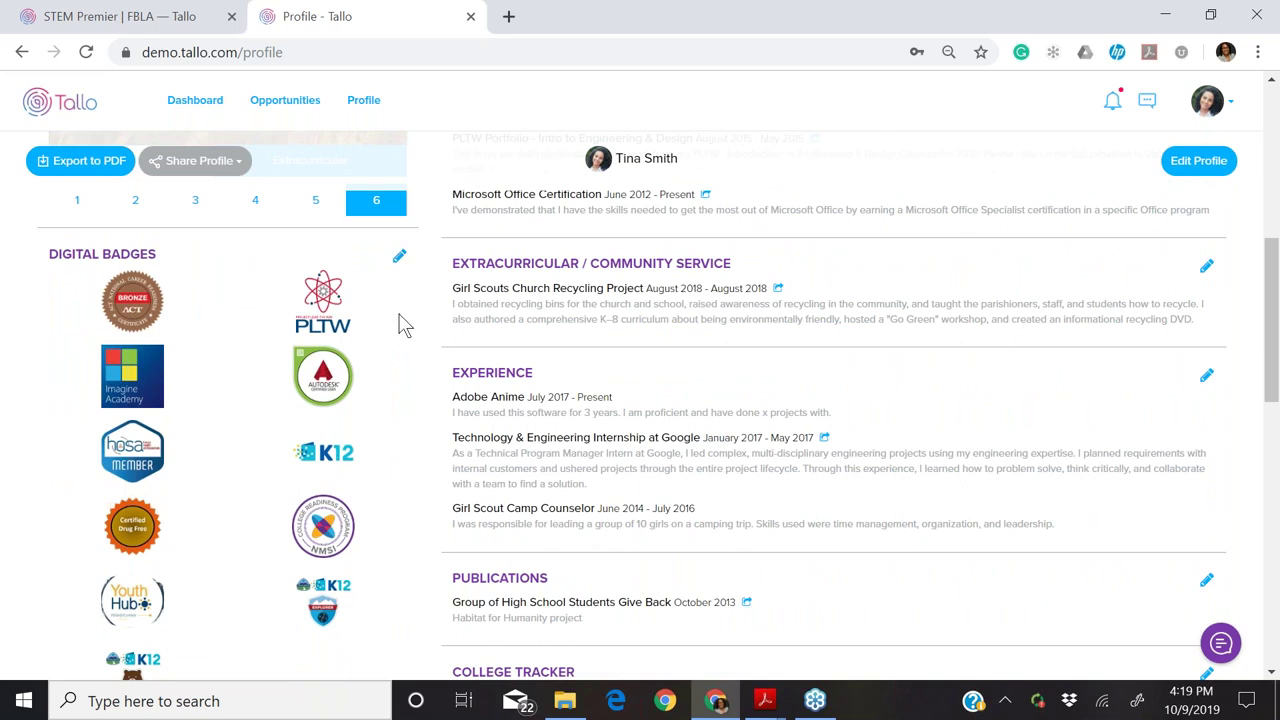
scroll(401, 364, "down", 1)
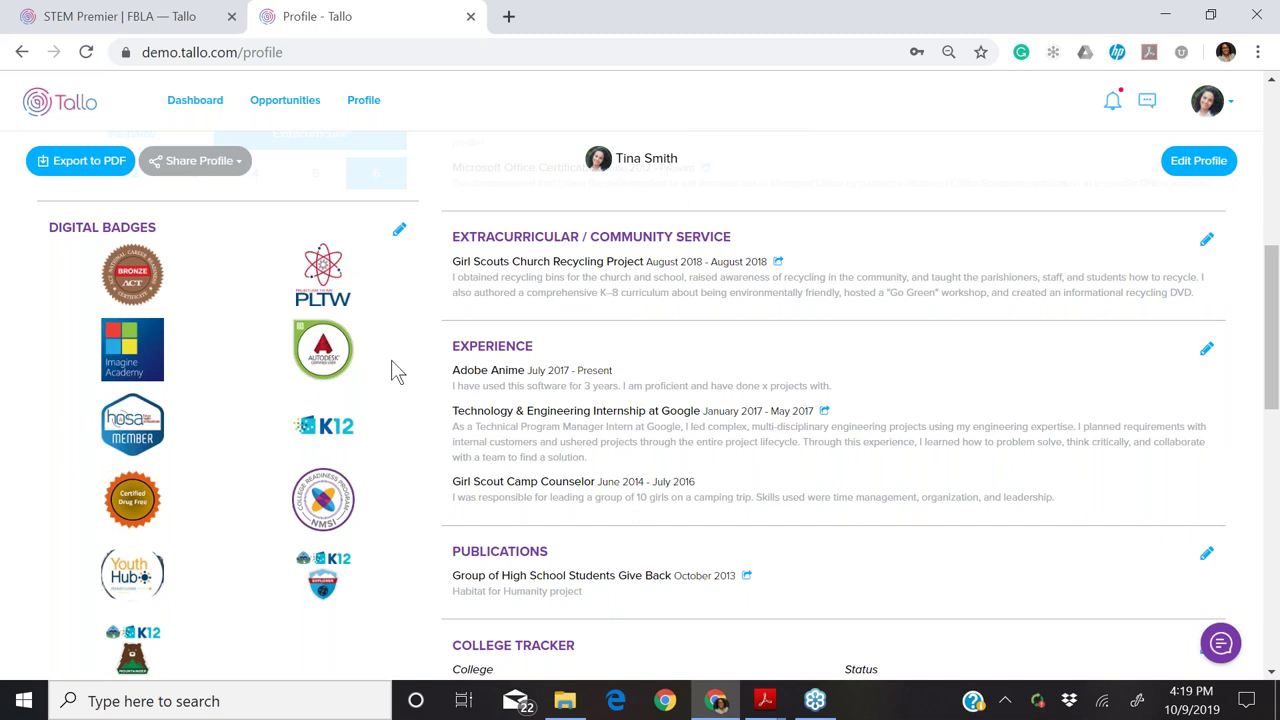
left_click(141, 280)
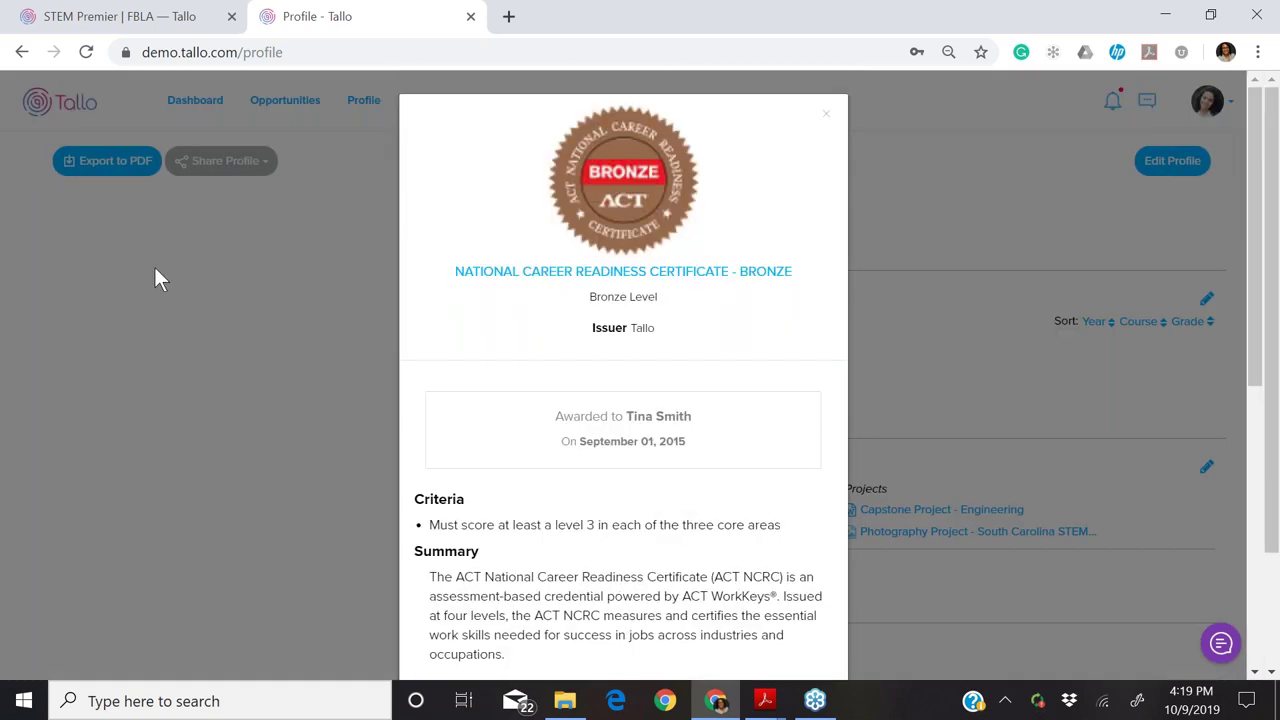
scroll(557, 520, "down", 1)
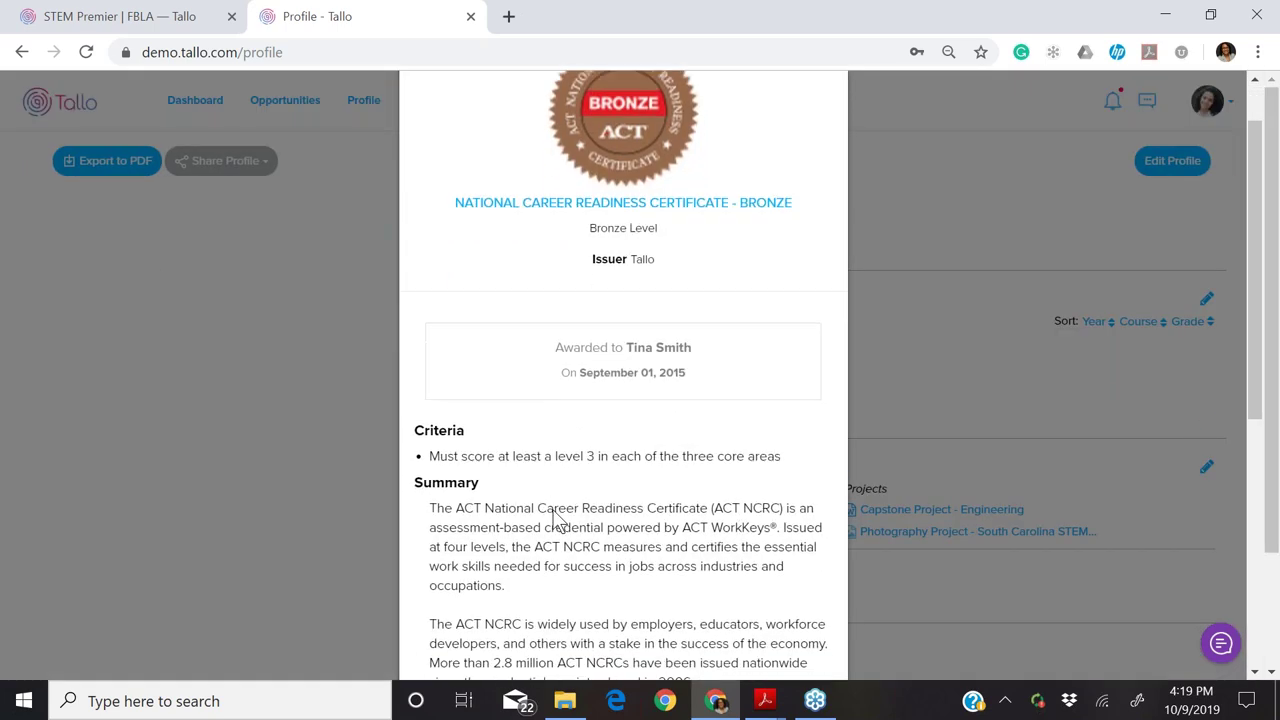
scroll(557, 520, "down", 2)
scroll(557, 520, "down", 3)
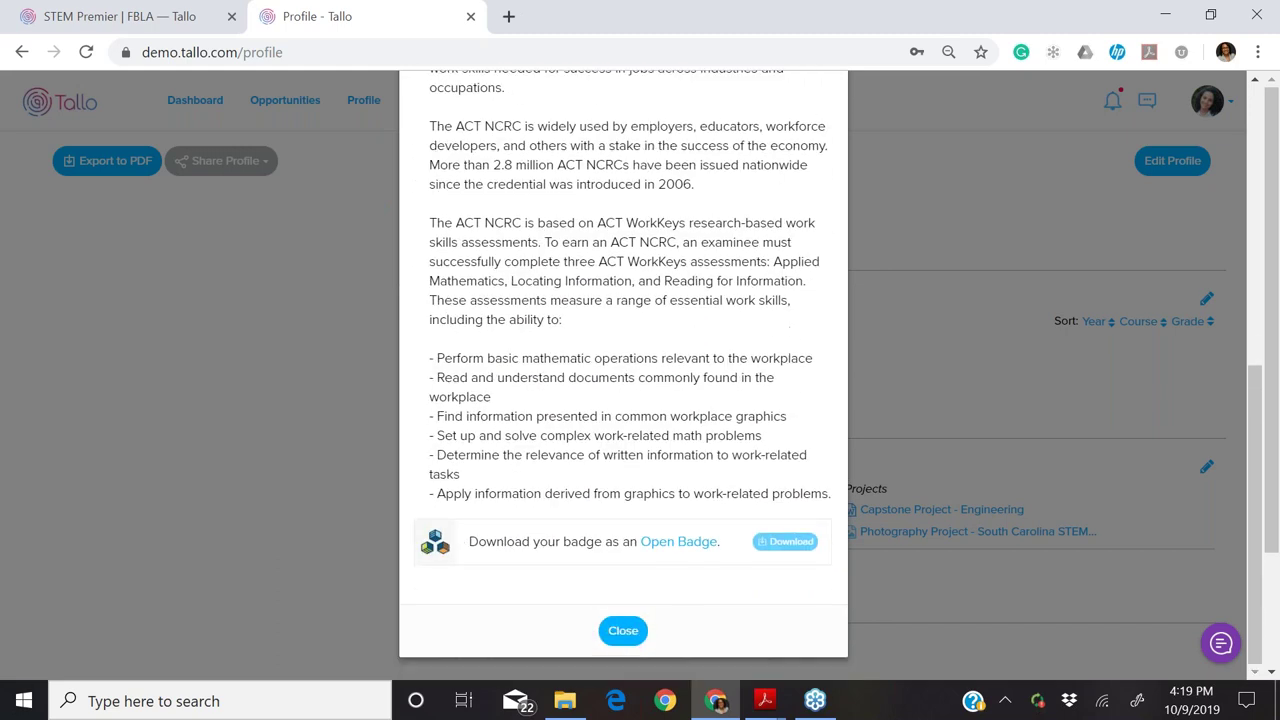
left_click(622, 632)
- Open the Digital Badges section for editing and view the badges available to request, including the search by name or issuer
scroll(400, 445, "down", 4)
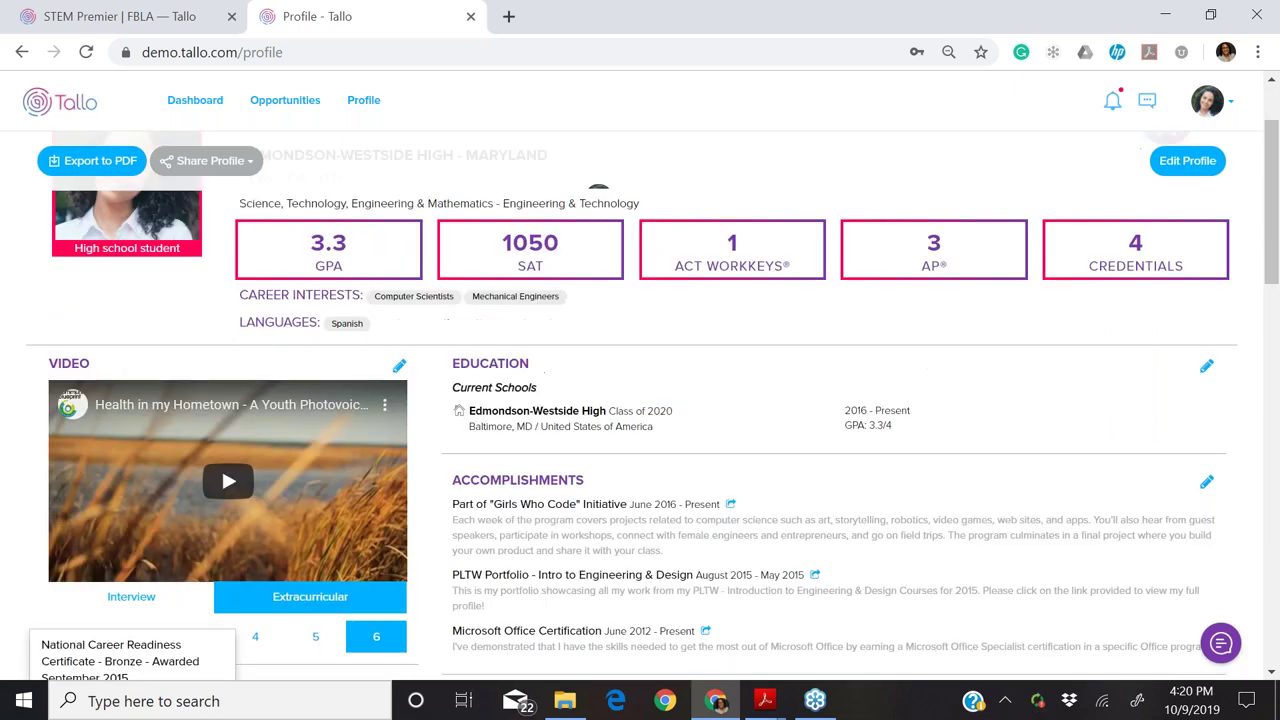
left_click(399, 440)
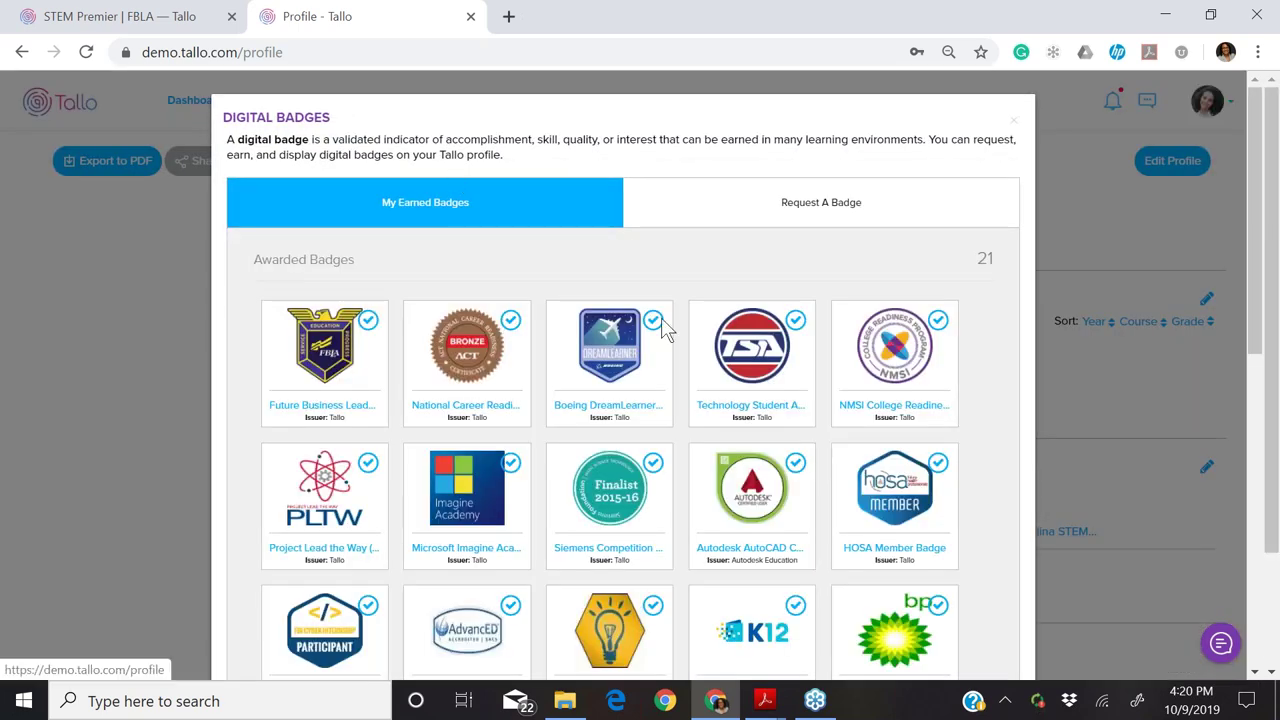
left_click(806, 203)
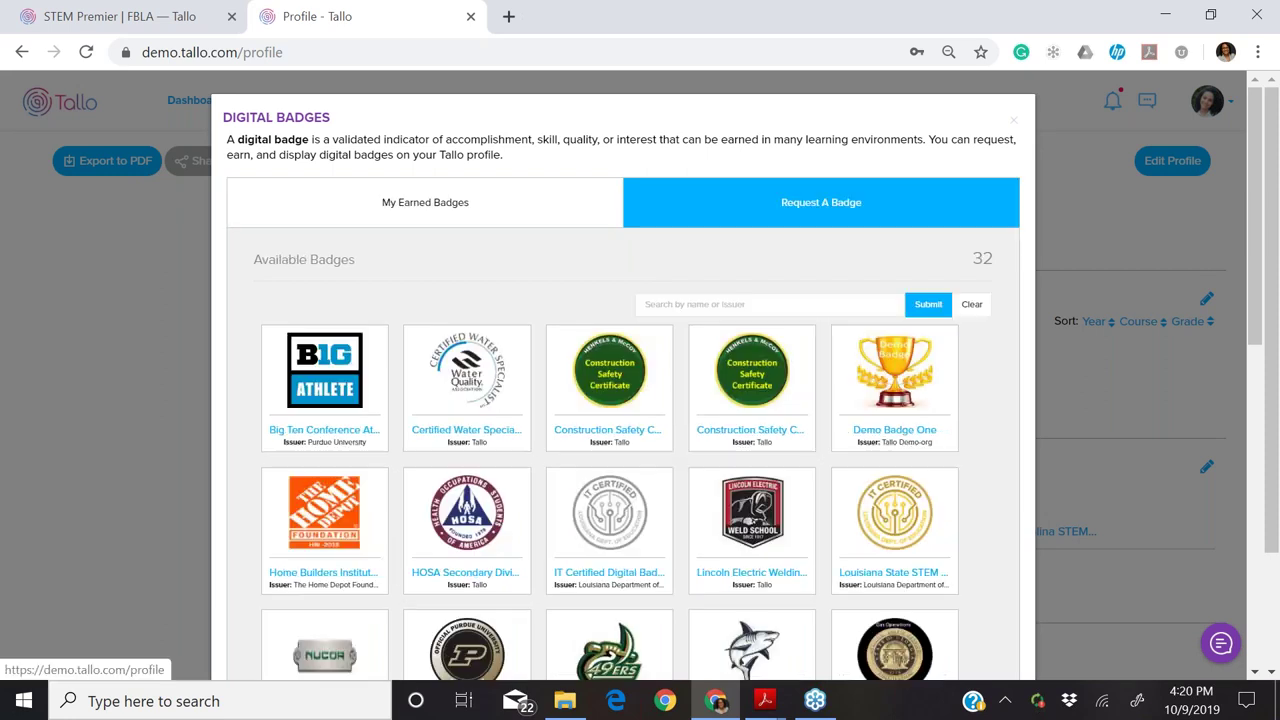
left_click(769, 305)
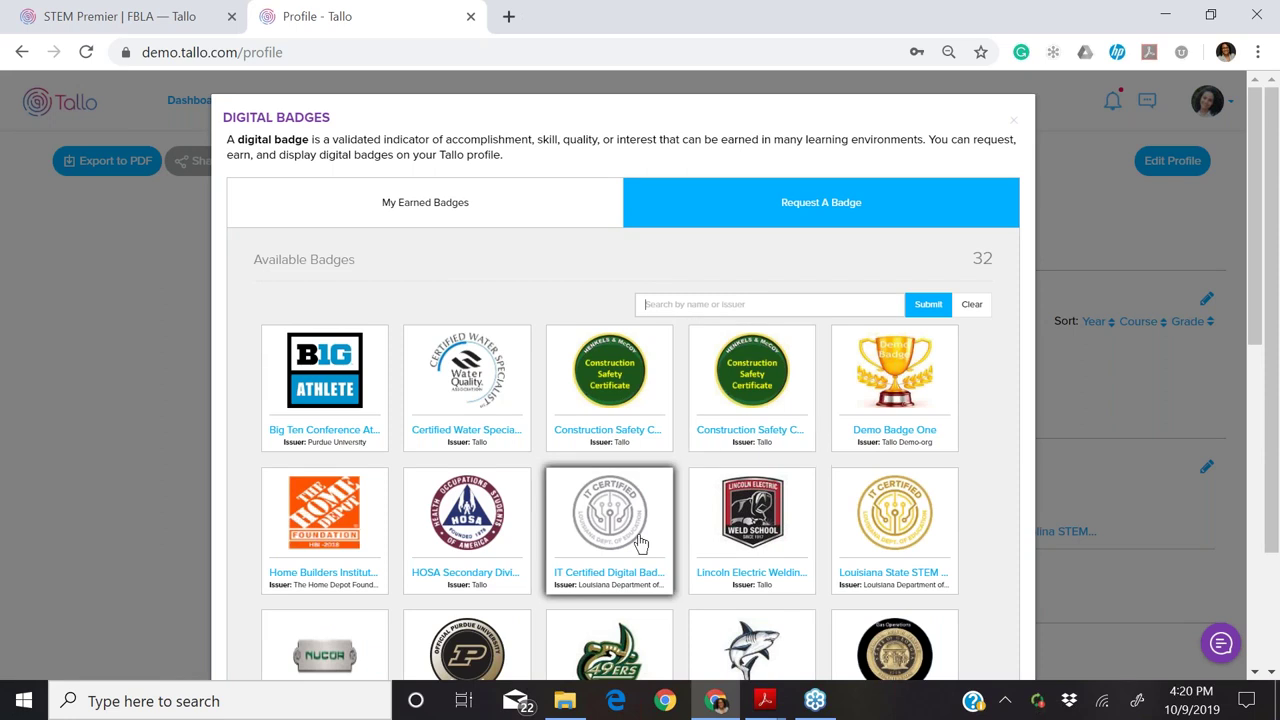
- View the request form for the Official UNC Charlotte Alumni Badge, and close it and the badge editor without submitting
left_click(632, 637)
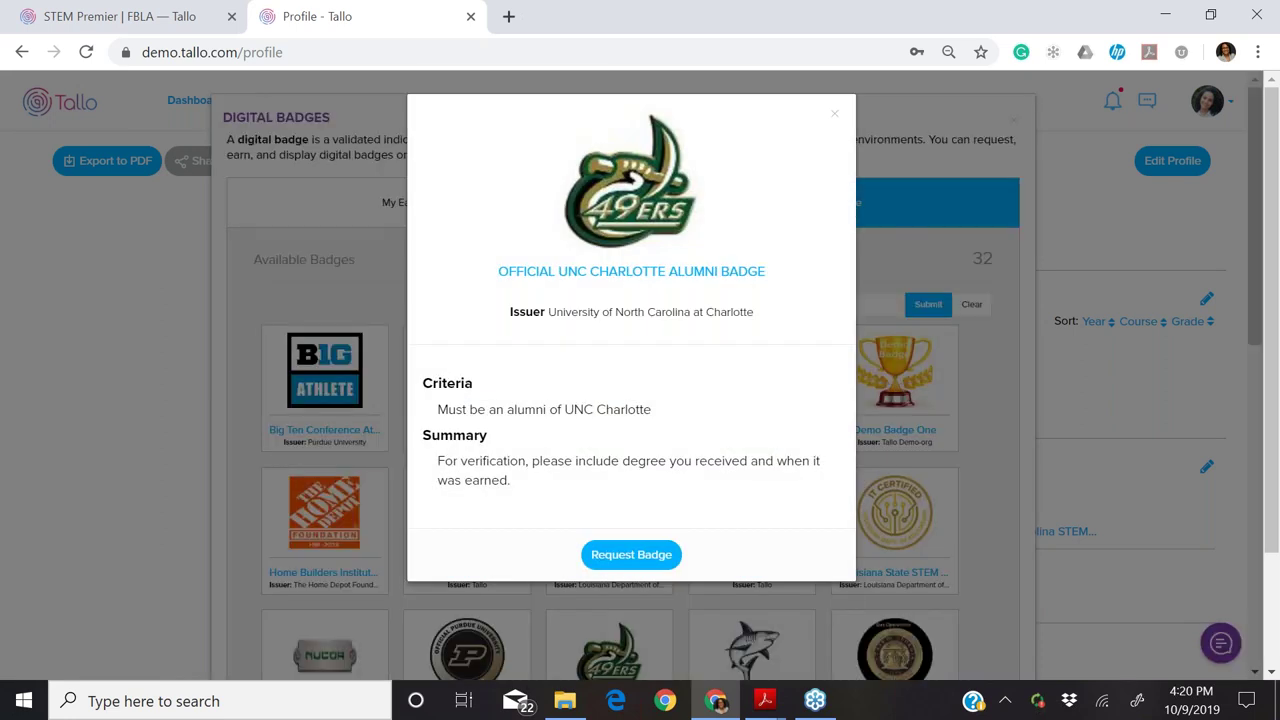
left_click(638, 556)
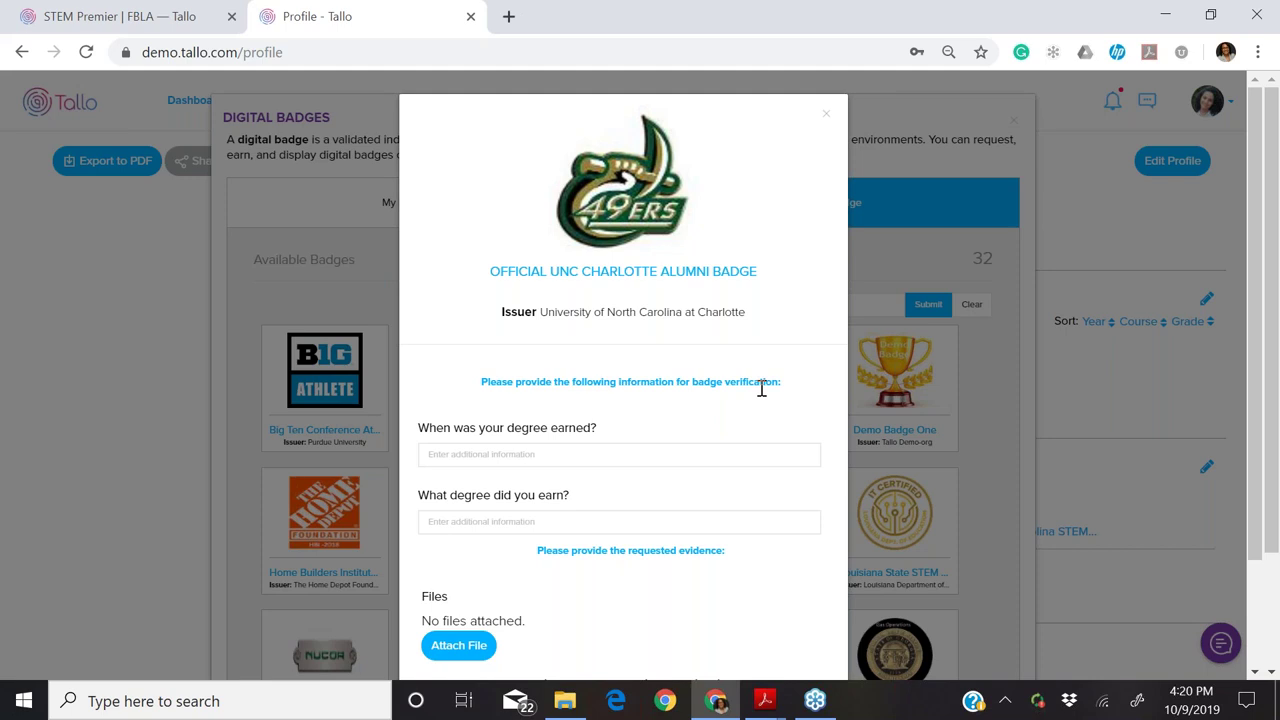
left_click(826, 118)
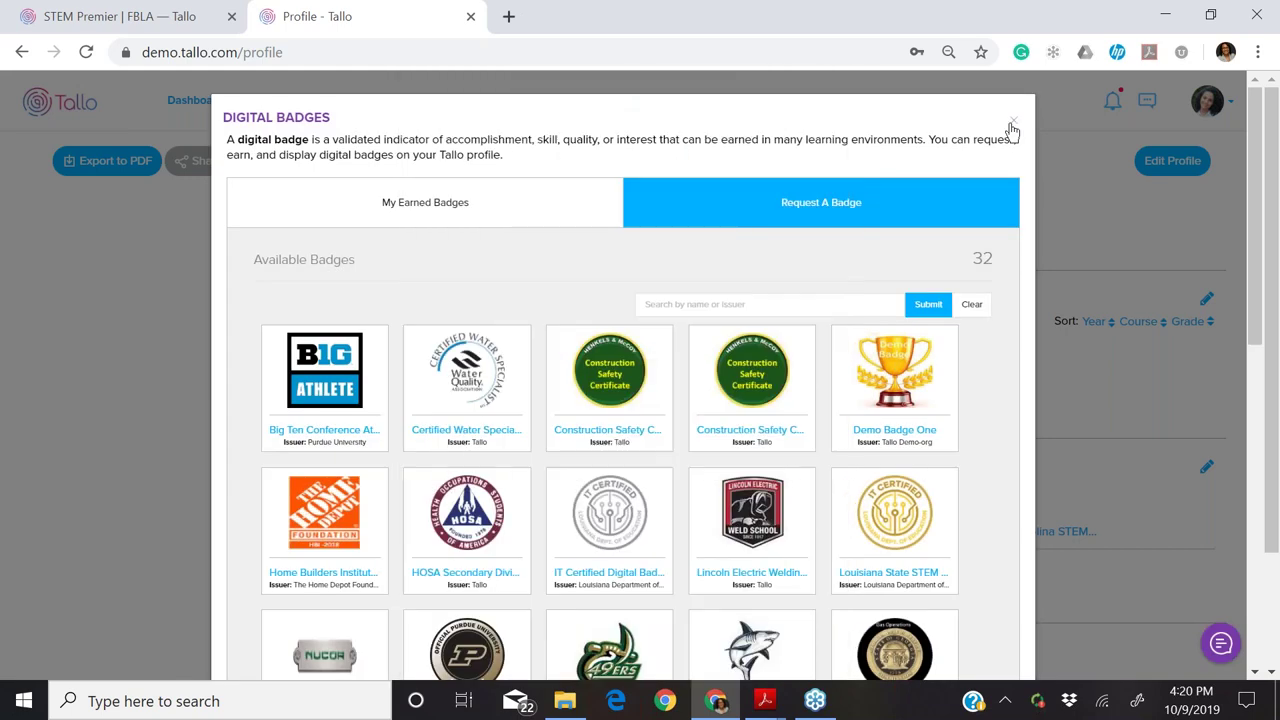
left_click(1012, 127)
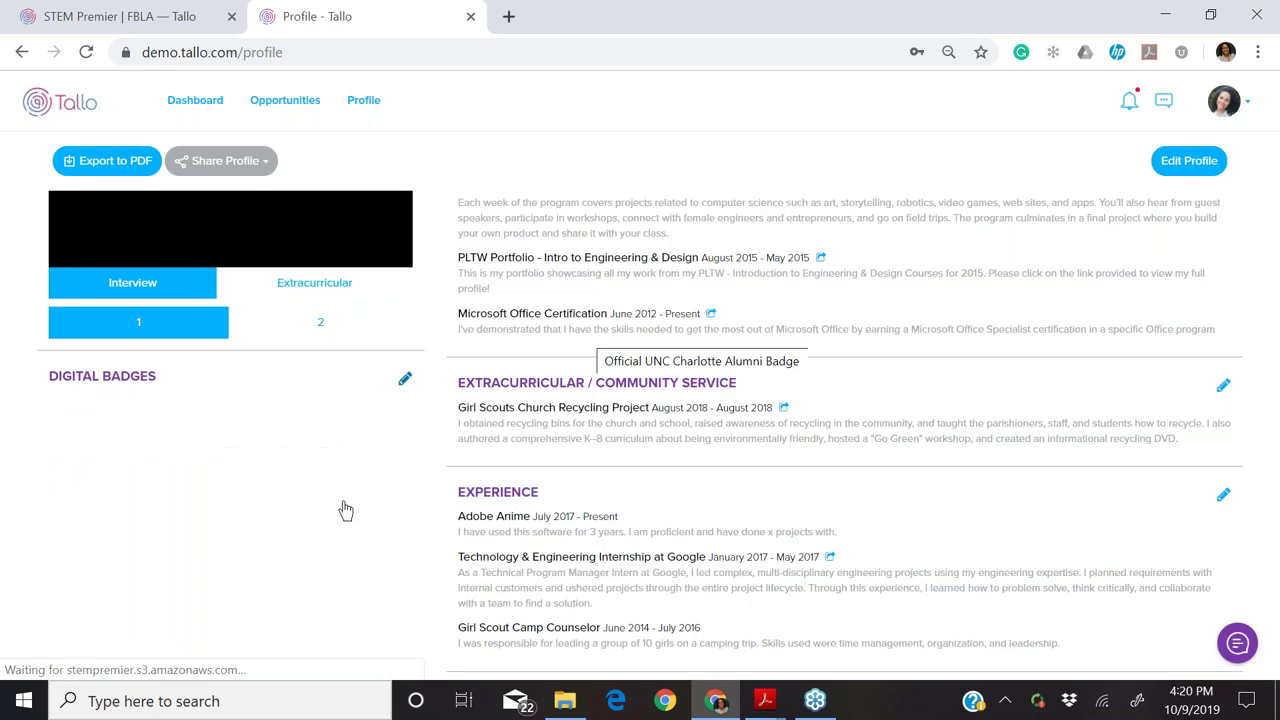
- Examine the profile's career interests, skills, credentials, geographic preferences and associations below the digital badges, and return to the Video section
scroll(640, 406, "down", 7)
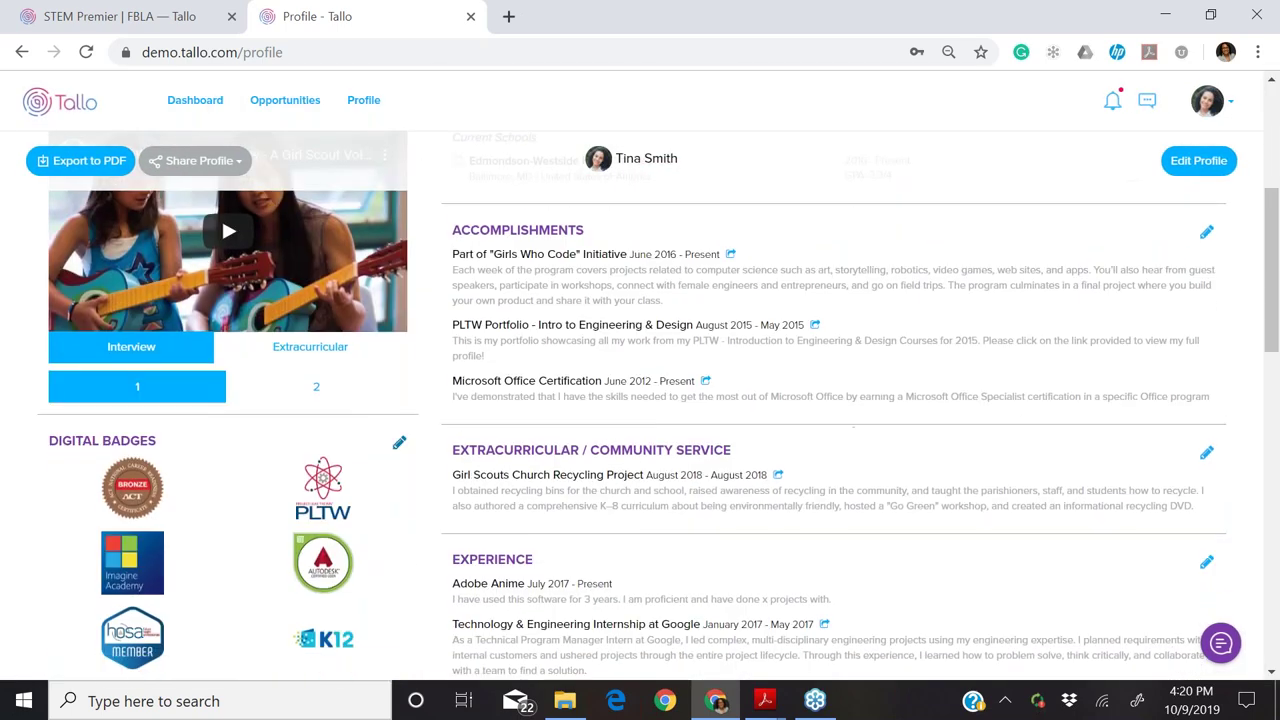
scroll(640, 406, "down", 3)
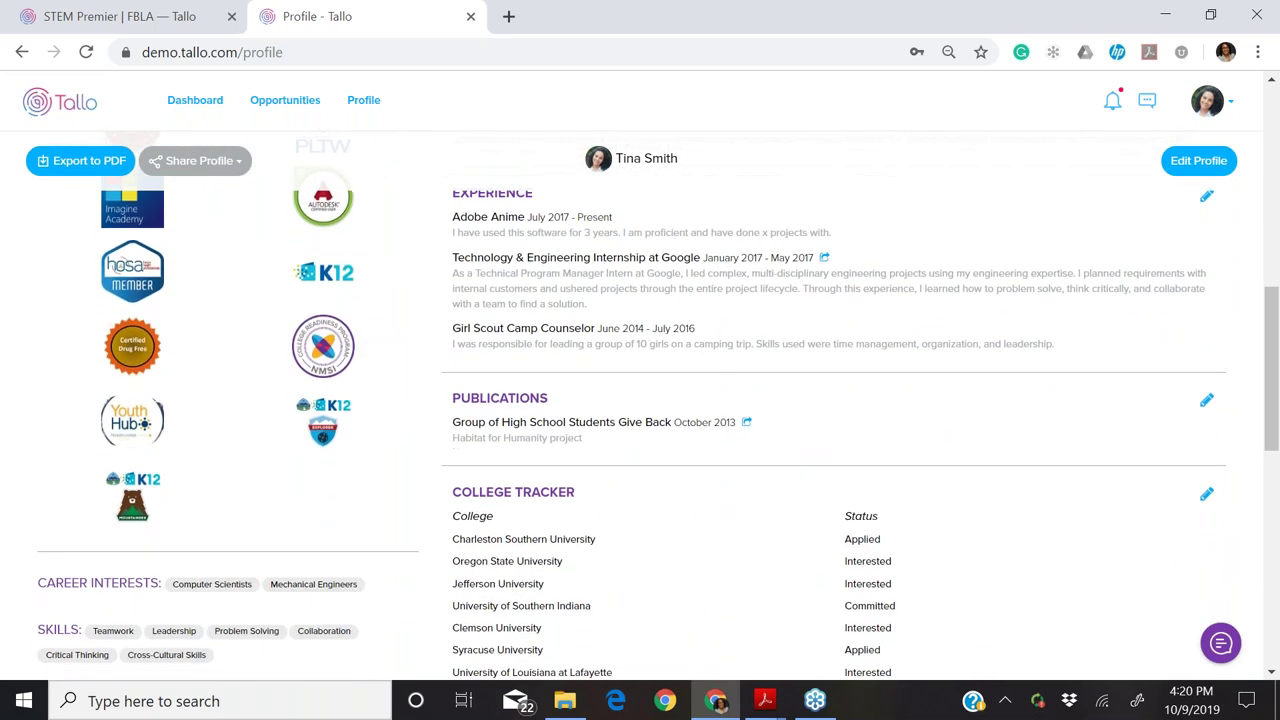
scroll(640, 406, "down", 1)
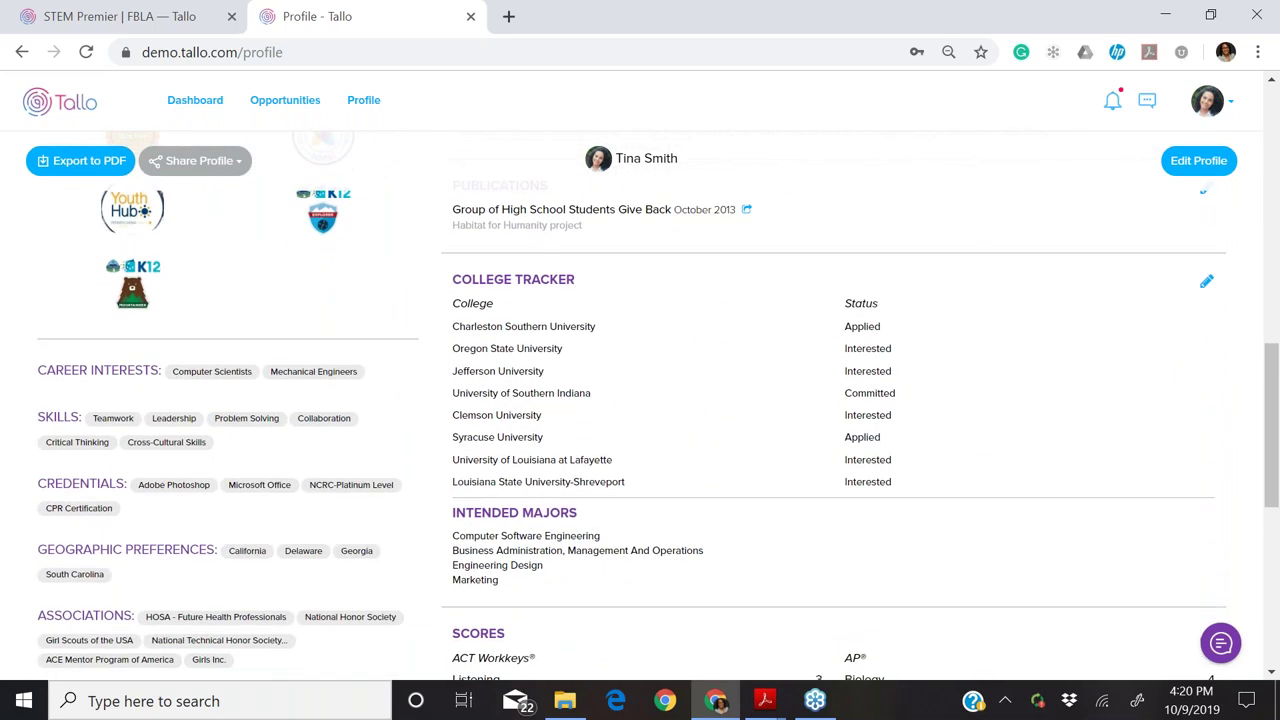
scroll(157, 406, "down", 1)
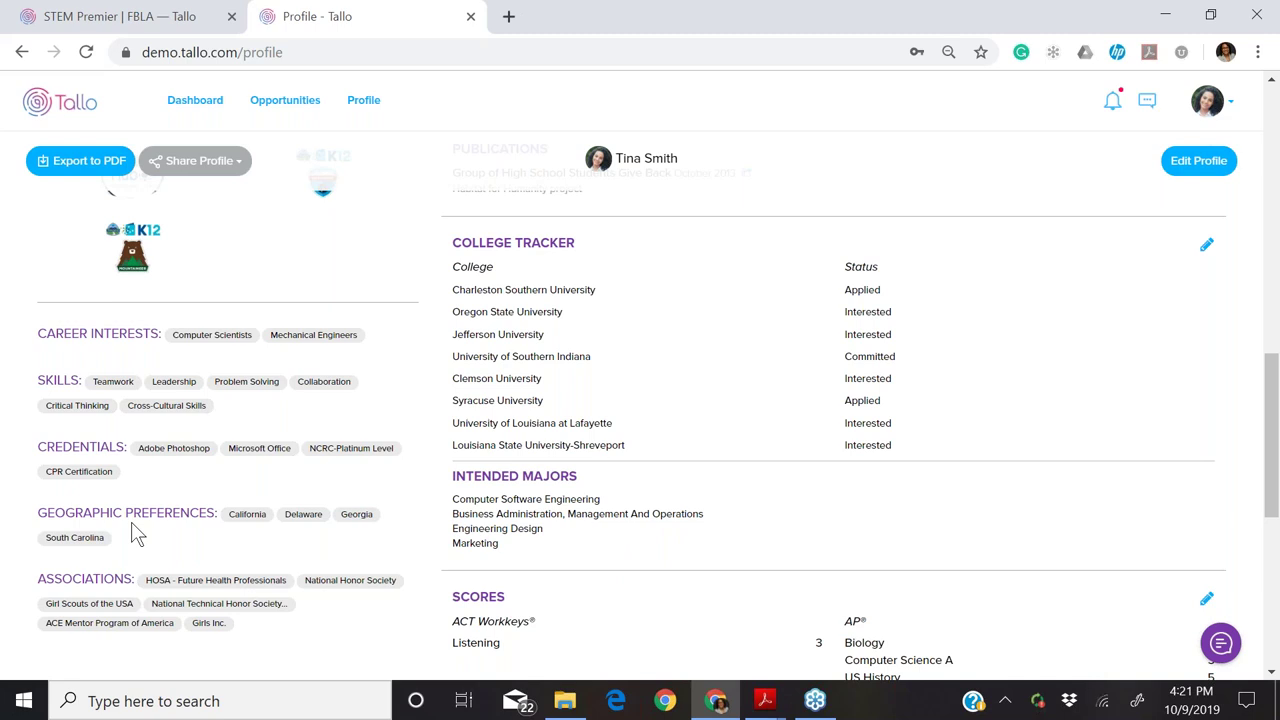
scroll(134, 531, "down", 1)
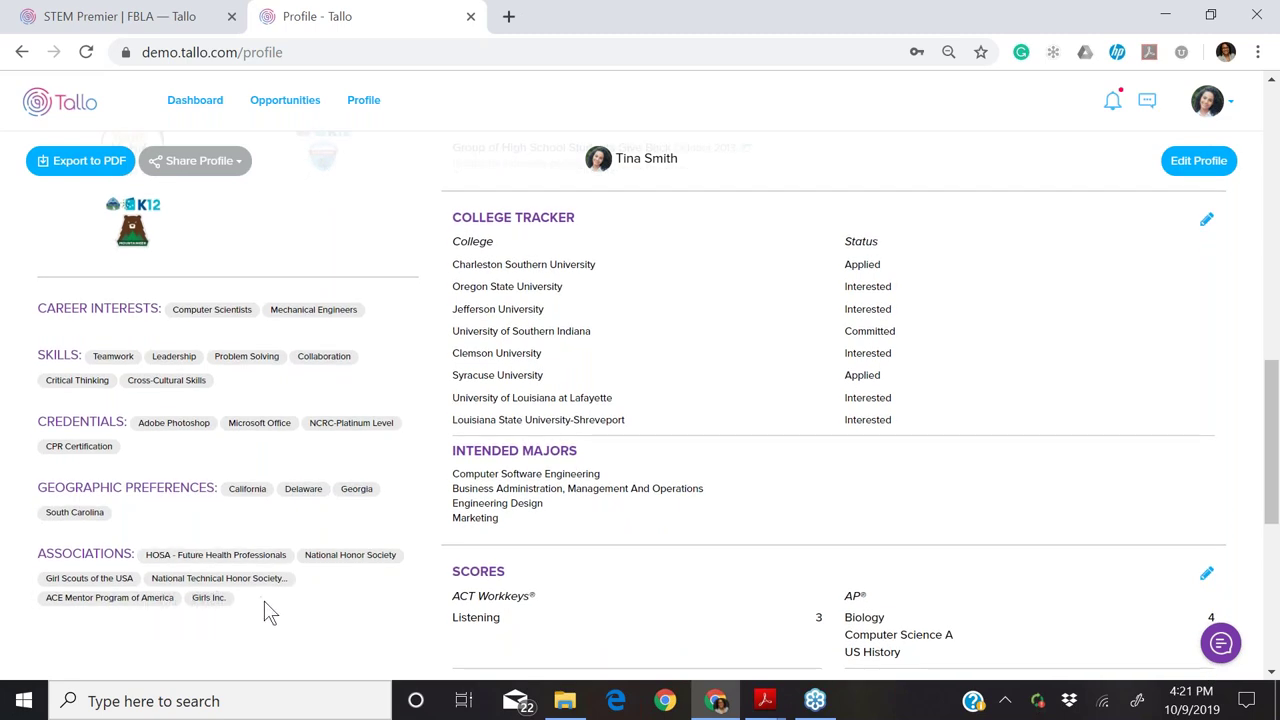
scroll(268, 612, "up", 2)
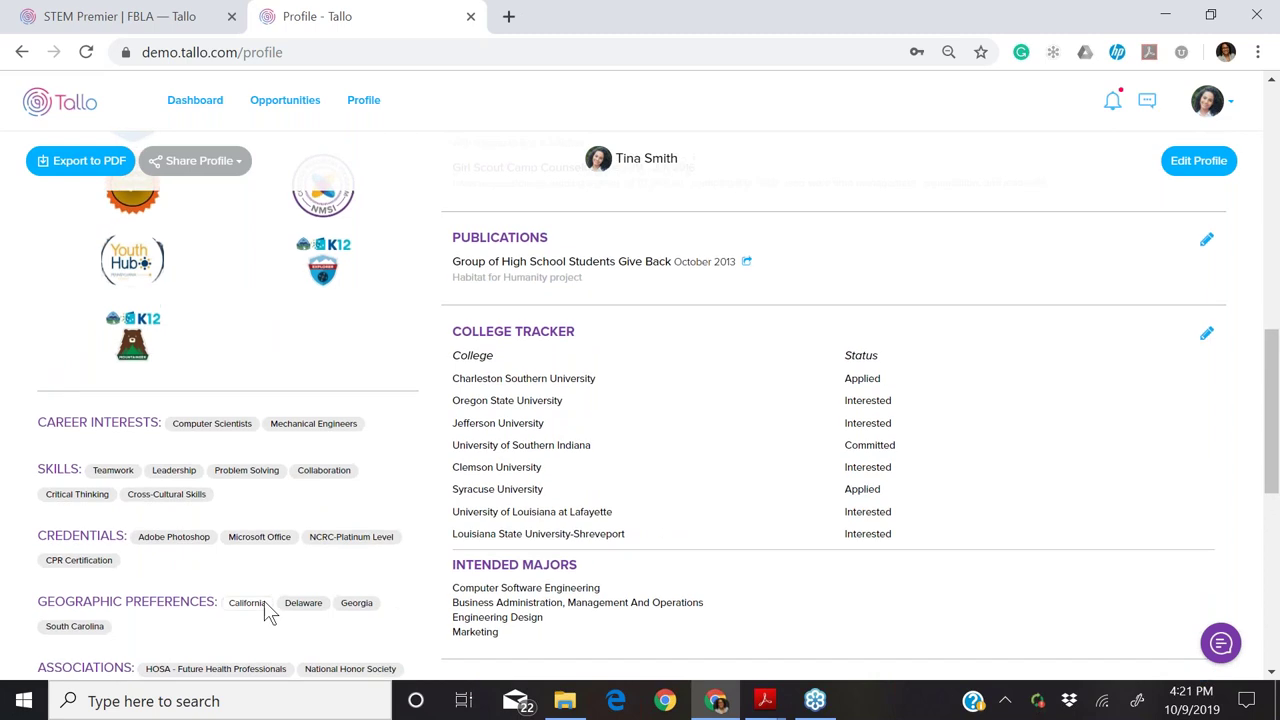
scroll(268, 612, "up", 1)
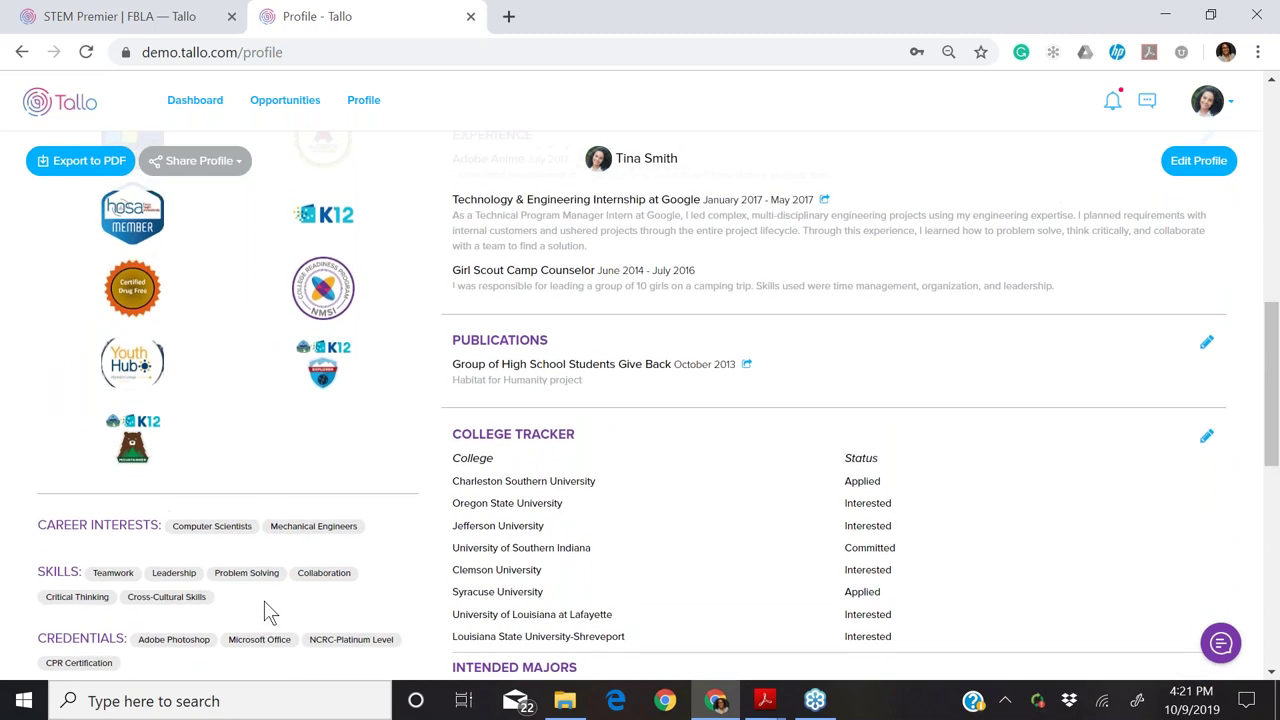
scroll(268, 612, "up", 1)
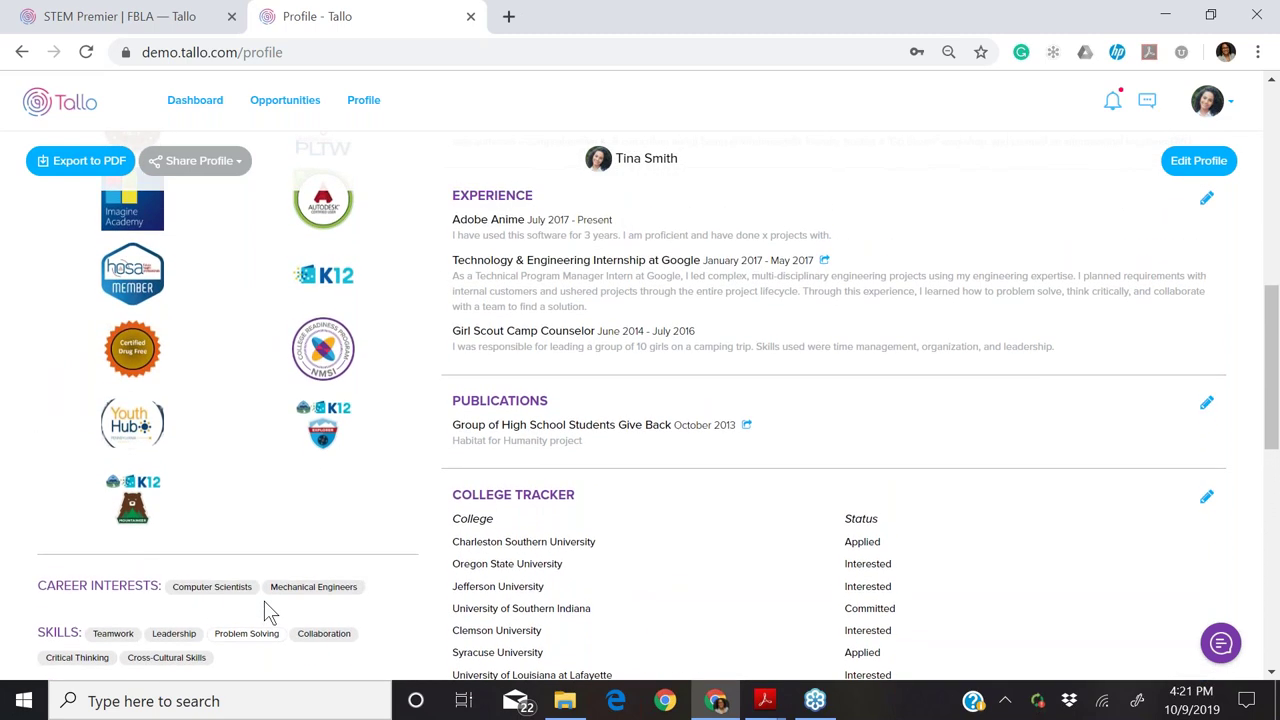
scroll(268, 612, "up", 4)
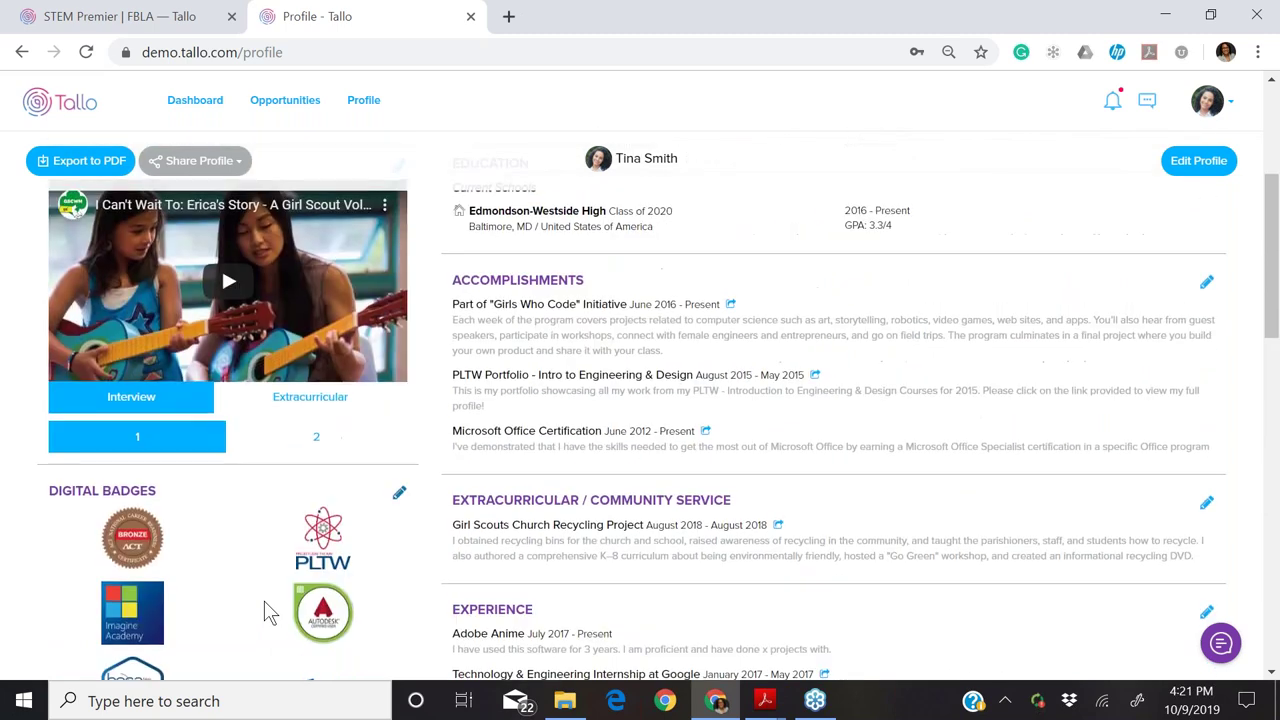
- Export the profile to PDF with the profile picture and the contact information included
scroll(268, 612, "up", 3)
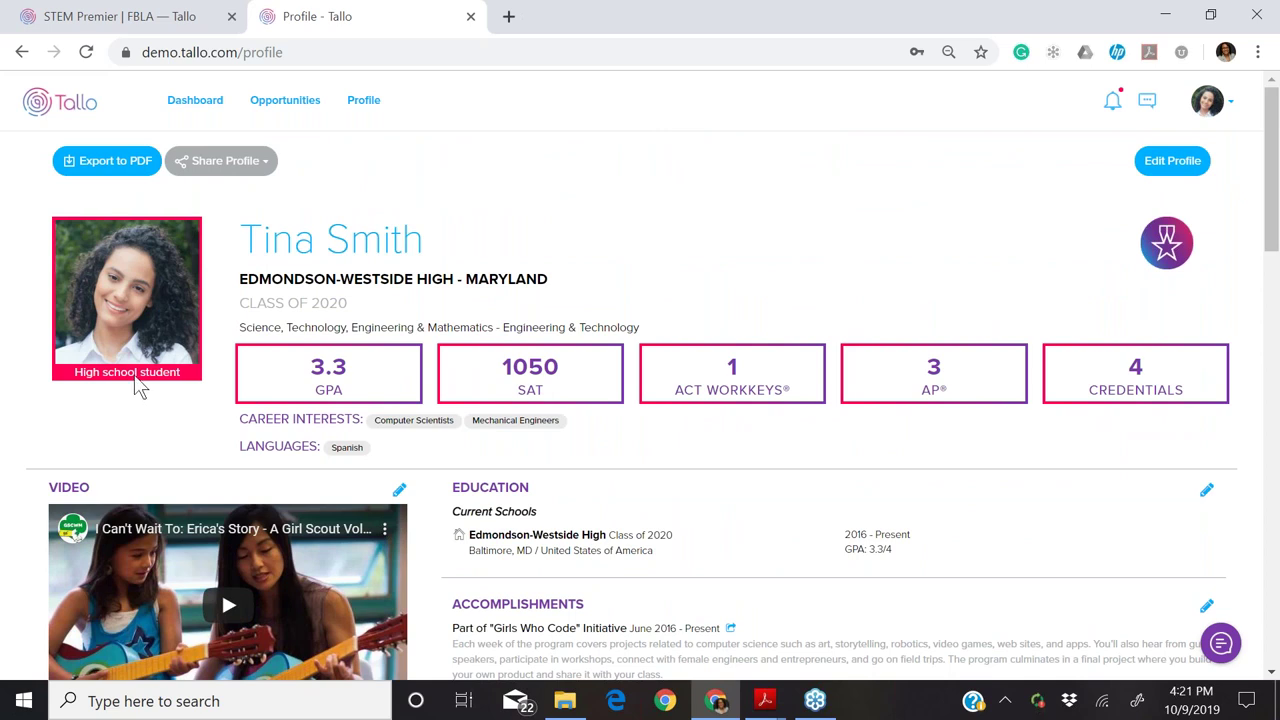
left_click(118, 161)
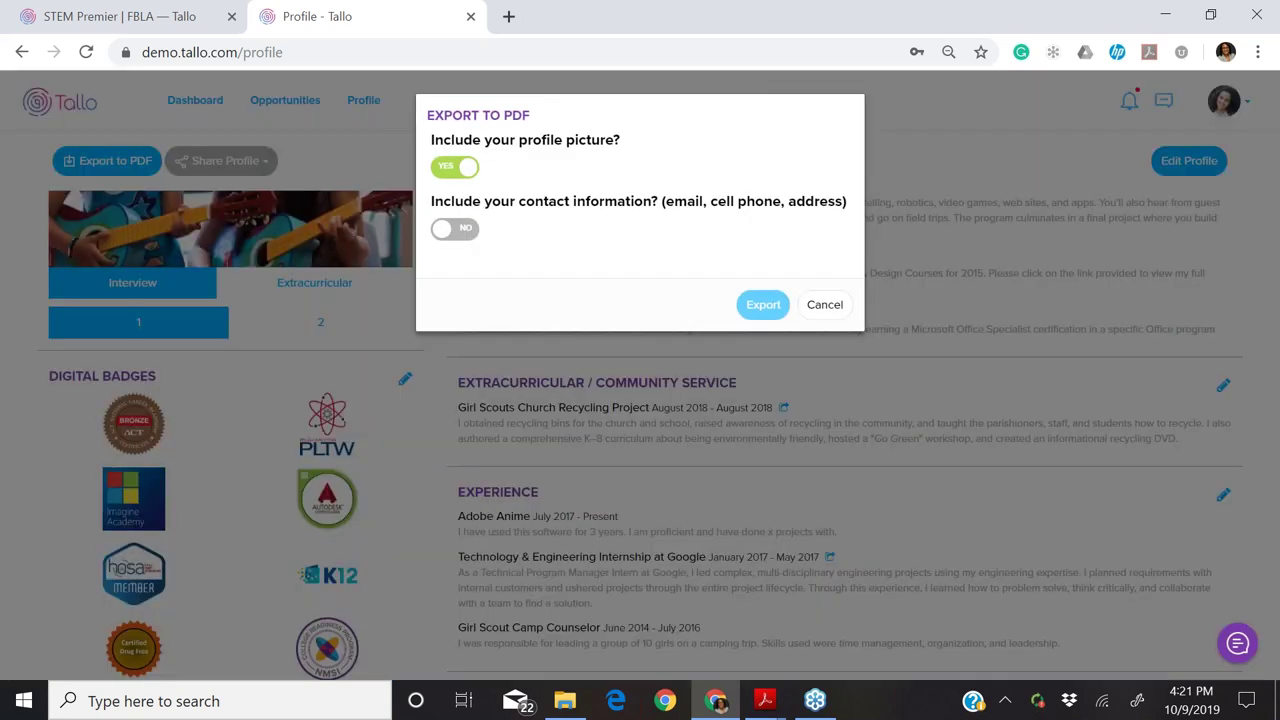
left_click(442, 231)
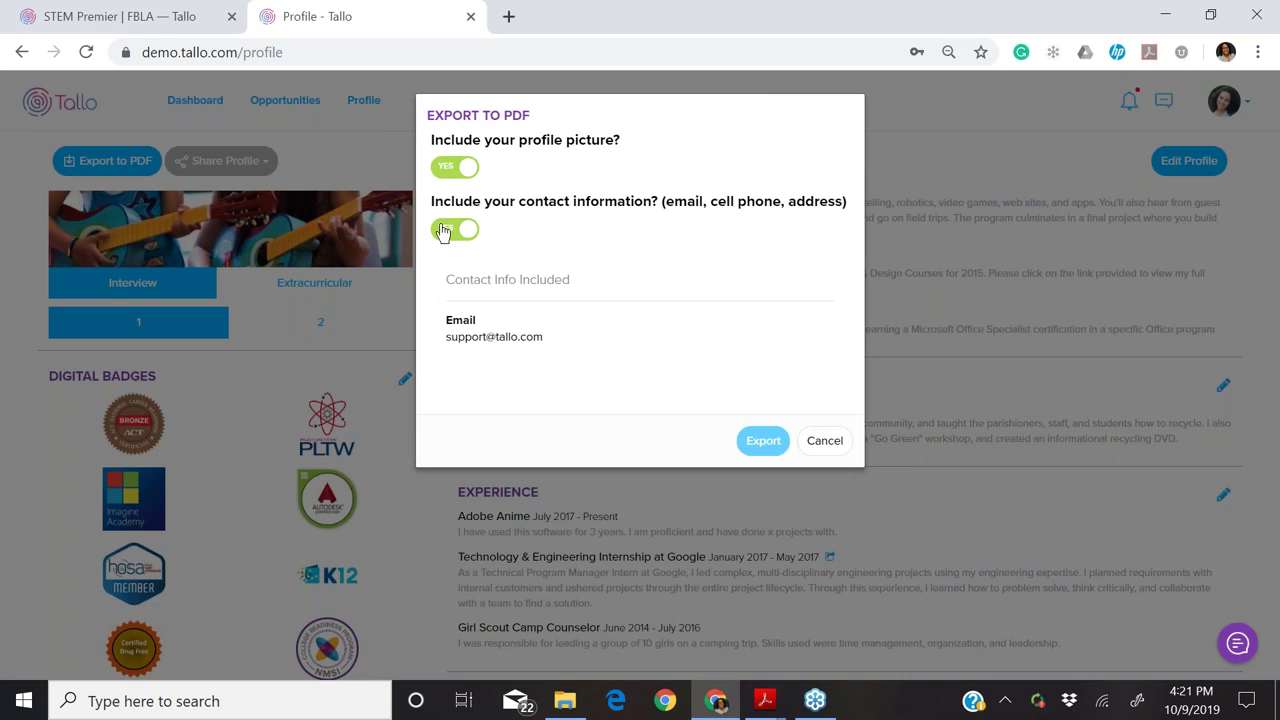
left_click(754, 441)
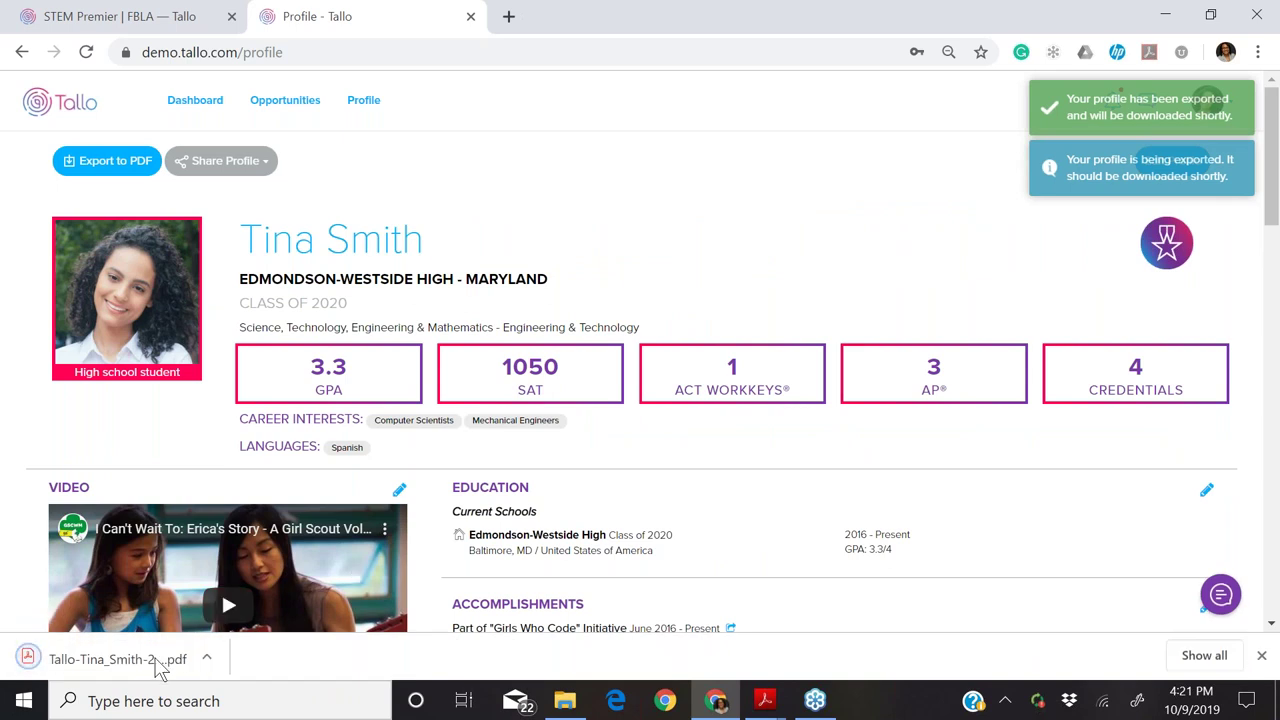
- Open the downloaded profile PDF and read its education, accomplishments and extracurricular sections
left_click(117, 659)
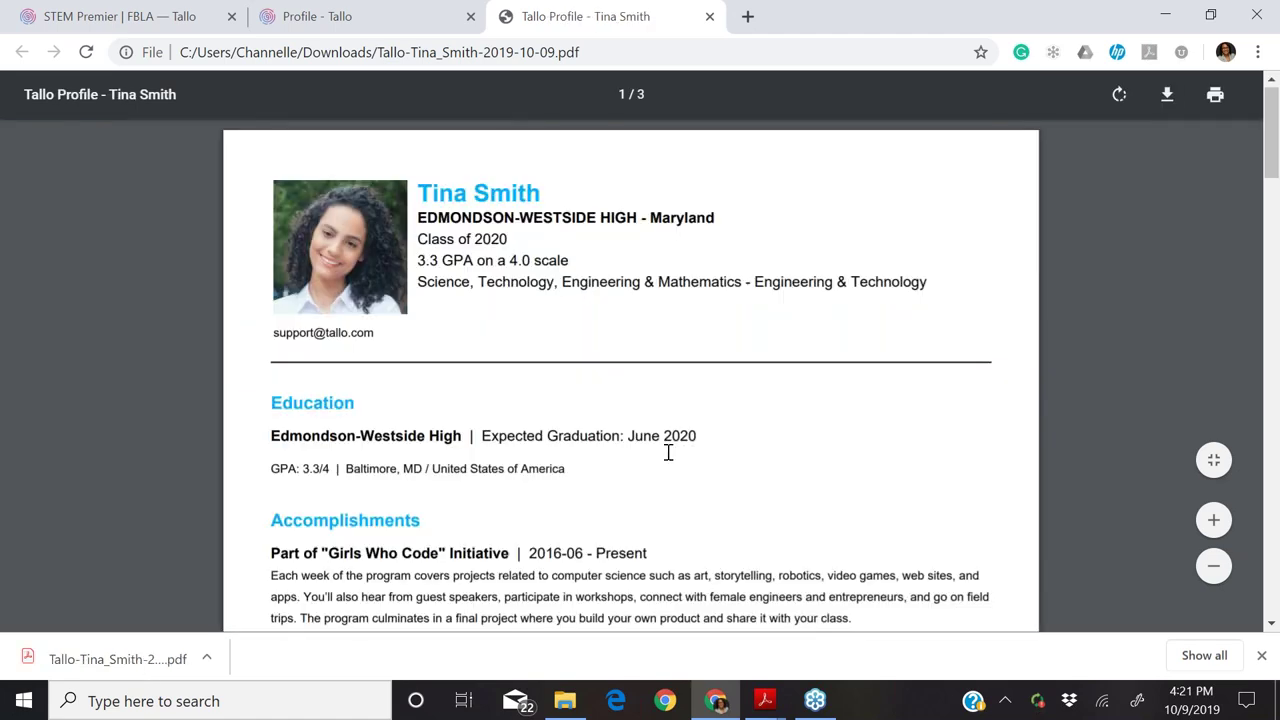
scroll(668, 452, "down", 2)
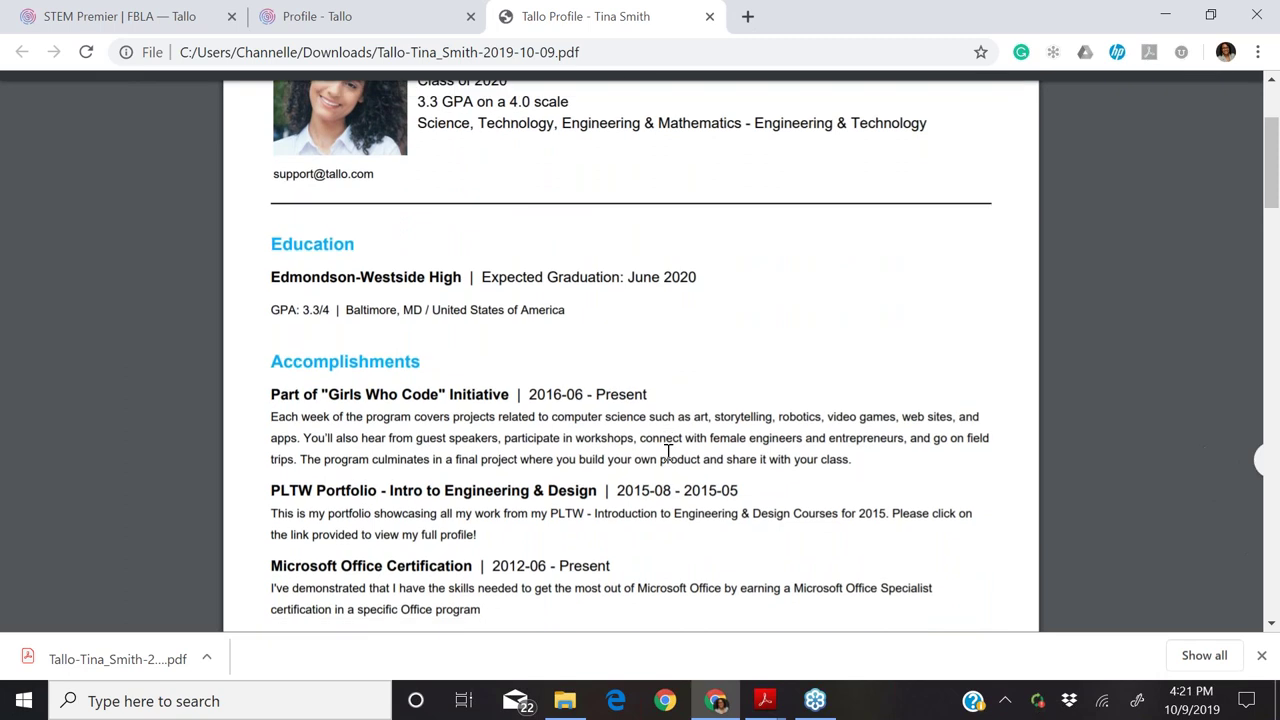
scroll(668, 452, "down", 1)
scroll(668, 452, "up", 2)
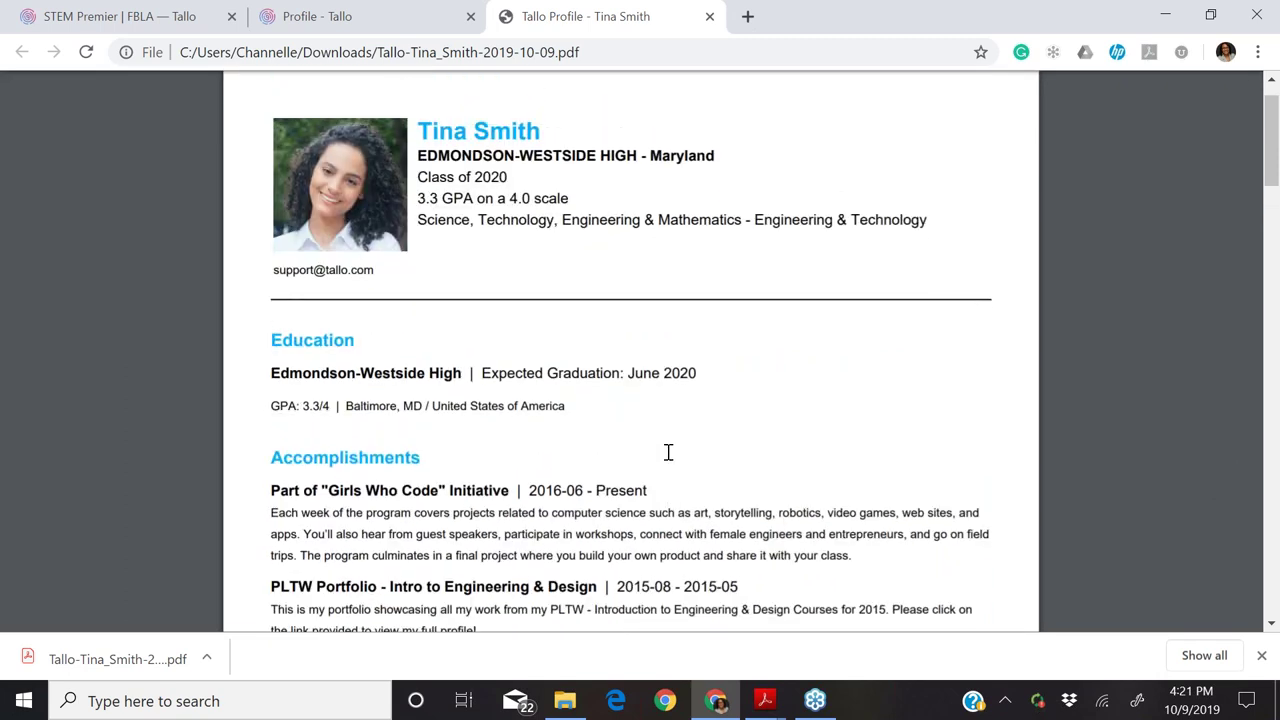
scroll(668, 452, "down", 3)
scroll(668, 452, "down", 1)
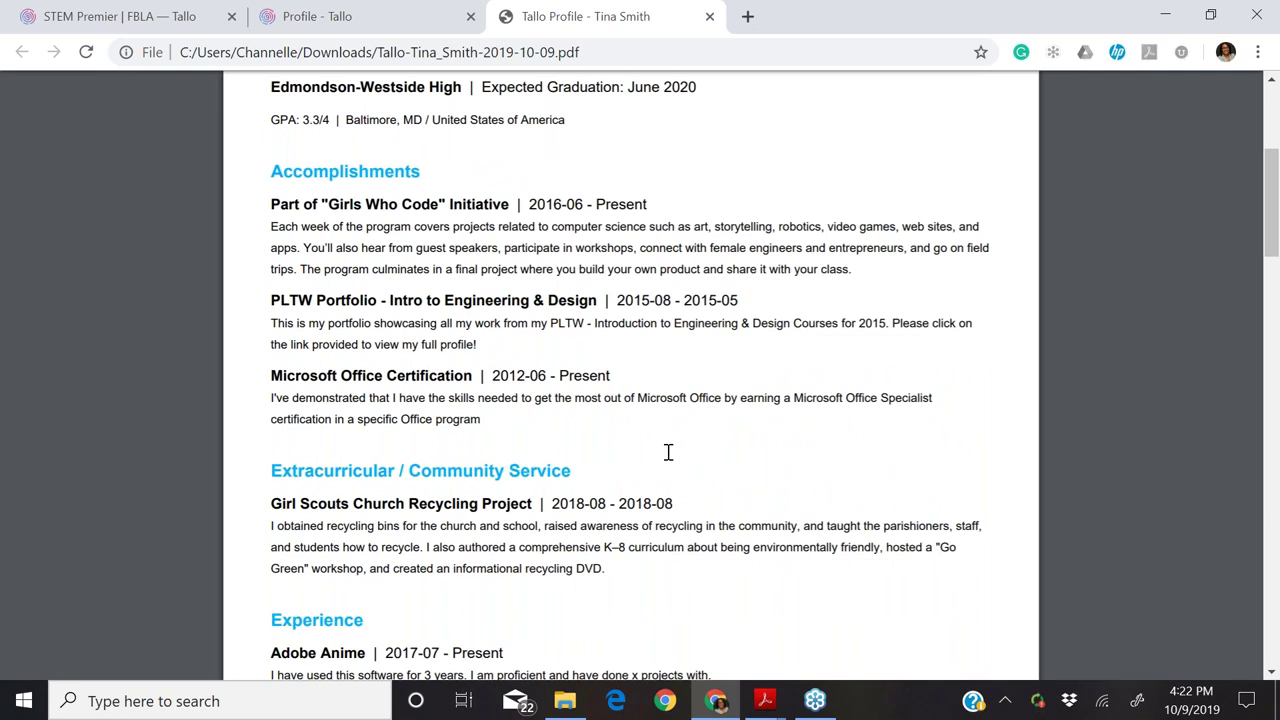
- Return to the Tallo profile, open the share profile links, and copy the URL of the most recently created link
left_click(397, 12)
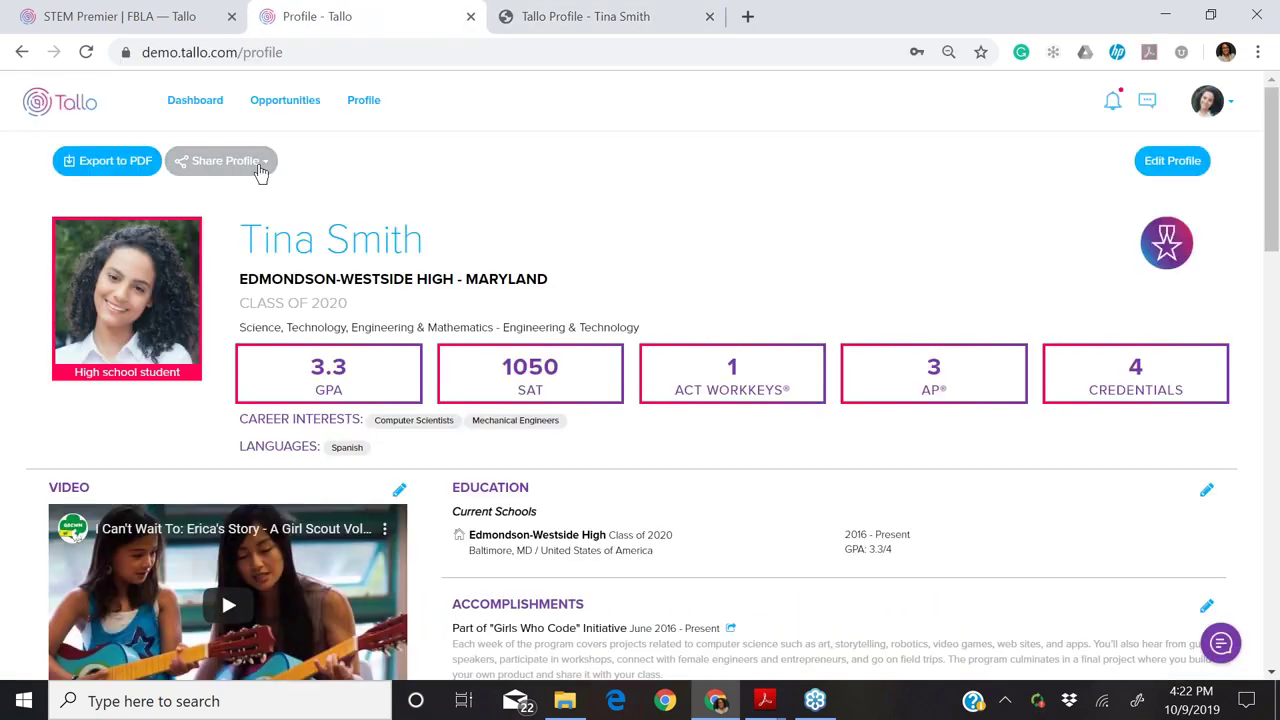
left_click(258, 167)
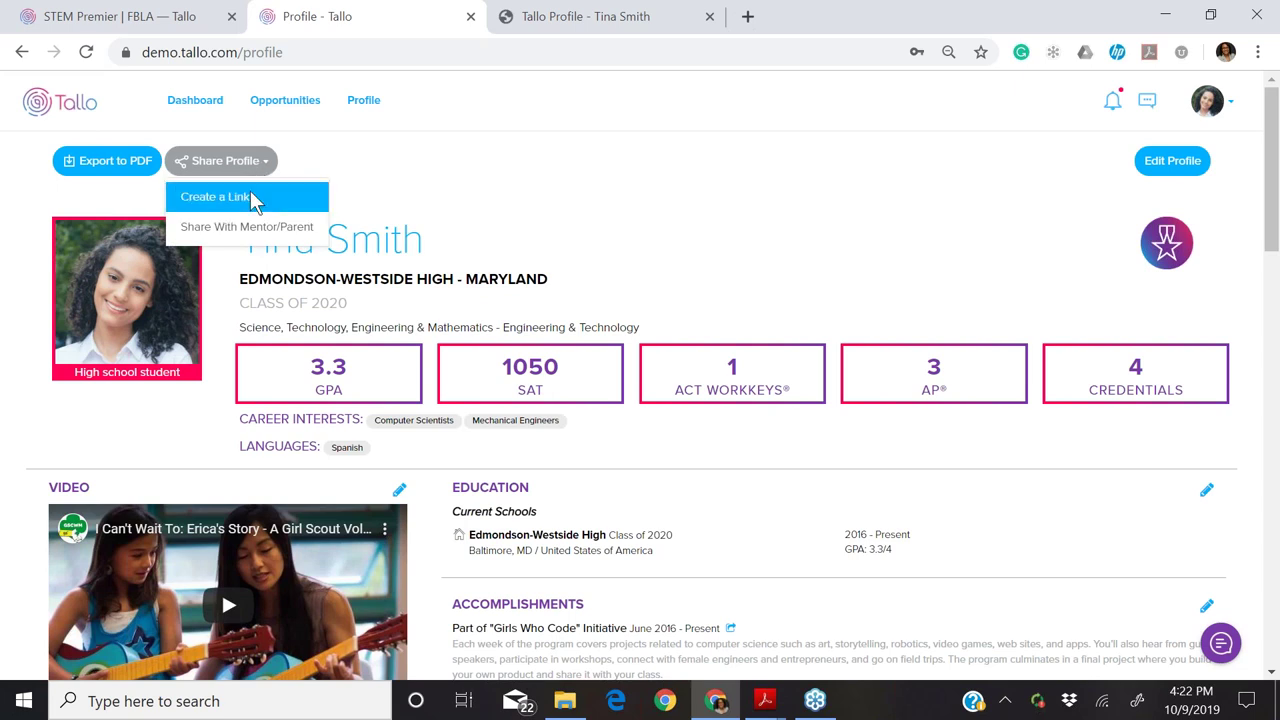
left_click(253, 199)
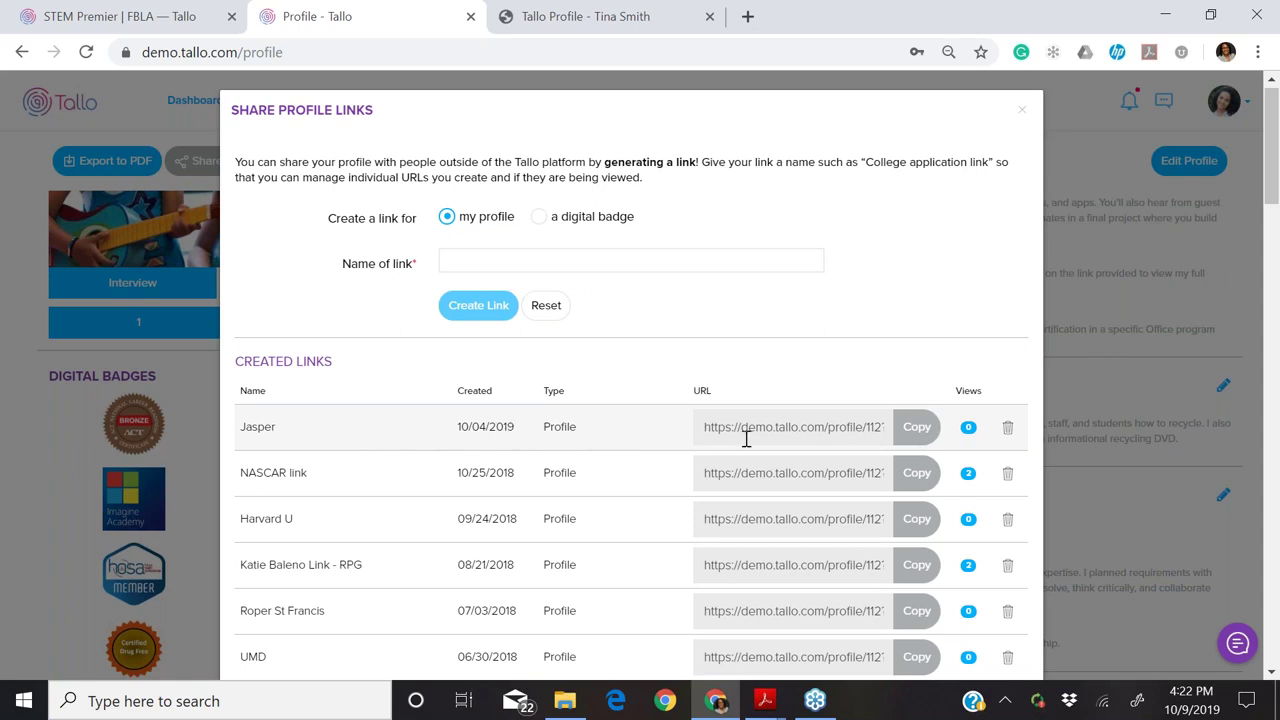
left_click(901, 424)
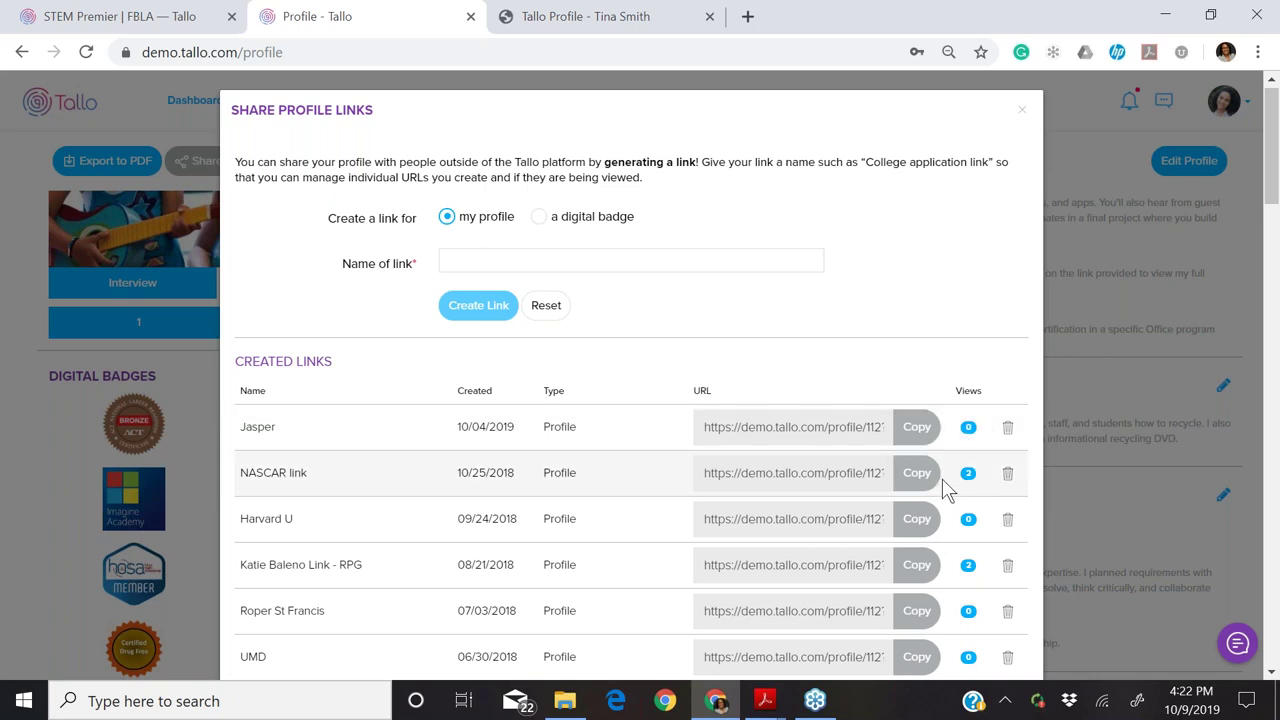
- Set the link type to a digital badge and view the badges available for it without selecting one
left_click(538, 218)
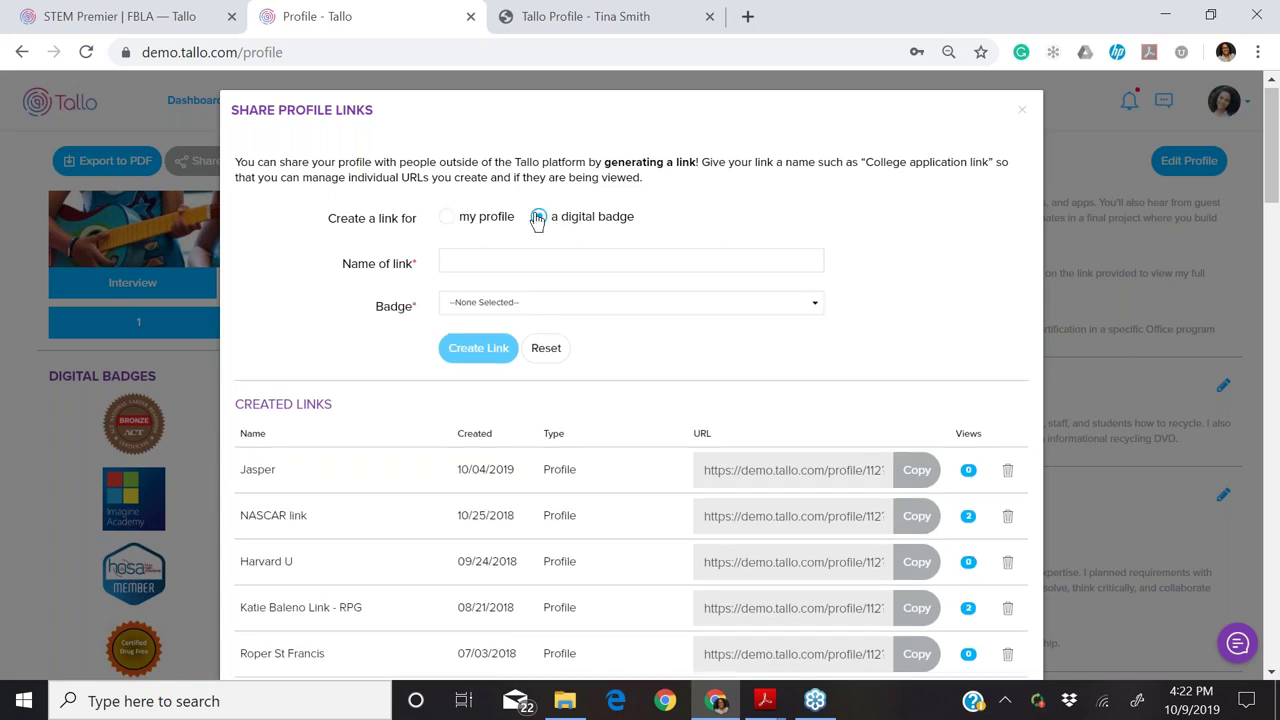
left_click(545, 303)
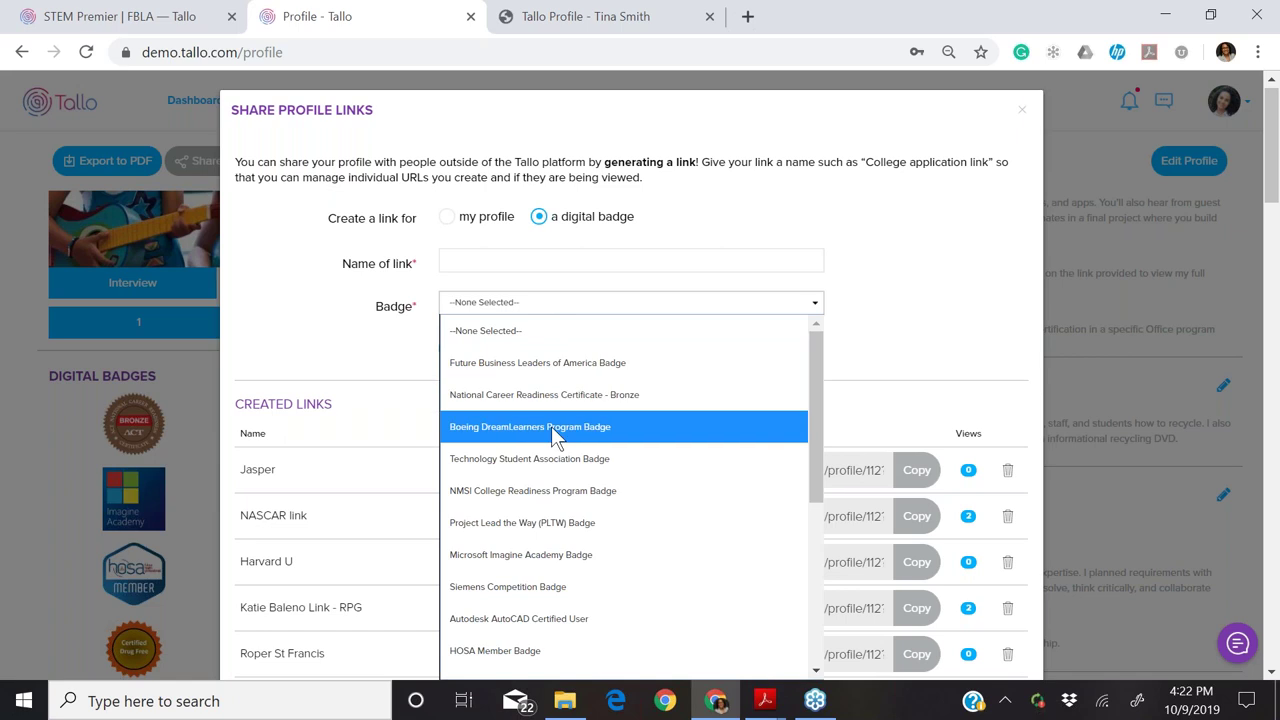
left_click(368, 345)
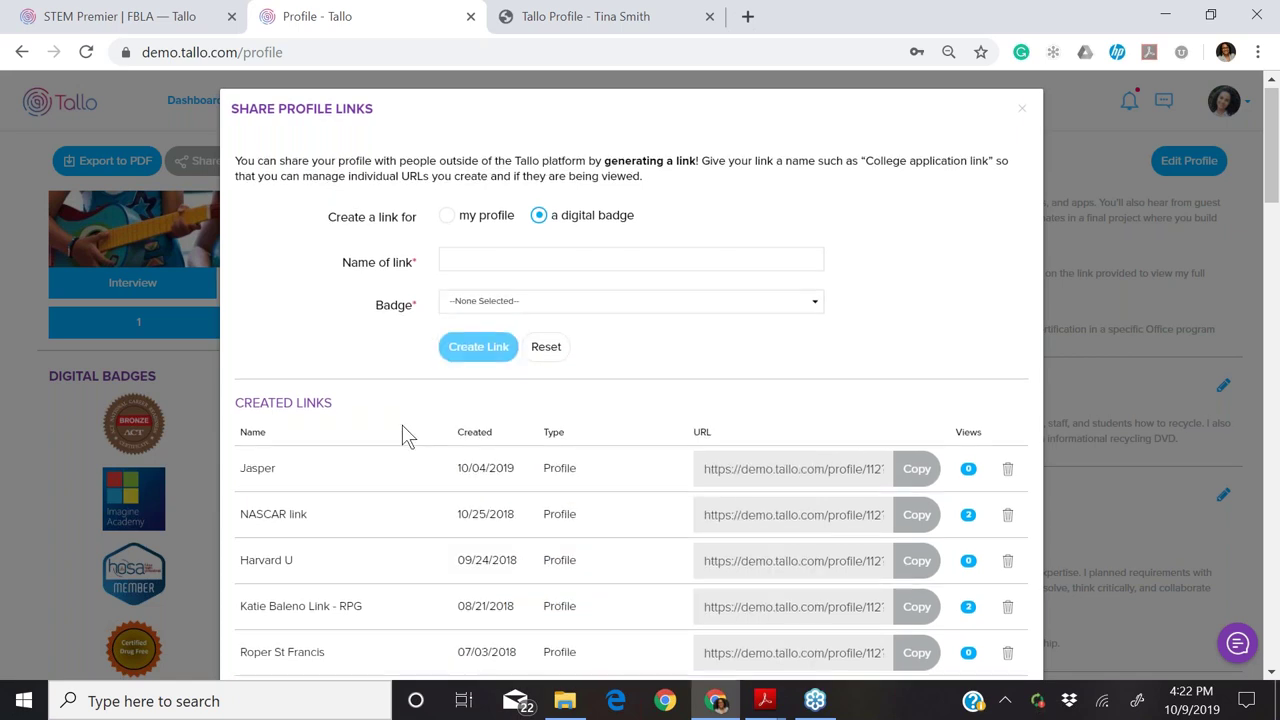
- Review the list of created profile and badge links, and close the share links dialog without creating one
scroll(405, 435, "down", 3)
scroll(405, 435, "down", 7)
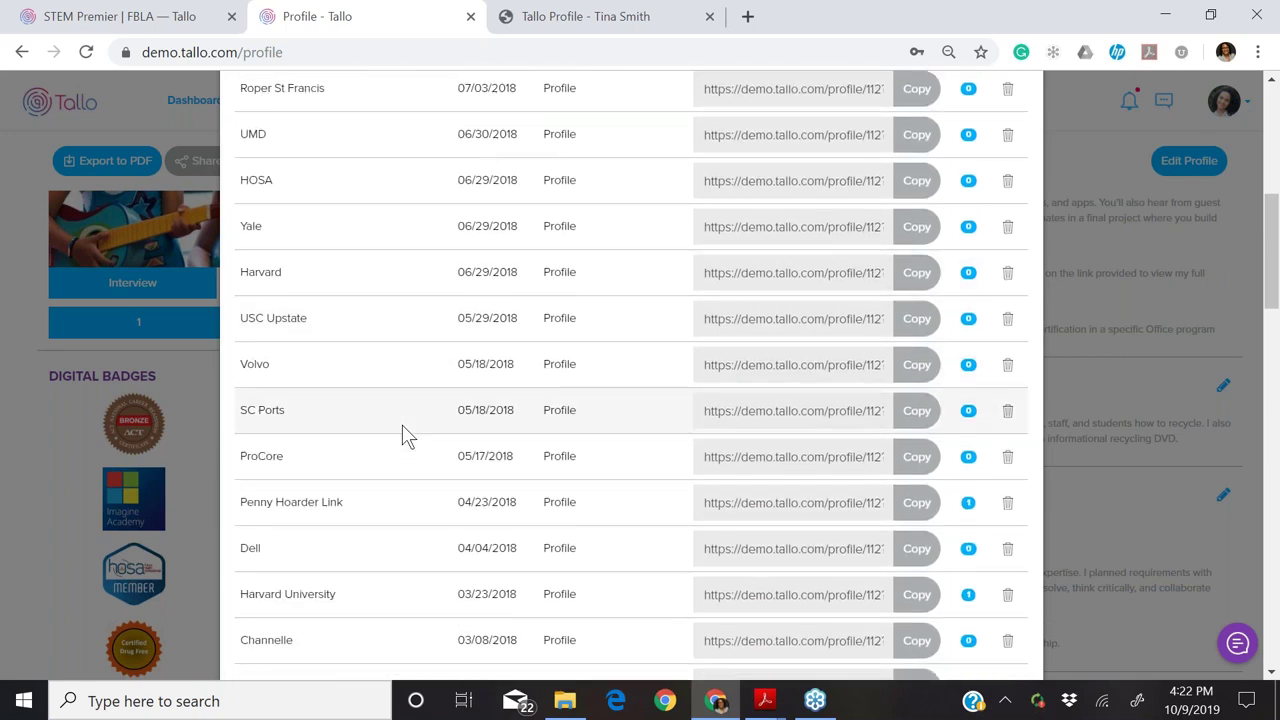
scroll(405, 435, "down", 6)
scroll(405, 435, "down", 2)
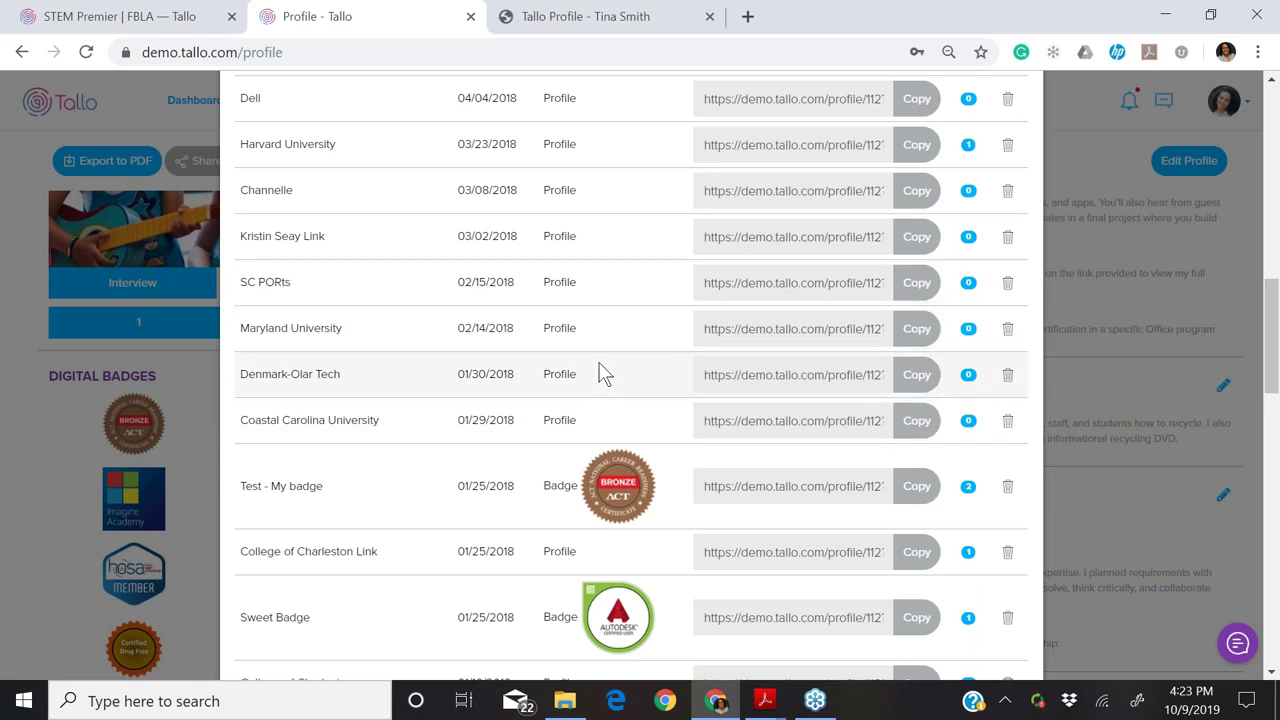
scroll(604, 372, "up", 1)
scroll(604, 372, "up", 10)
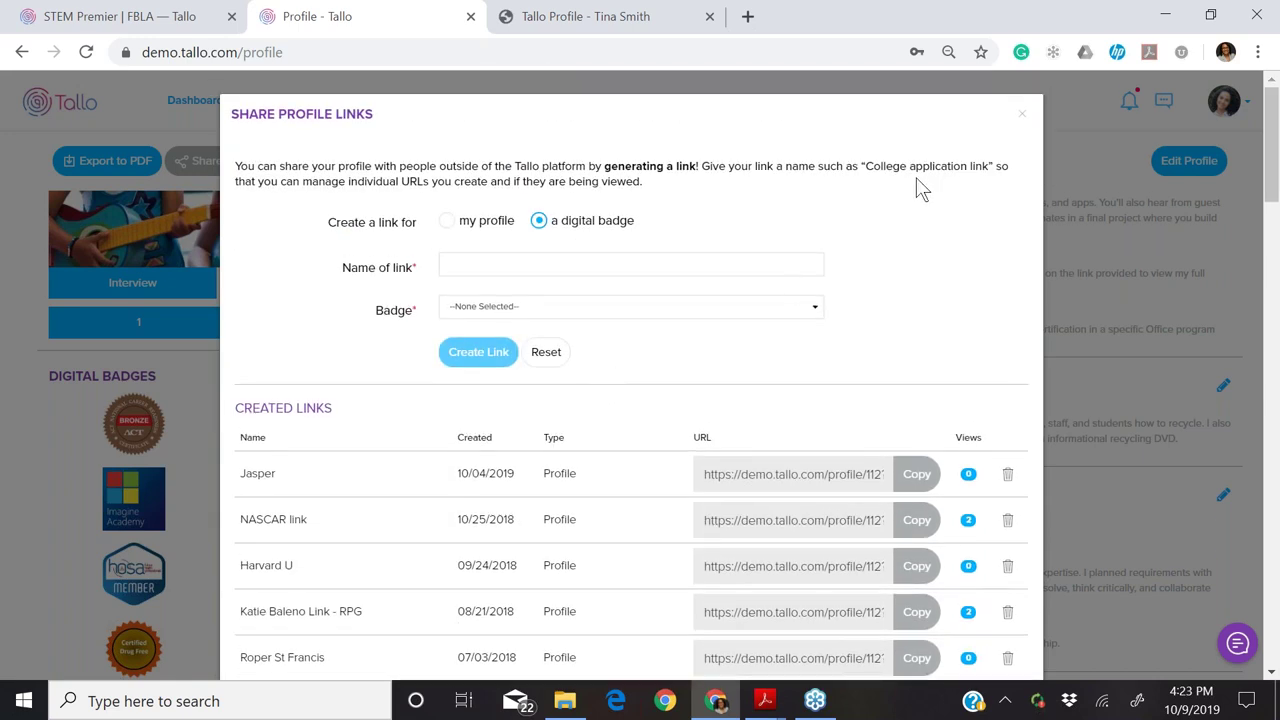
left_click(1022, 116)
- Open the mentor/parent sharing form and set the invitation type to Share Profile With Mentor
left_click(221, 160)
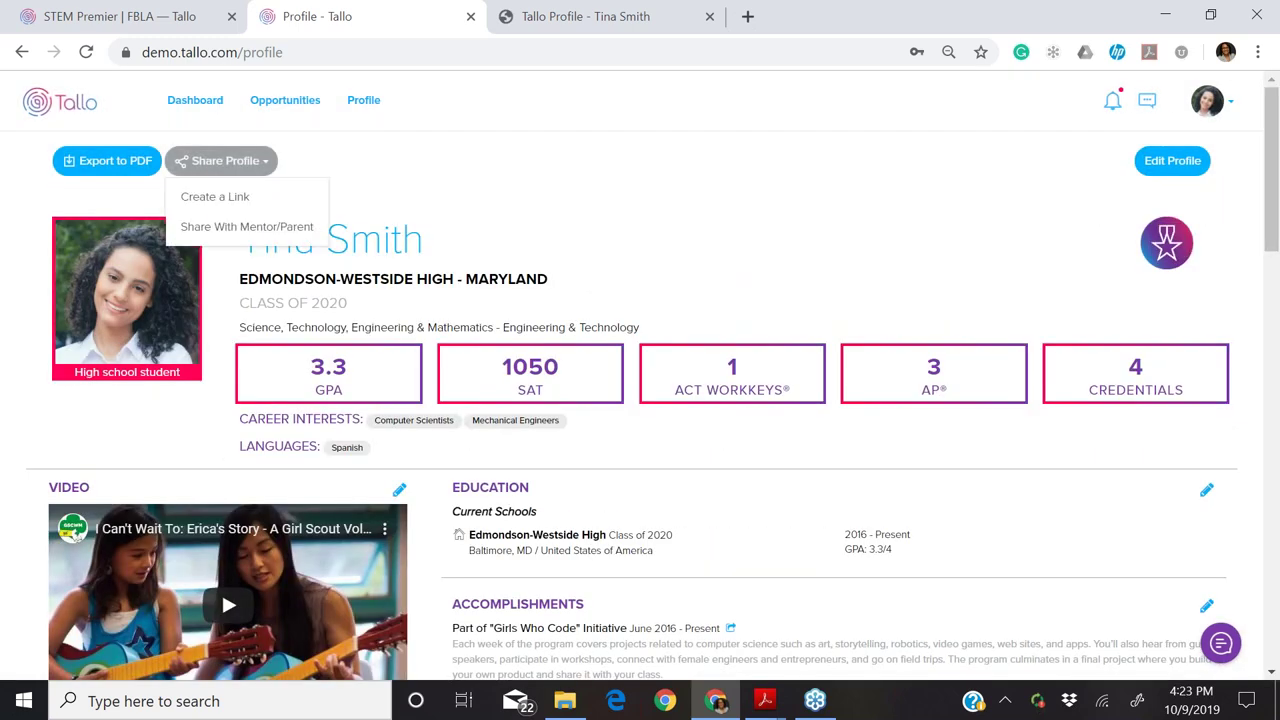
left_click(239, 222)
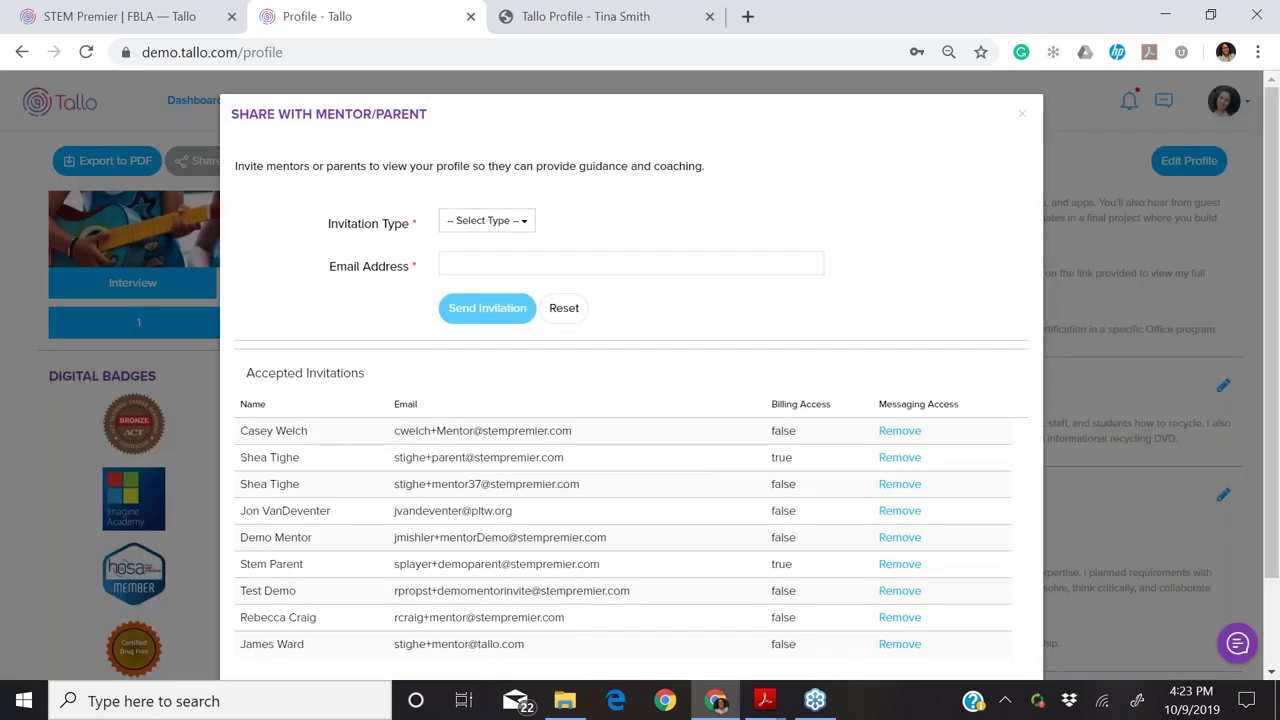
left_click(471, 228)
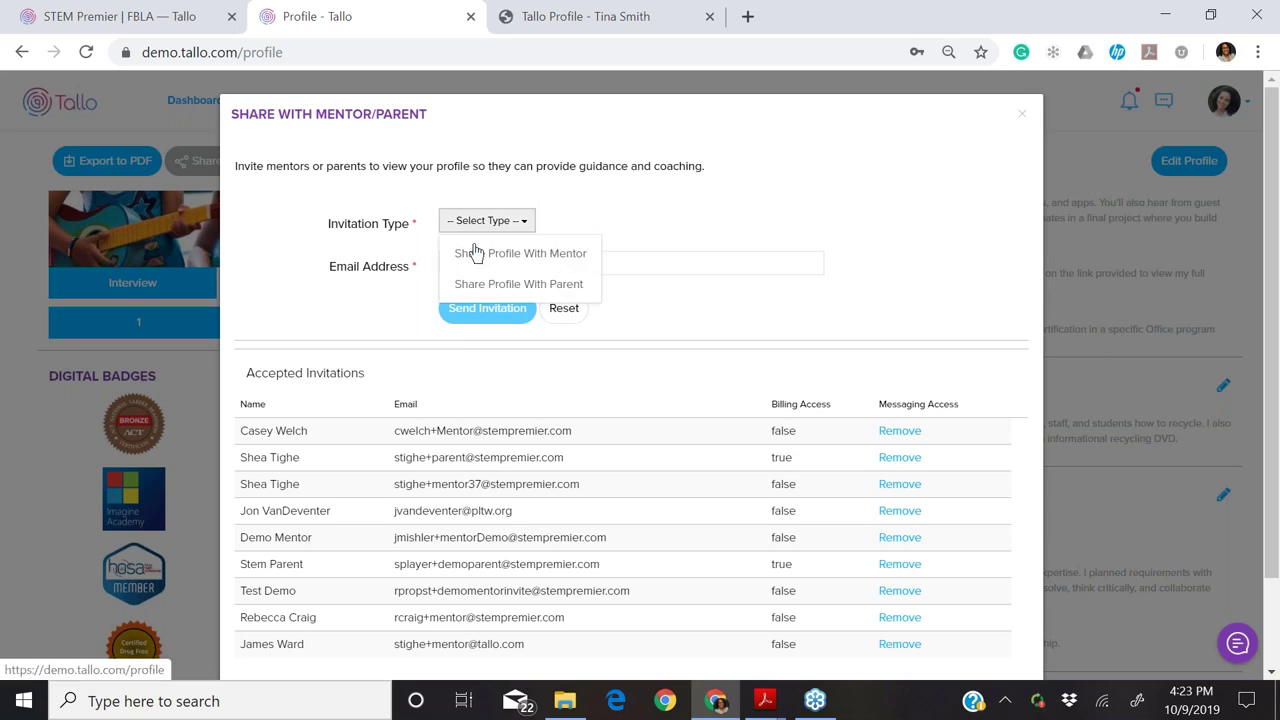
left_click(474, 251)
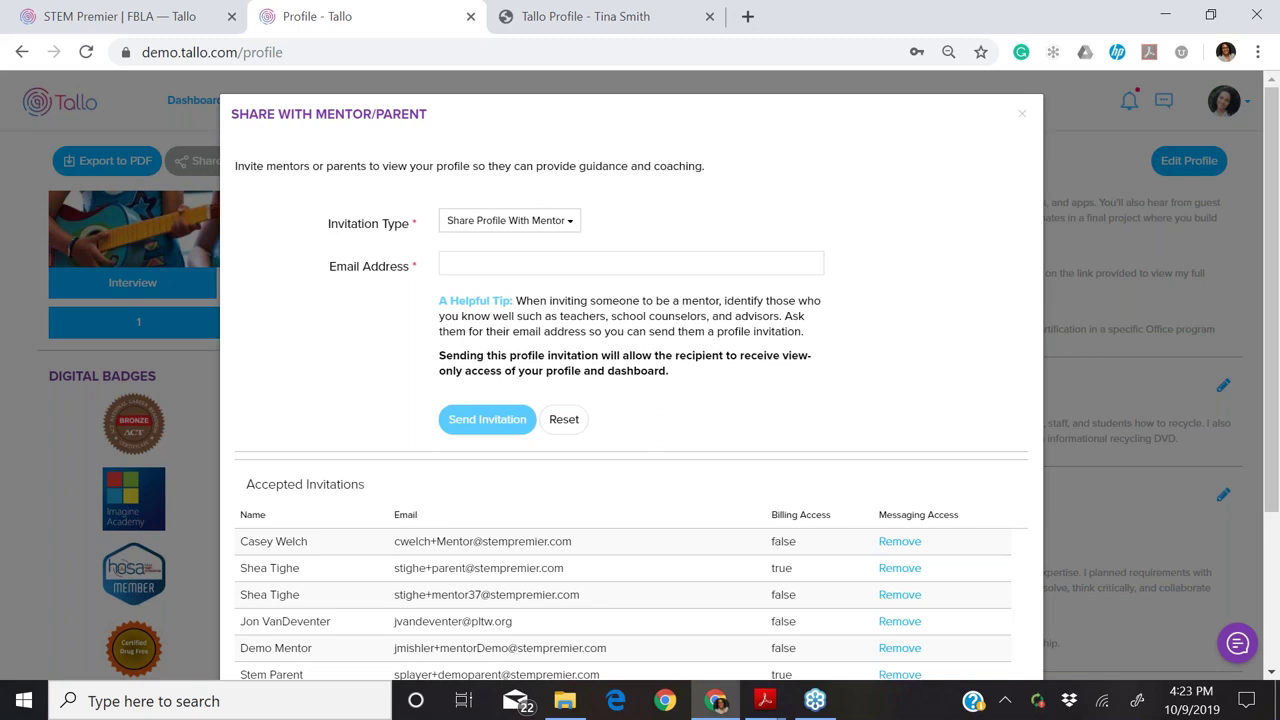
- Change the invitation type to Share Profile With Parent, view its options, and close the form without sending an invitation
left_click(484, 226)
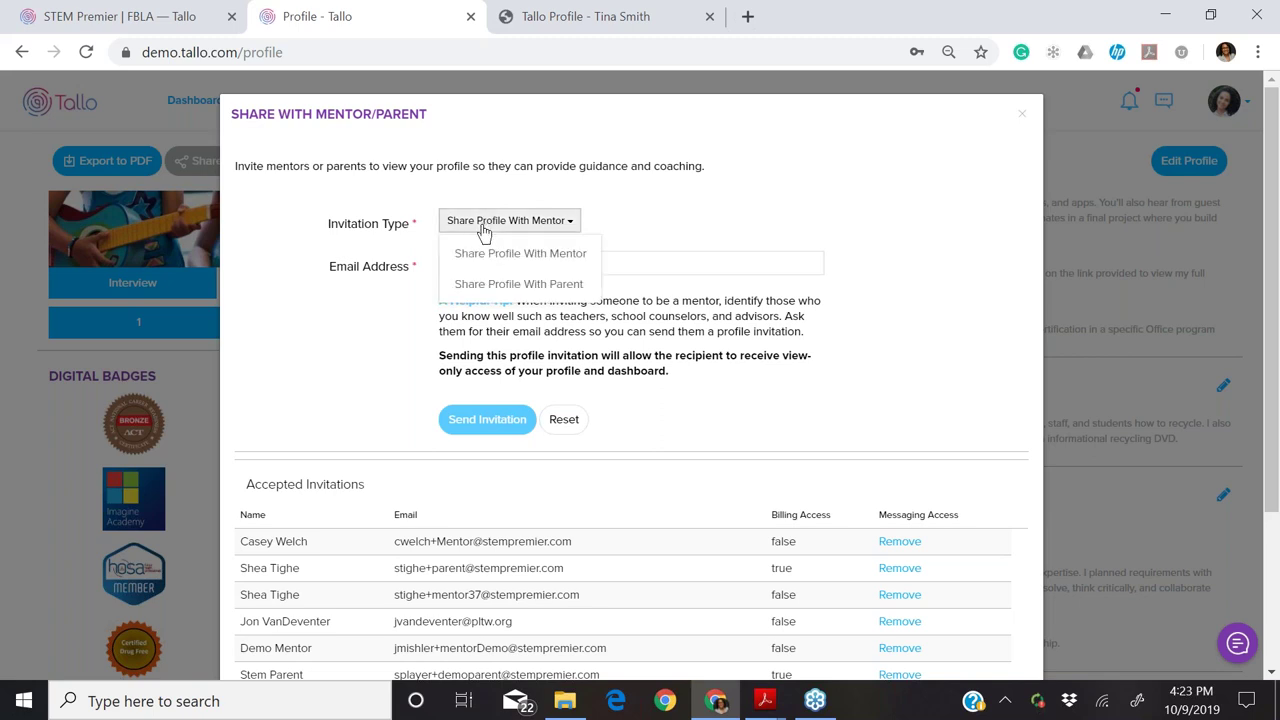
left_click(470, 284)
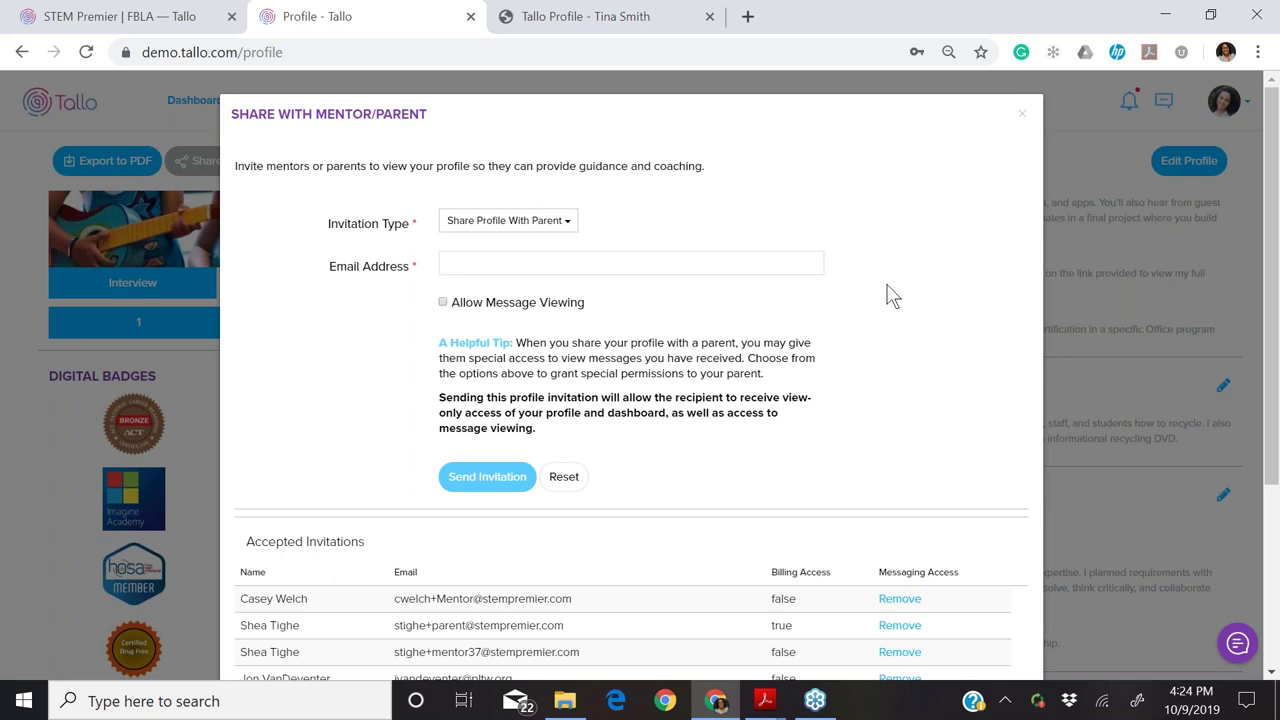
scroll(893, 296, "down", 1)
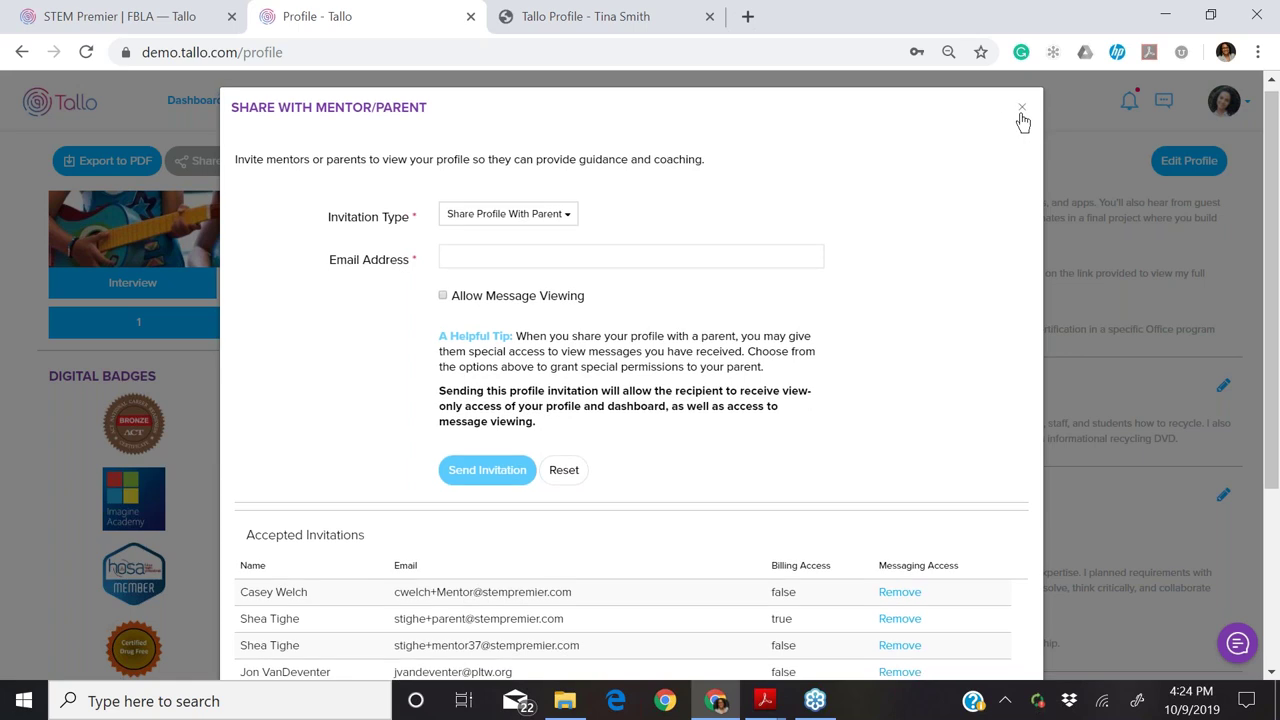
left_click(1021, 108)
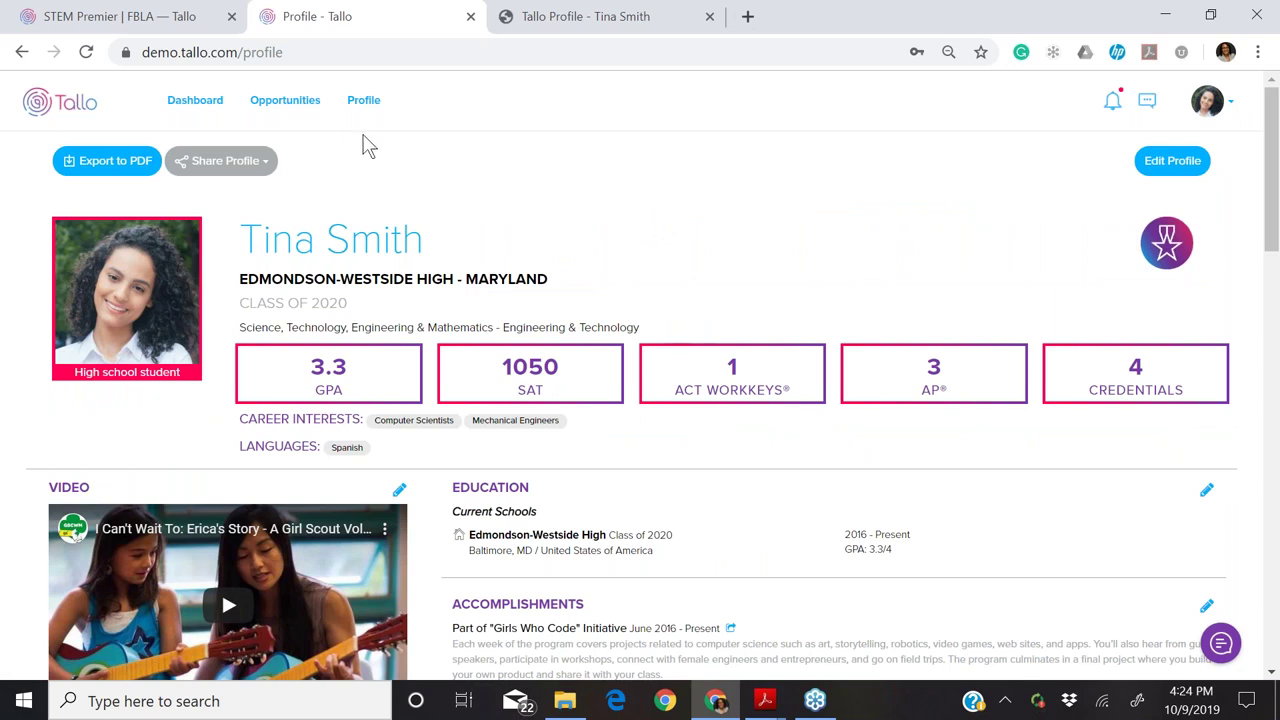
- Go to the dashboard, open the message inbox to view the messages received, and return to the dashboard
left_click(213, 110)
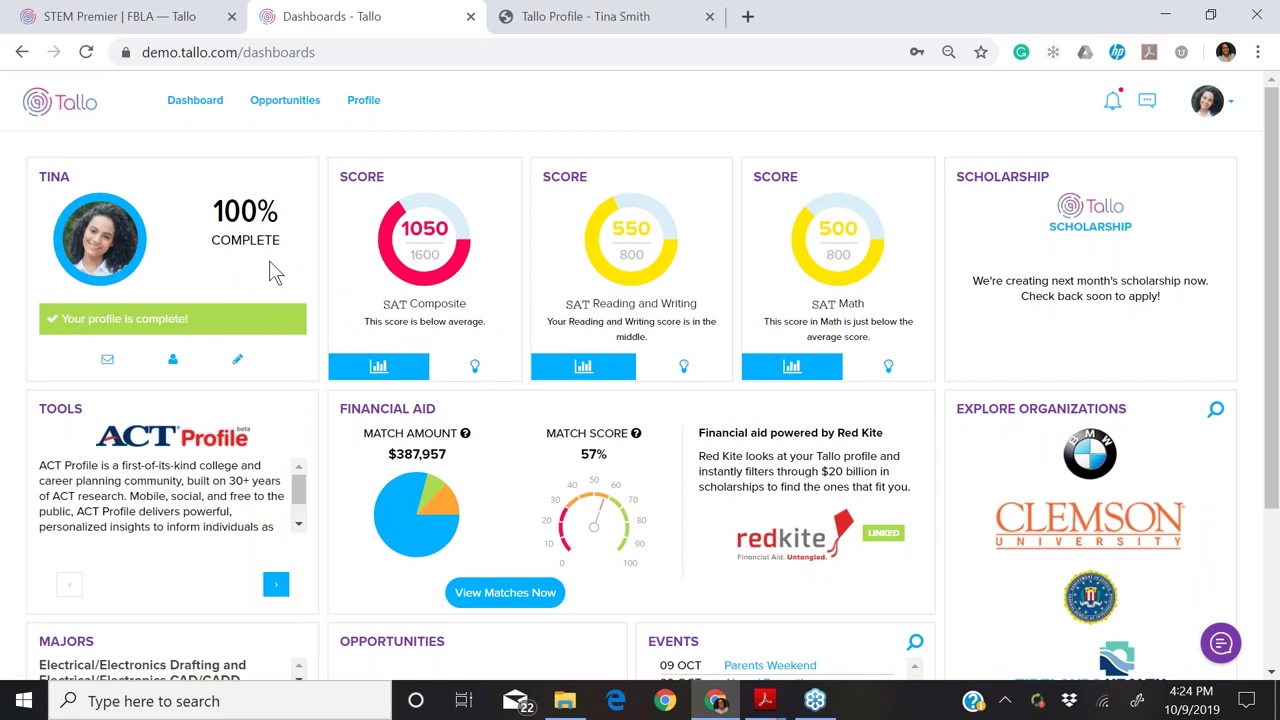
left_click(107, 362)
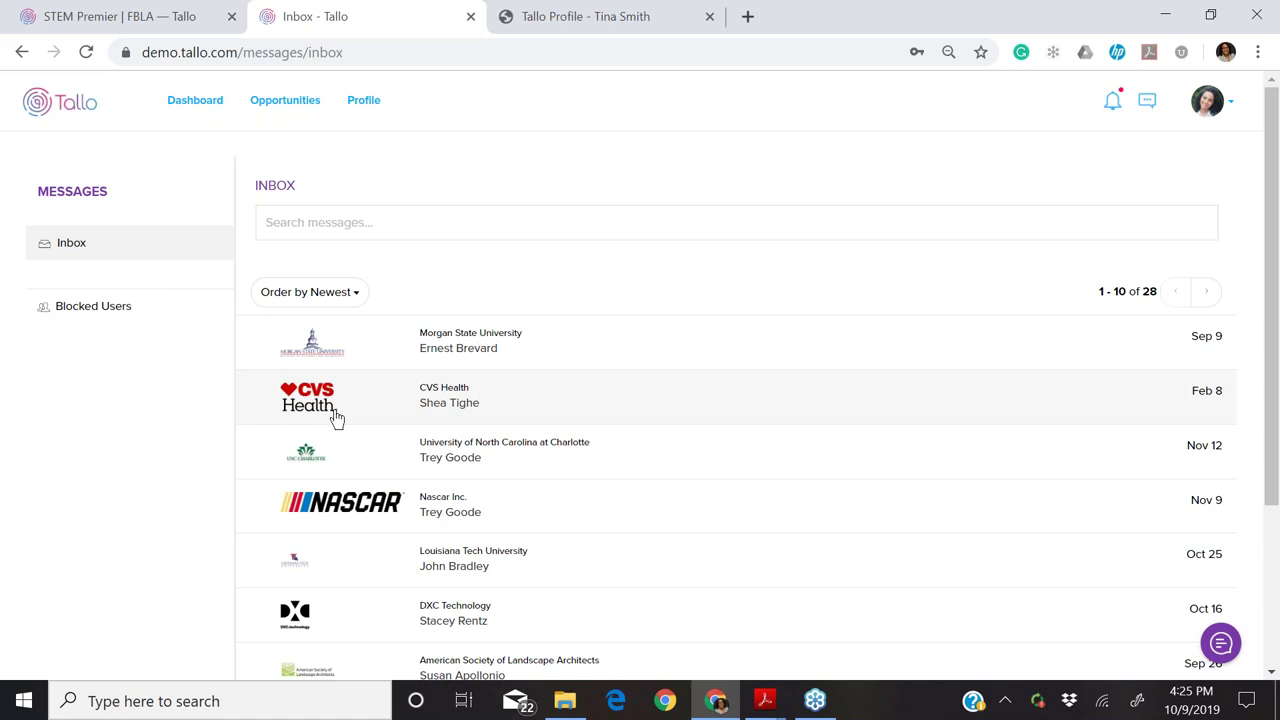
left_click(210, 112)
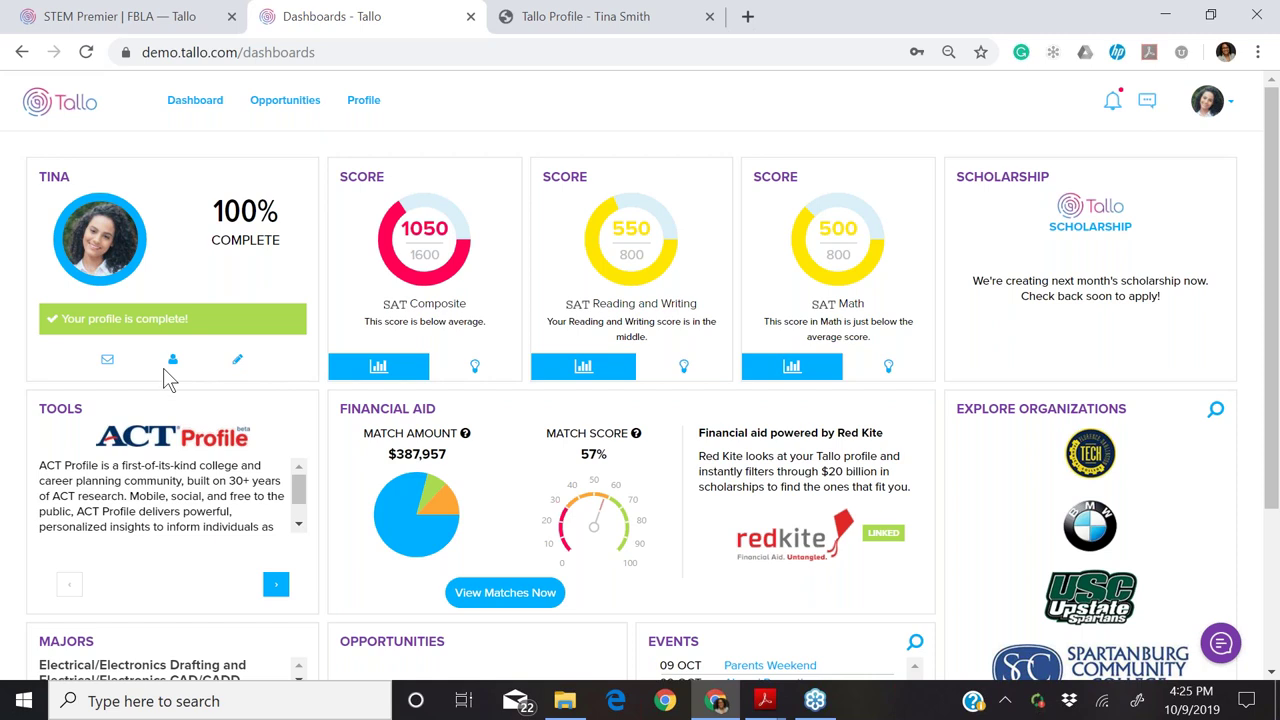
- Open the profile editor from the dashboard and view the Associations section with its association name search
left_click(237, 362)
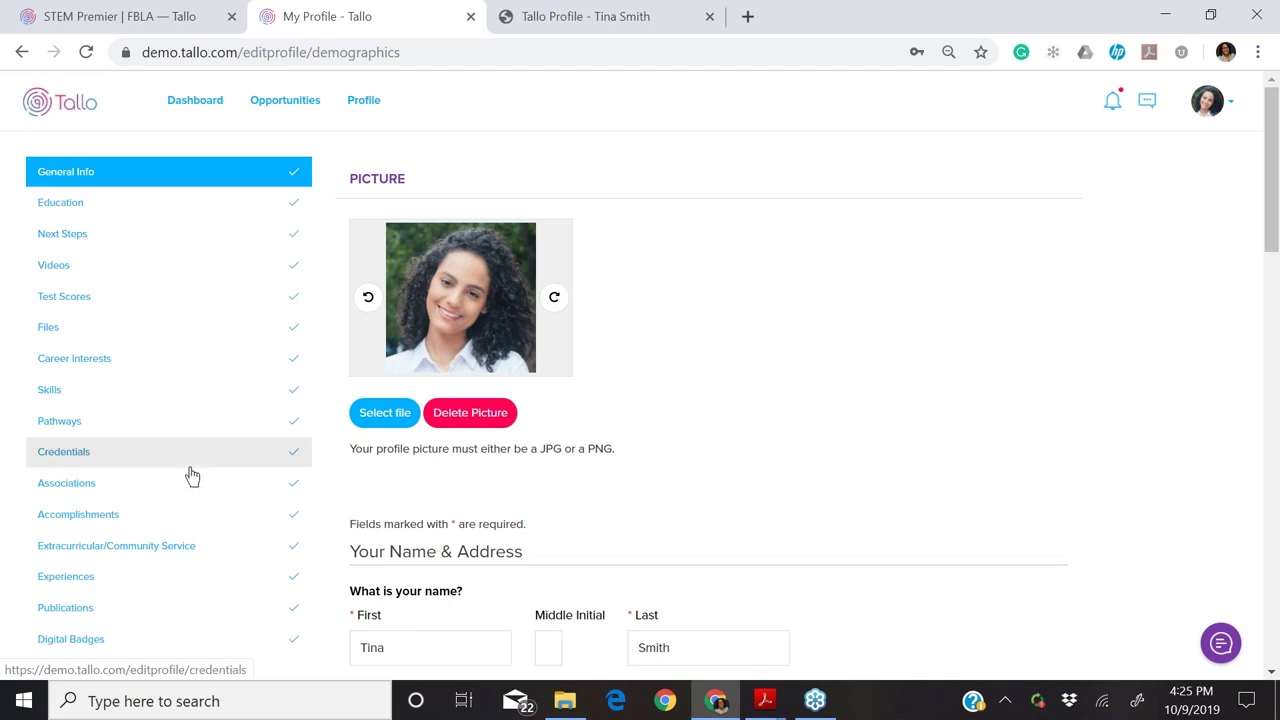
scroll(190, 472, "down", 1)
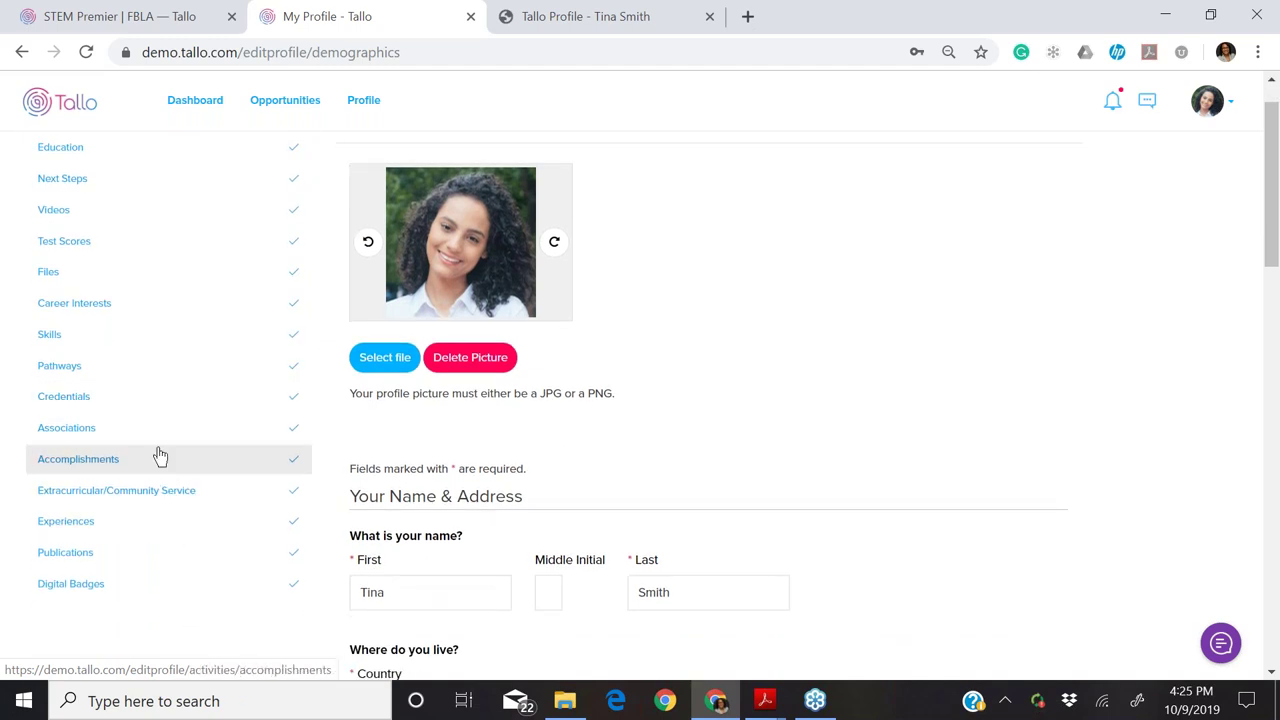
left_click(158, 441)
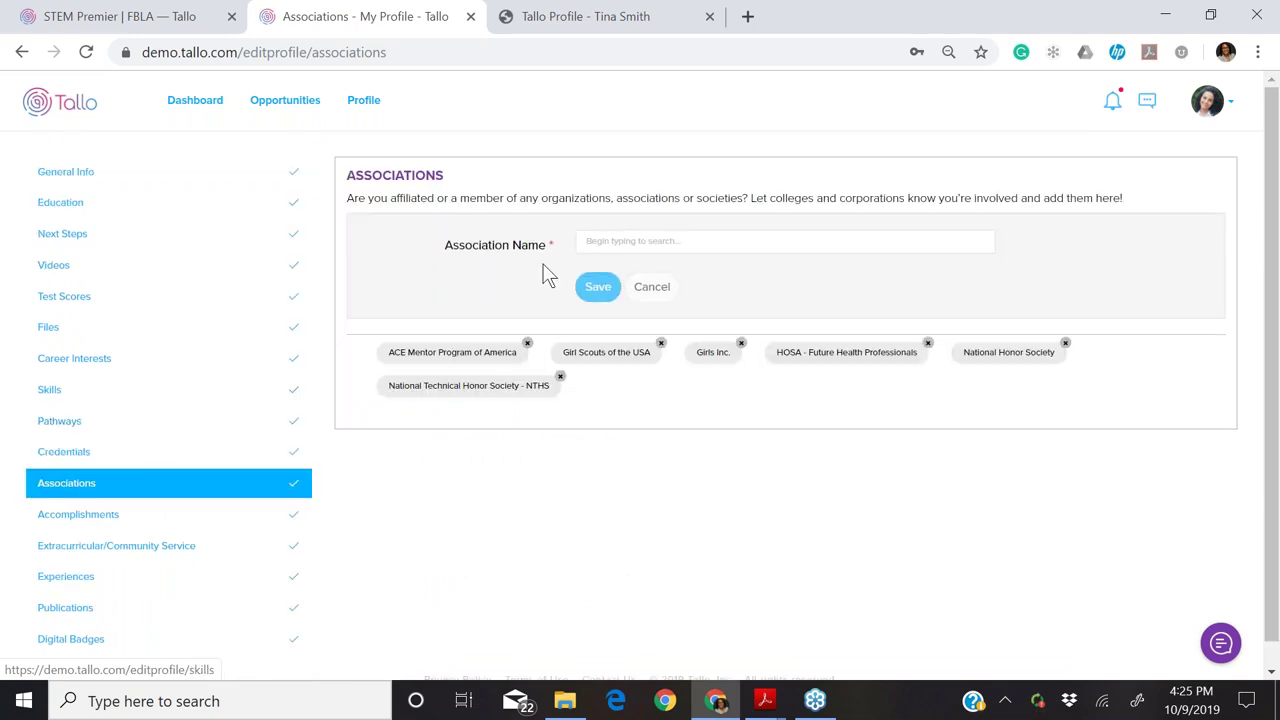
left_click(601, 243)
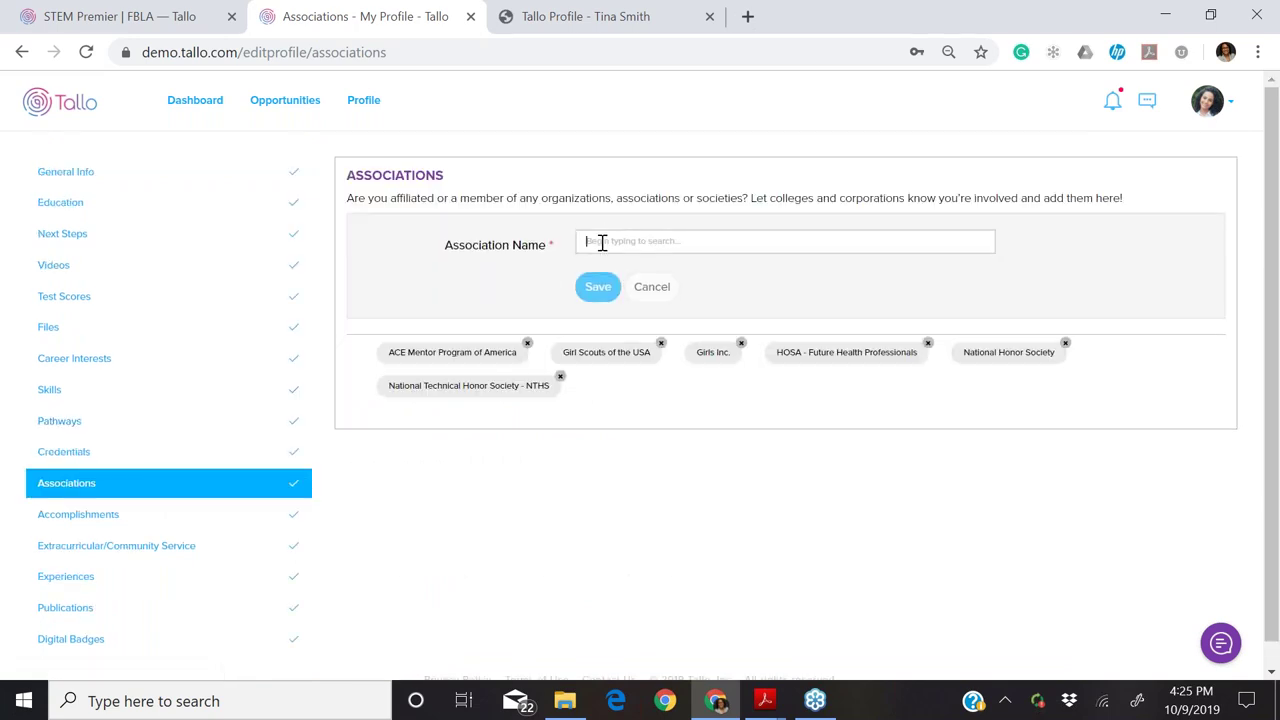
- Return to the dashboard and browse the Tools card forward from ACT Profile to Codecademy
left_click(210, 111)
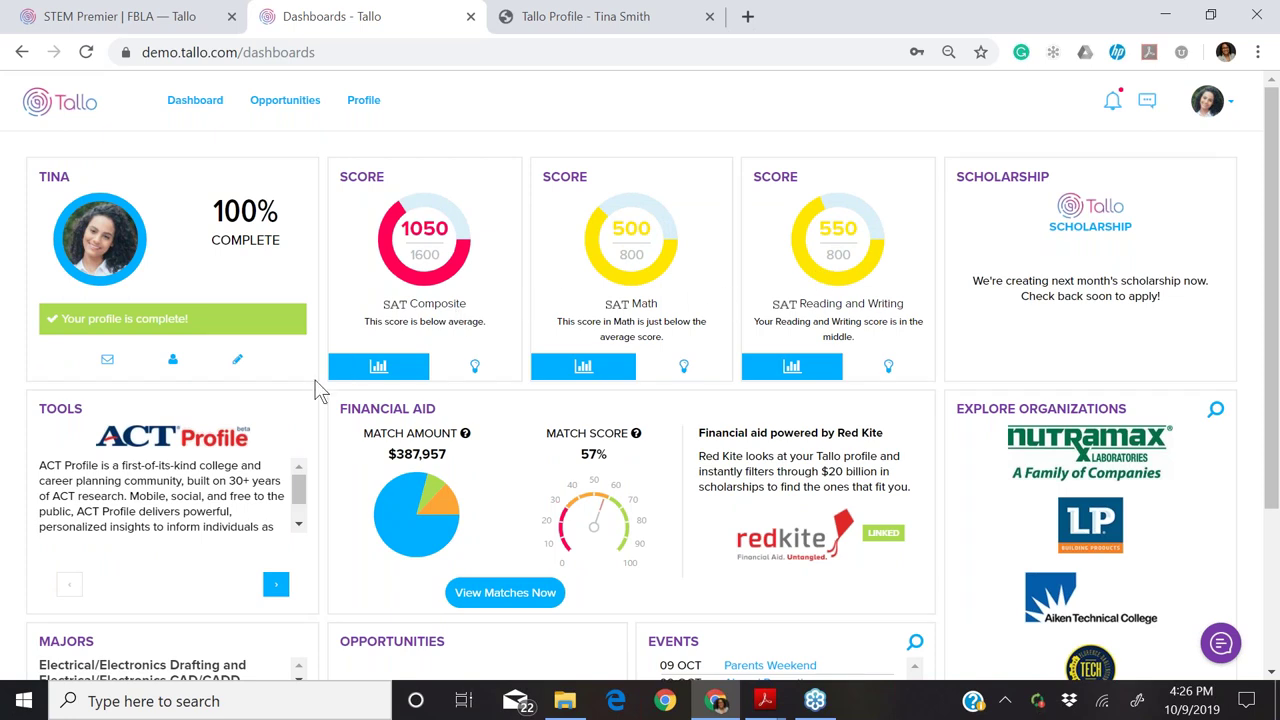
scroll(318, 390, "down", 1)
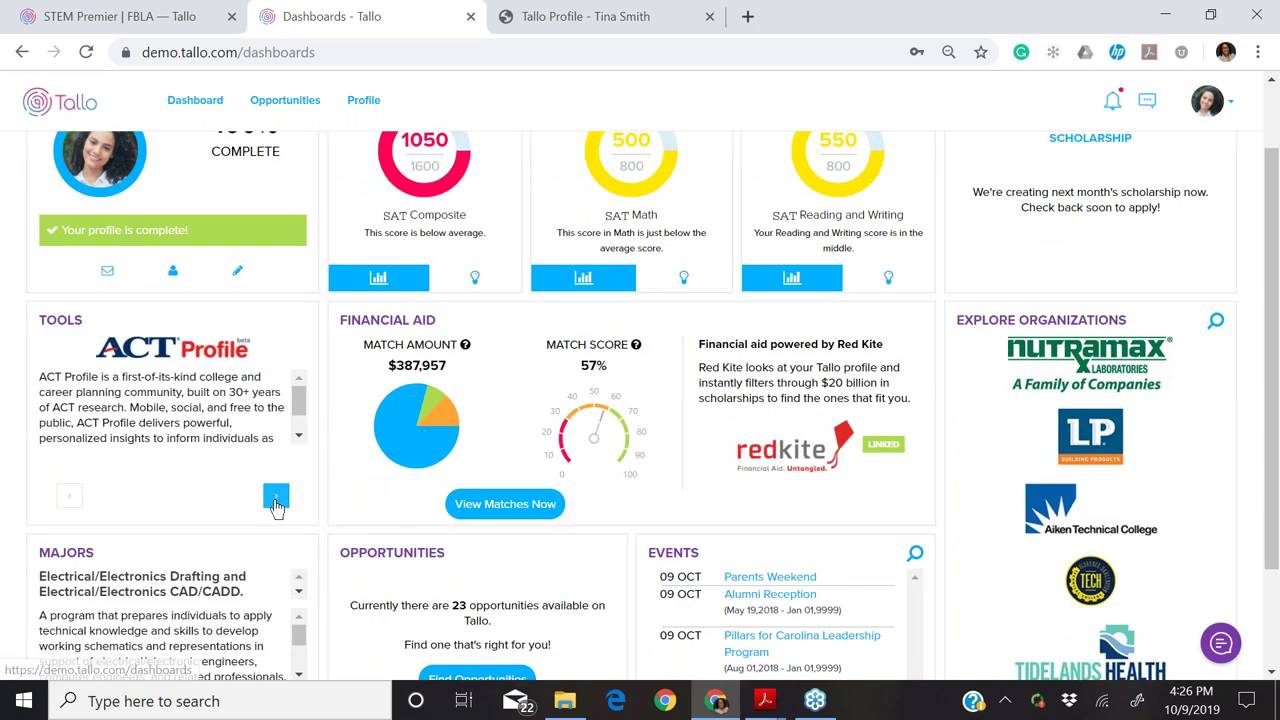
left_click(276, 500)
left_click(276, 500)
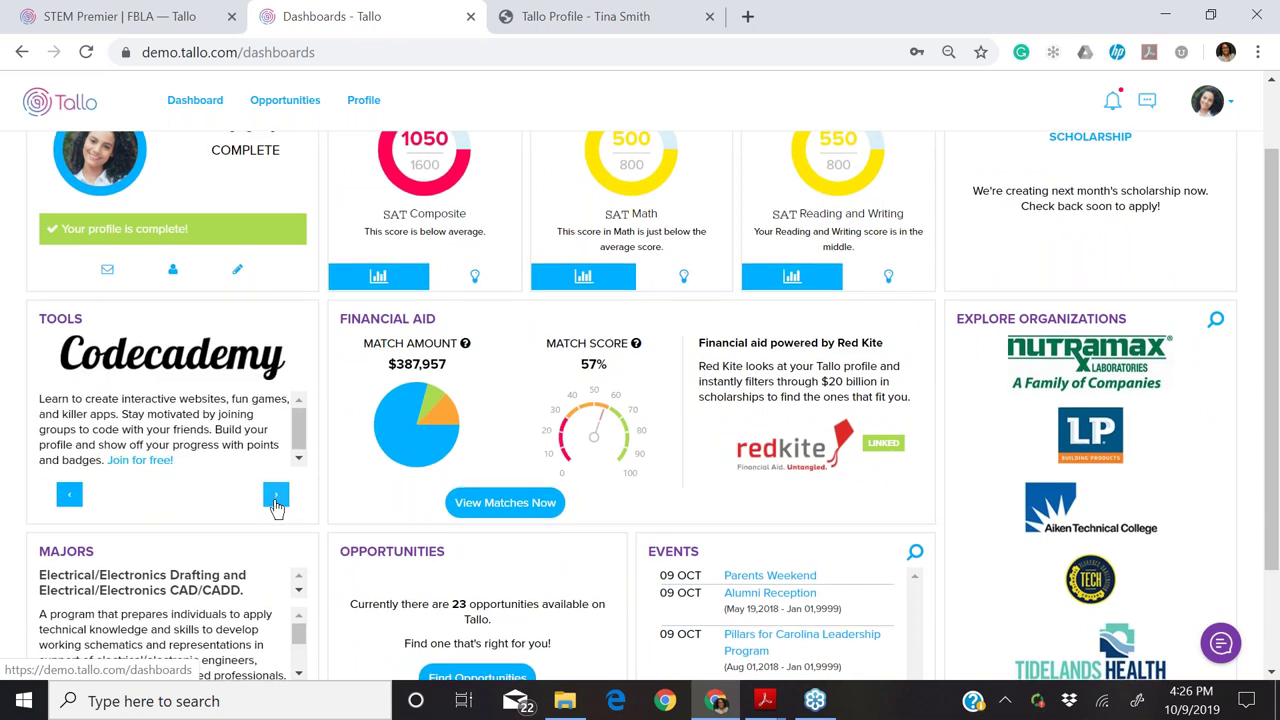
- Browse the suggested majors on the dashboard forward to Architectural Engineering Technology
scroll(276, 505, "down", 1)
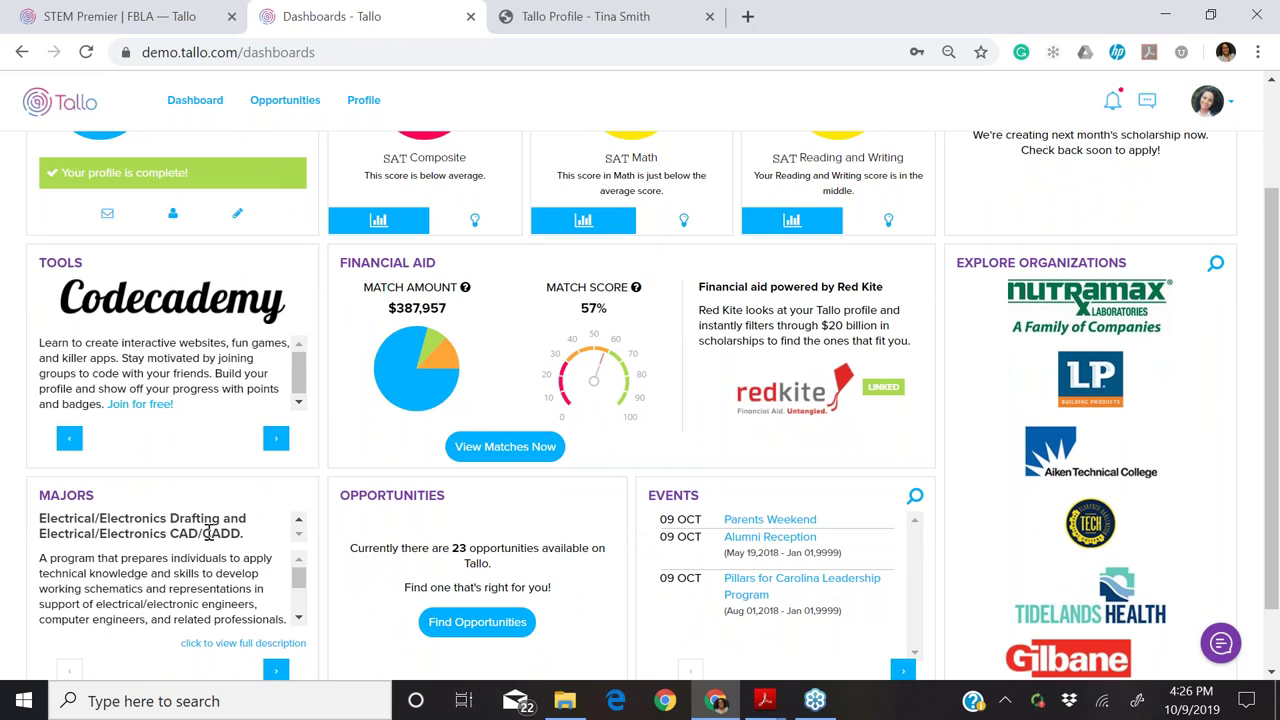
scroll(209, 533, "down", 1)
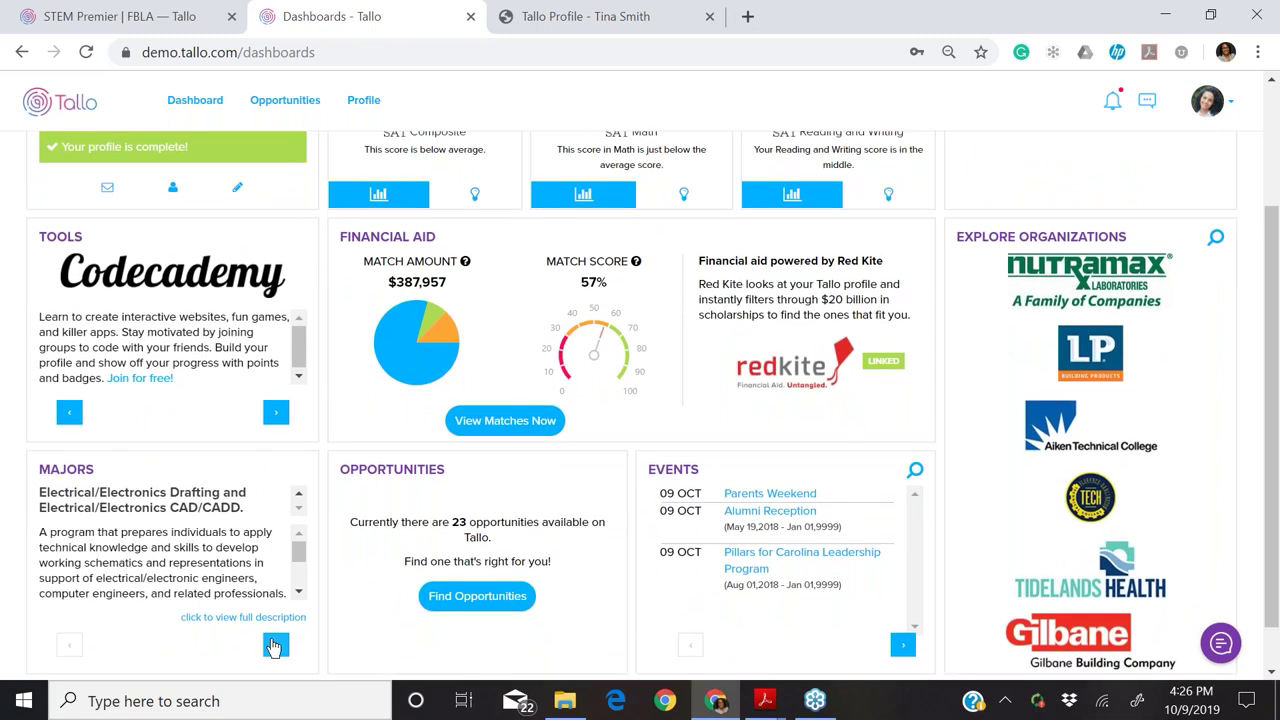
left_click(275, 645)
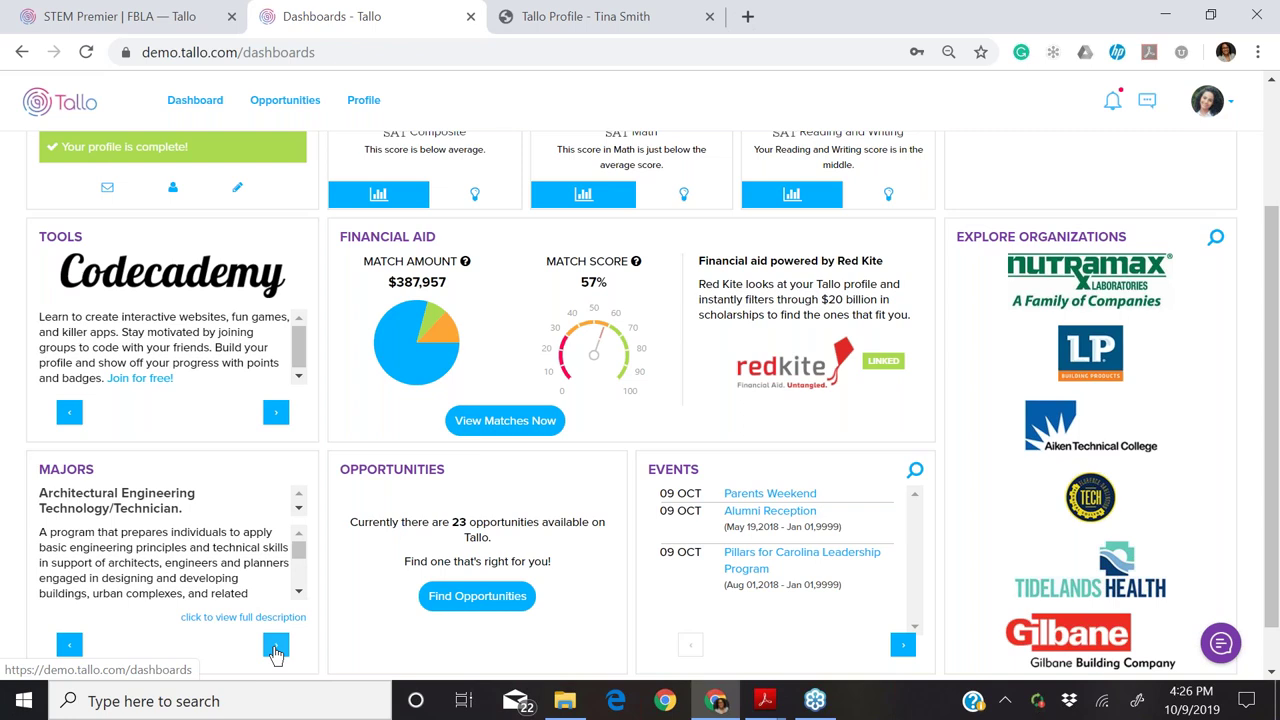
left_click(276, 647)
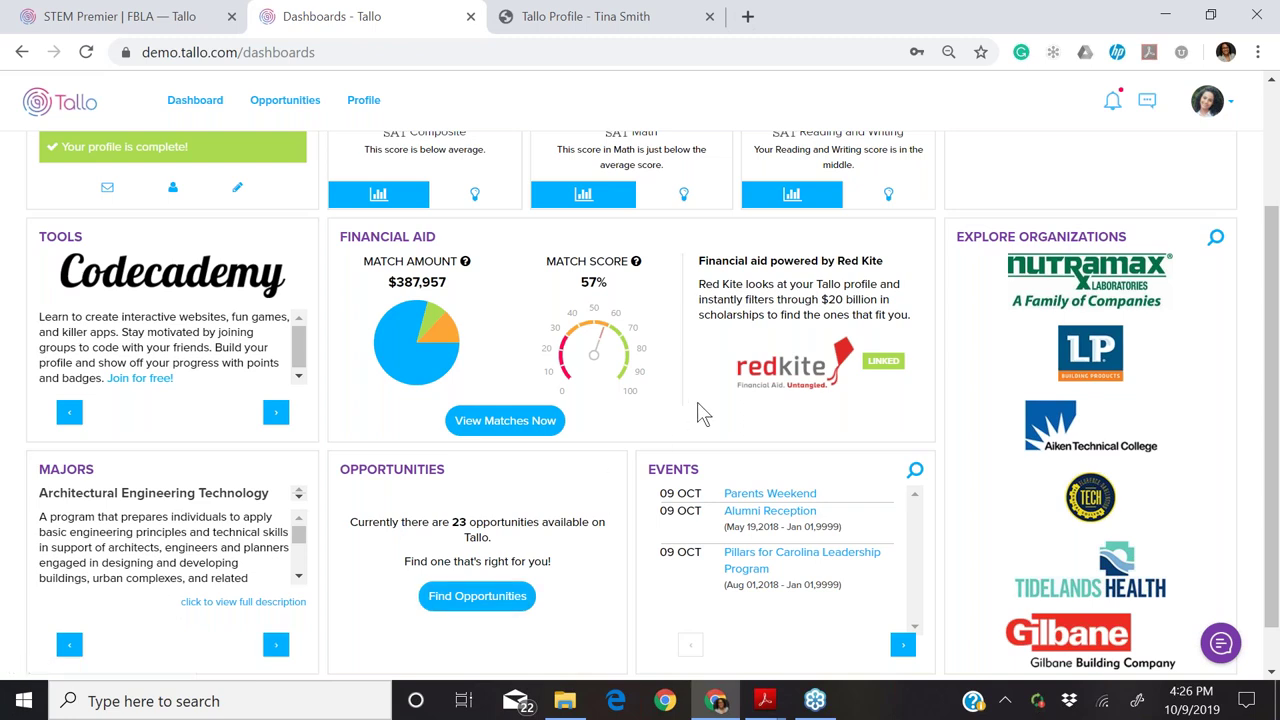
- Open the financial aid matches from the dashboard and view all matches on the Red Kite site
scroll(703, 413, "up", 2)
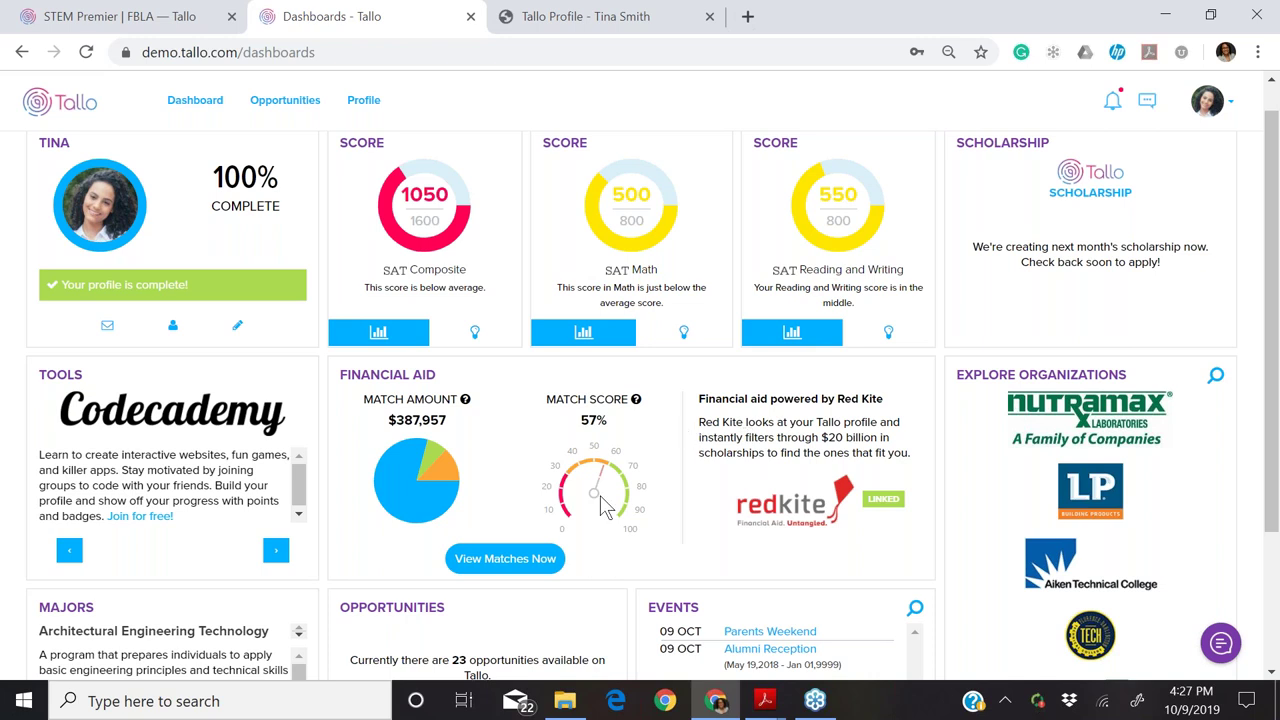
left_click(548, 563)
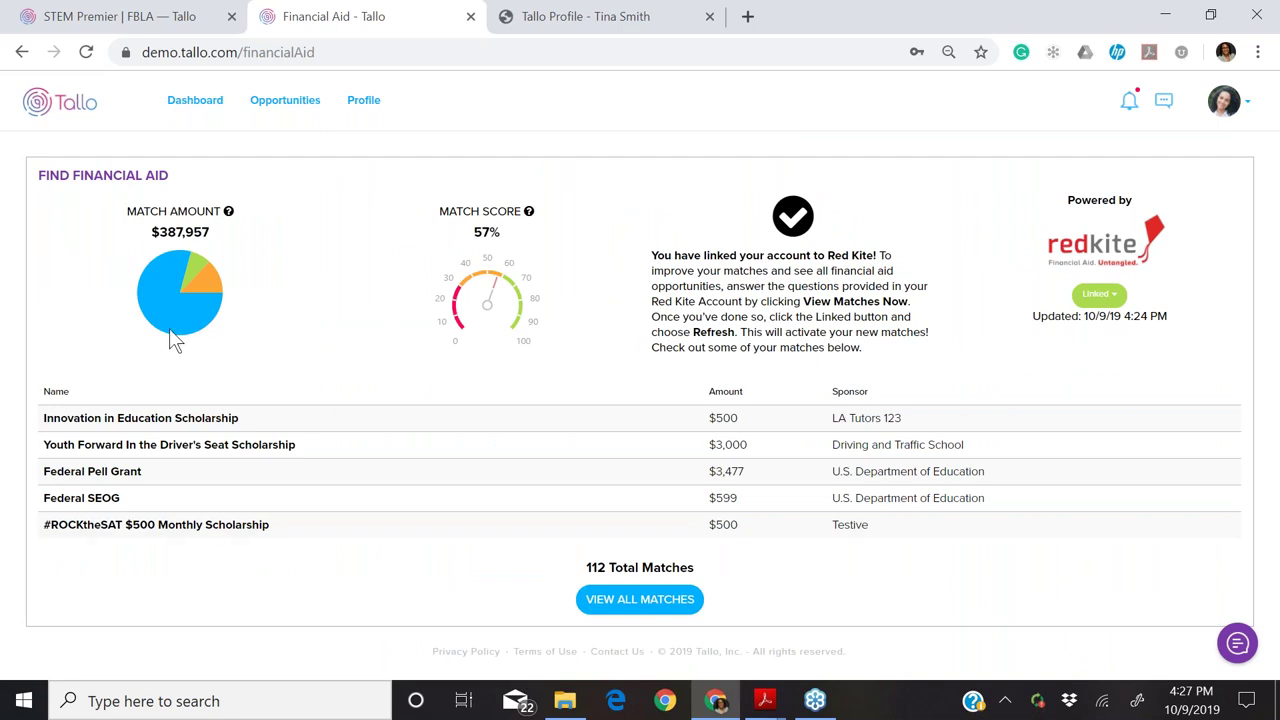
mouse_move(172, 301)
left_click(691, 603)
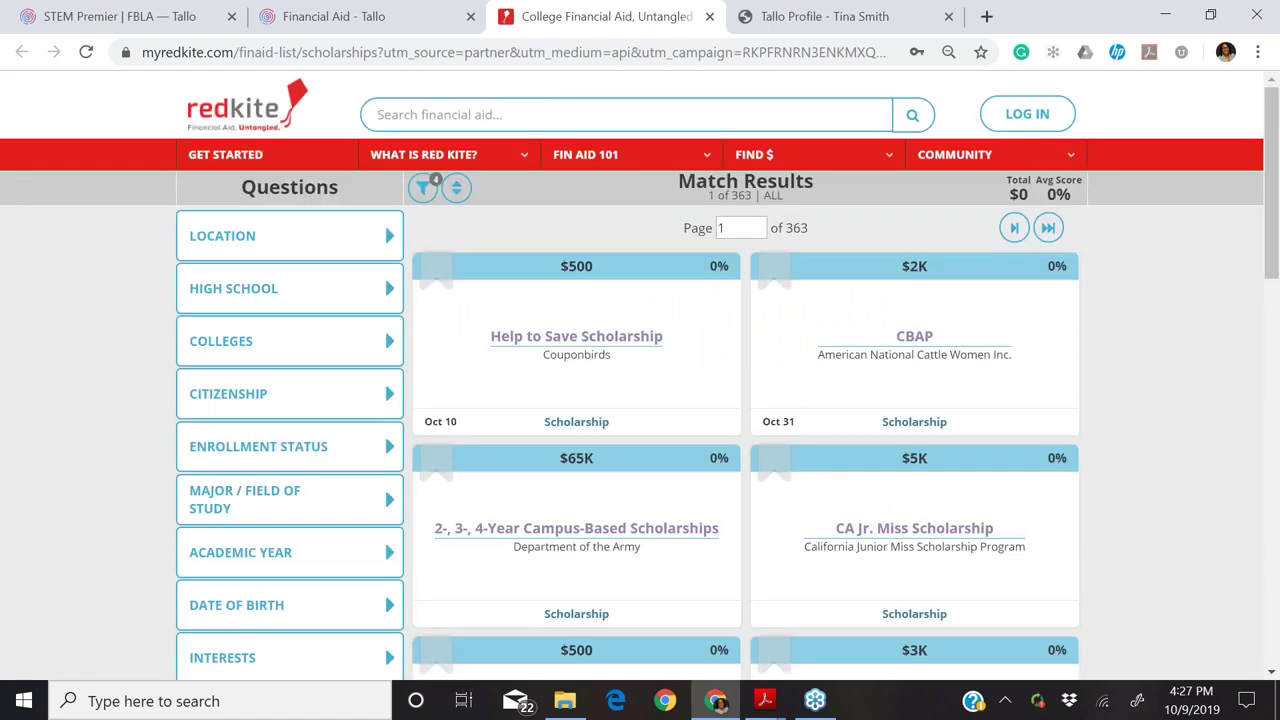
- View the options Red Kite offers under Fin Aid 101 and Find $
left_click(666, 162)
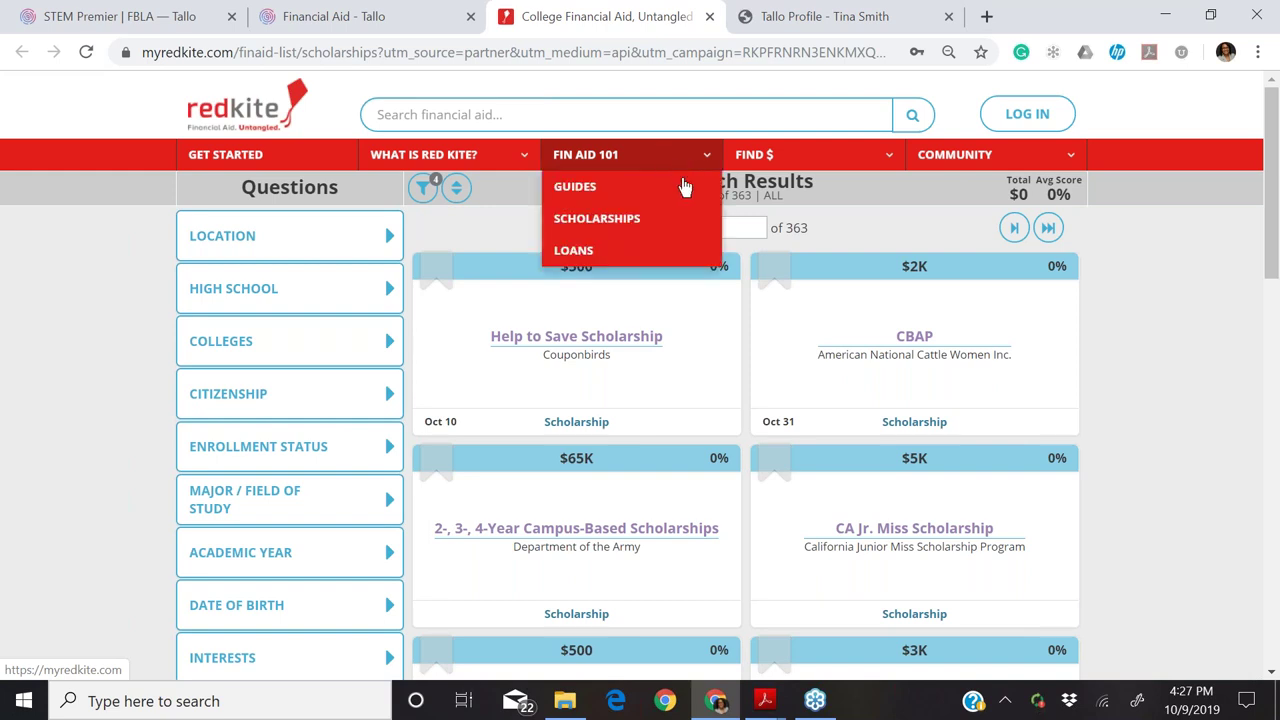
left_click(796, 154)
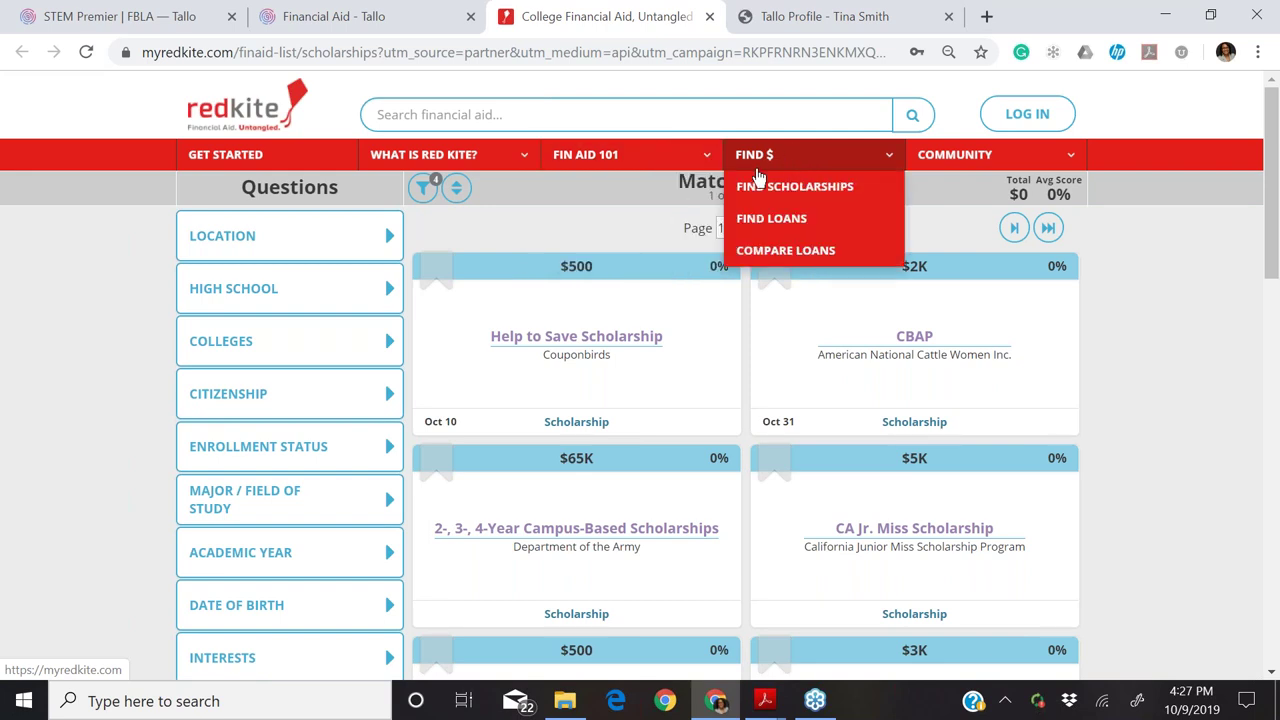
left_click(551, 228)
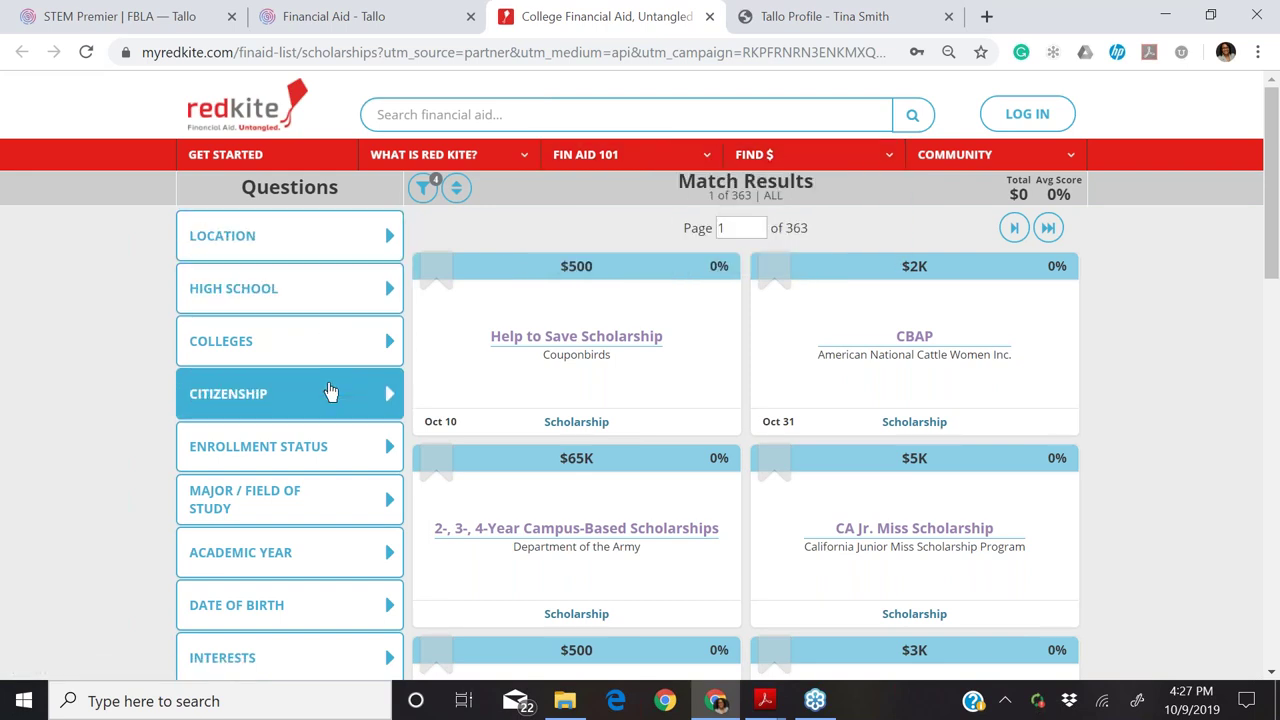
- Look through Red Kite's matching question categories, from Location down to Disabilities and Employment / Volunteering
scroll(345, 527, "down", 1)
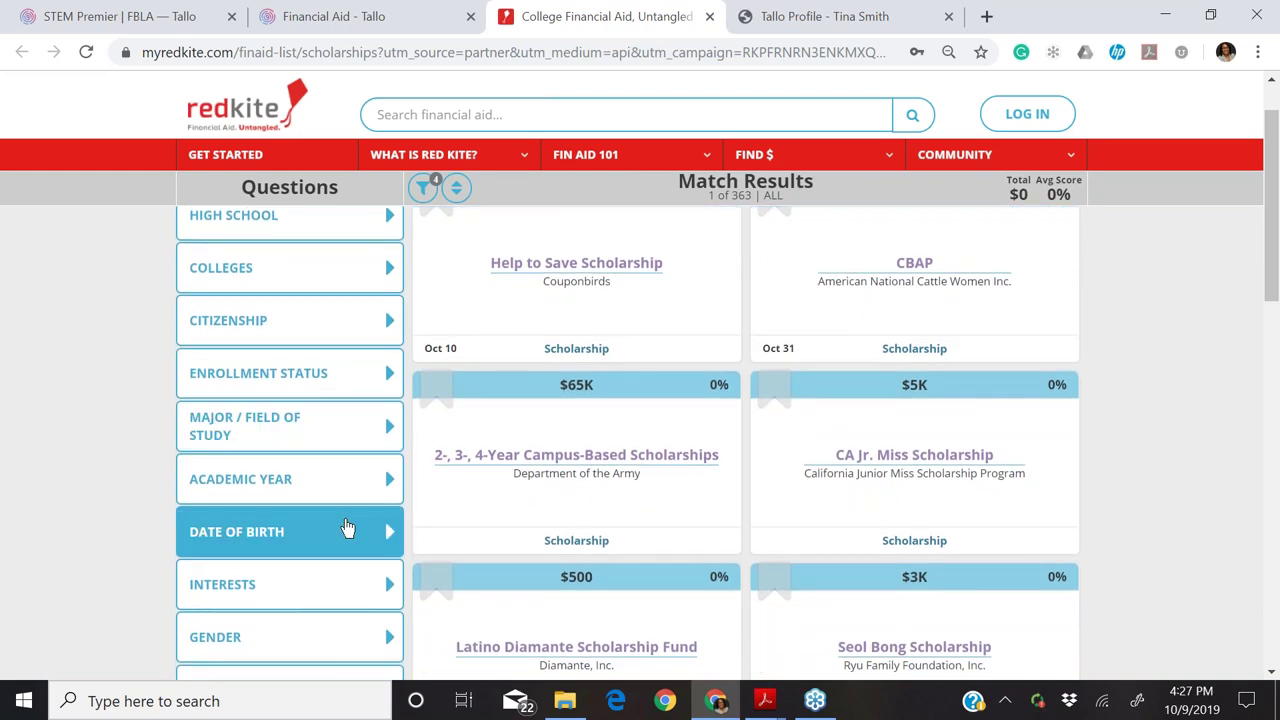
scroll(345, 527, "down", 2)
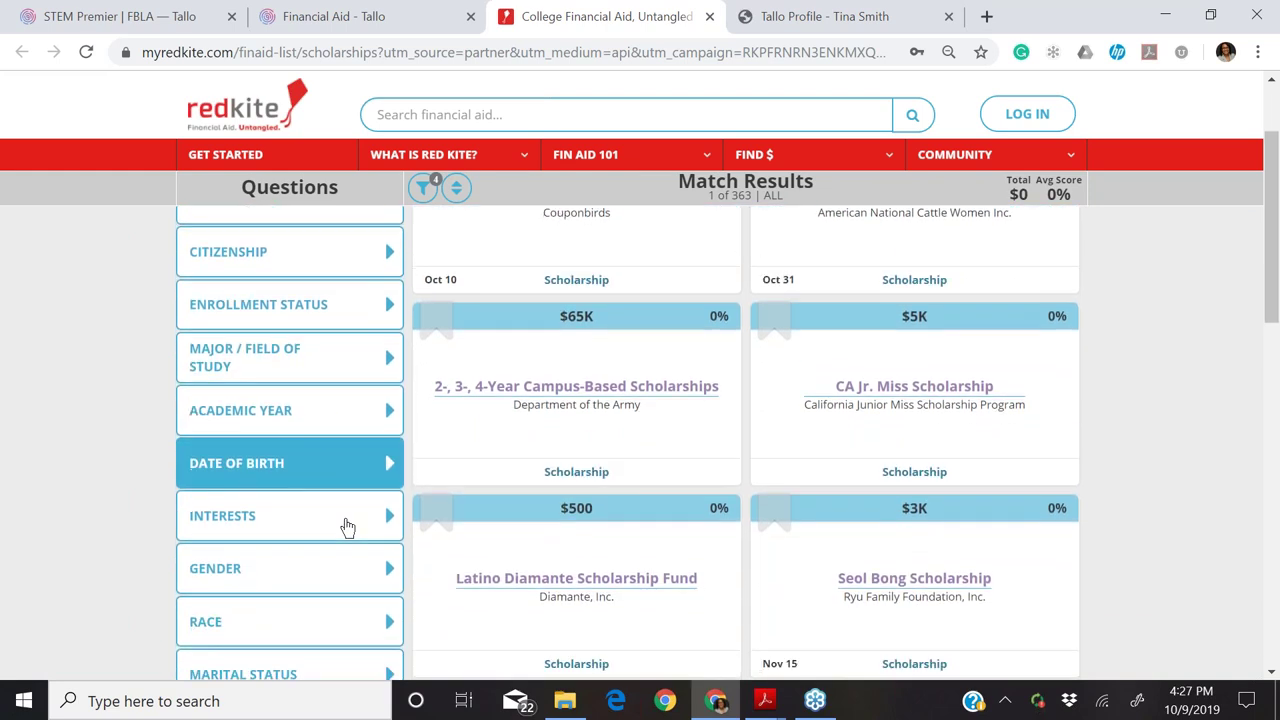
scroll(345, 527, "down", 1)
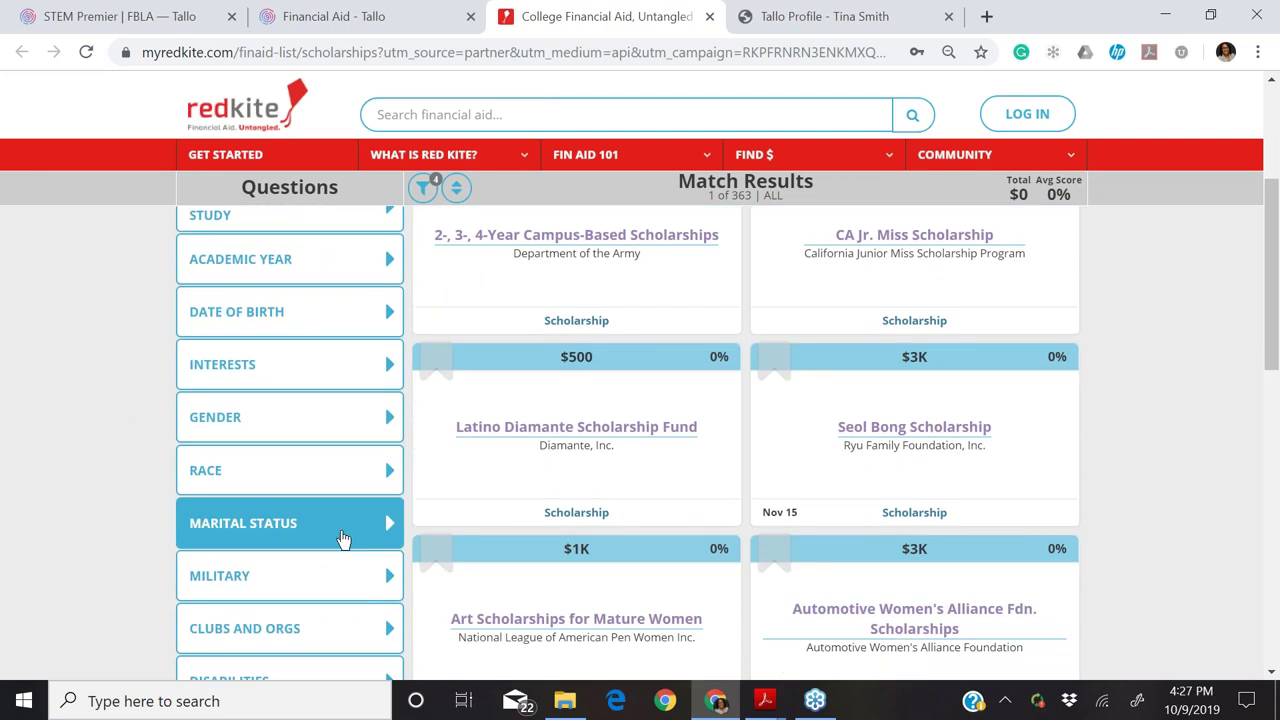
scroll(331, 584, "down", 1)
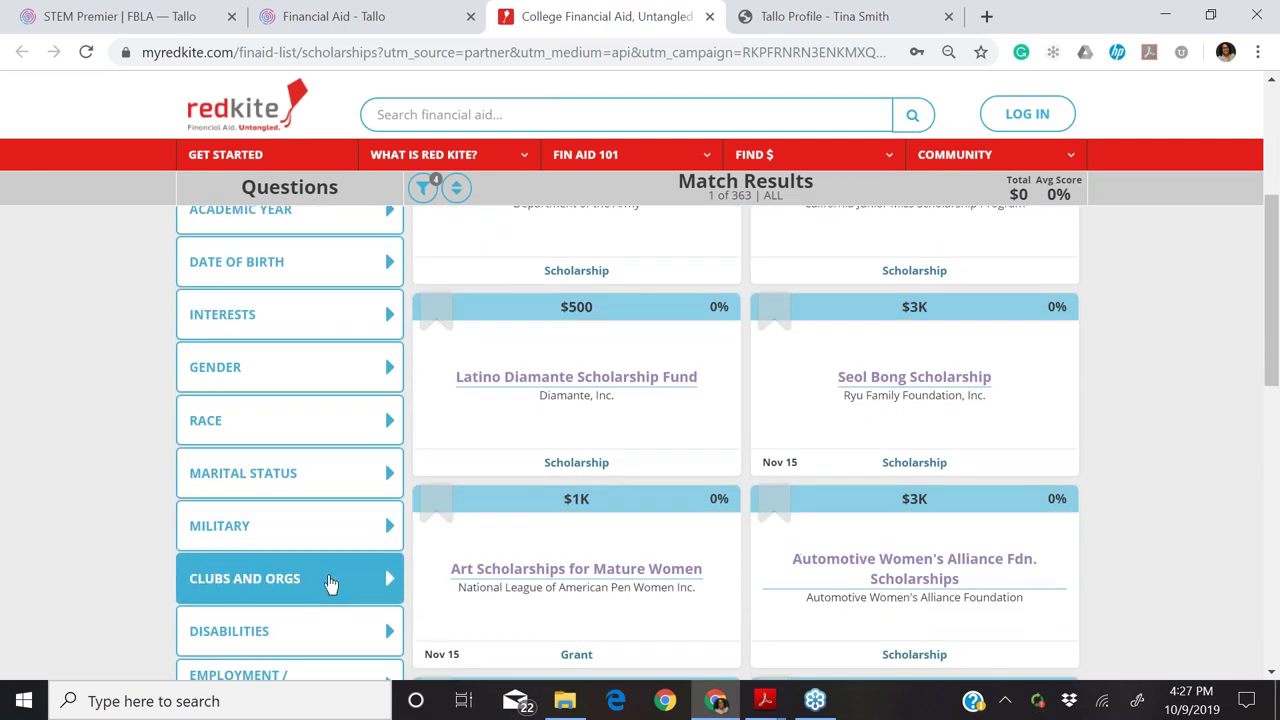
scroll(330, 585, "down", 1)
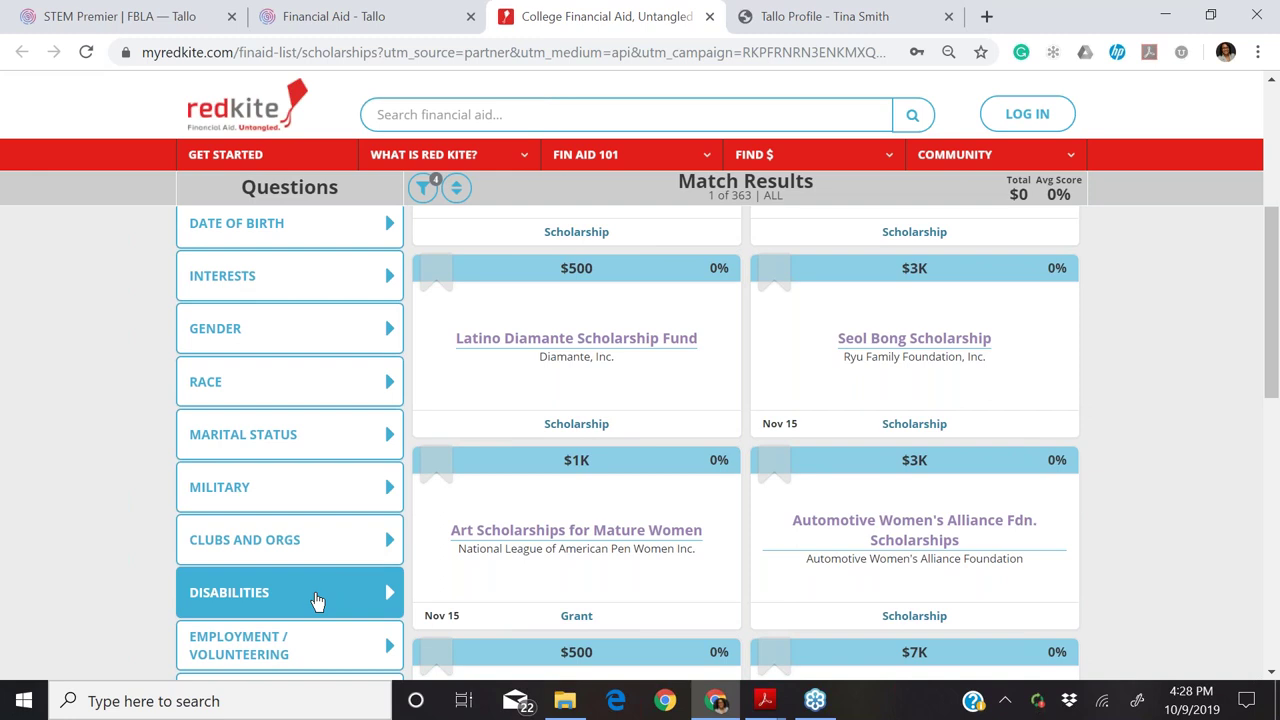
- Open the Seol Bong Scholarship details among the match results, and return to Tallo's financial aid page
scroll(748, 444, "up", 2)
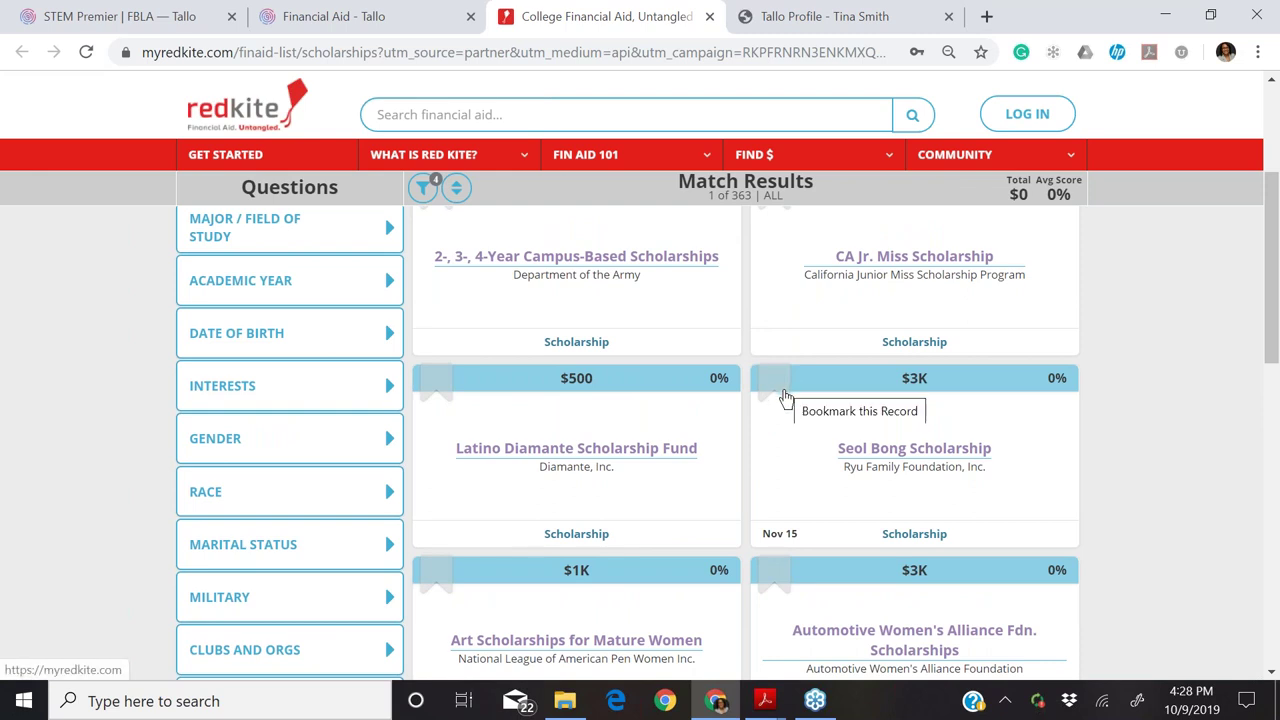
left_click(845, 452)
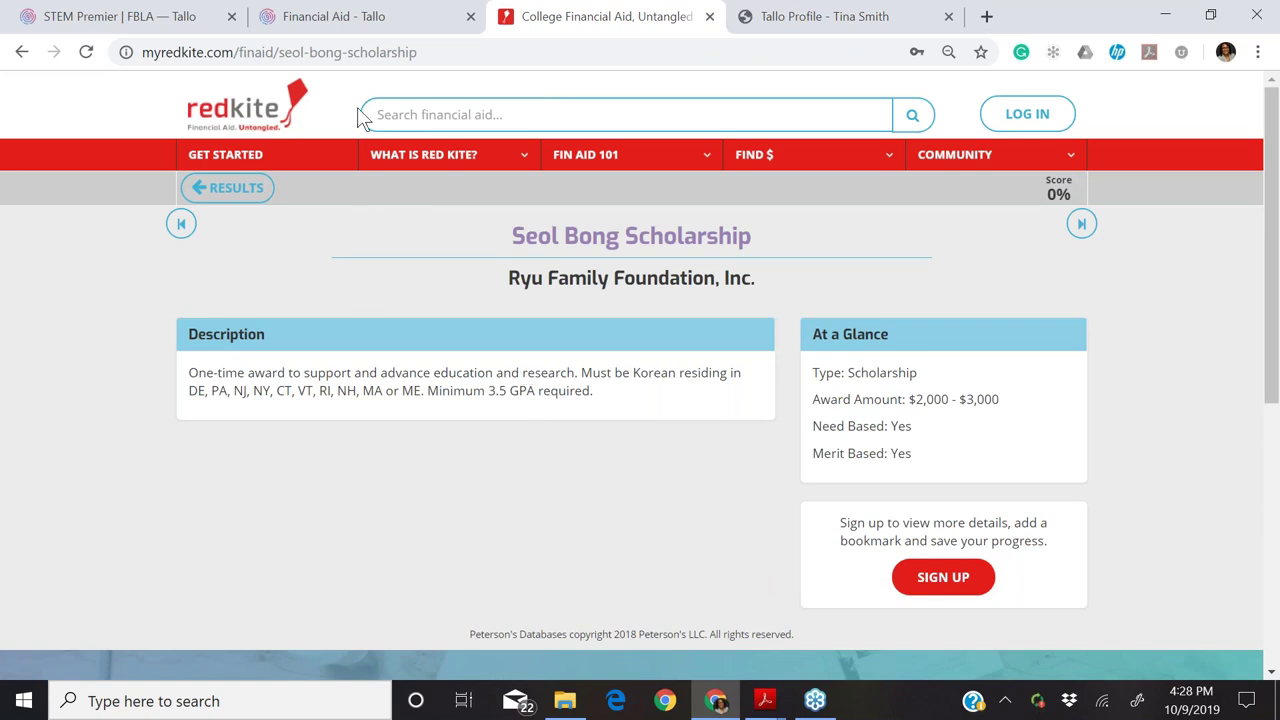
left_click(378, 28)
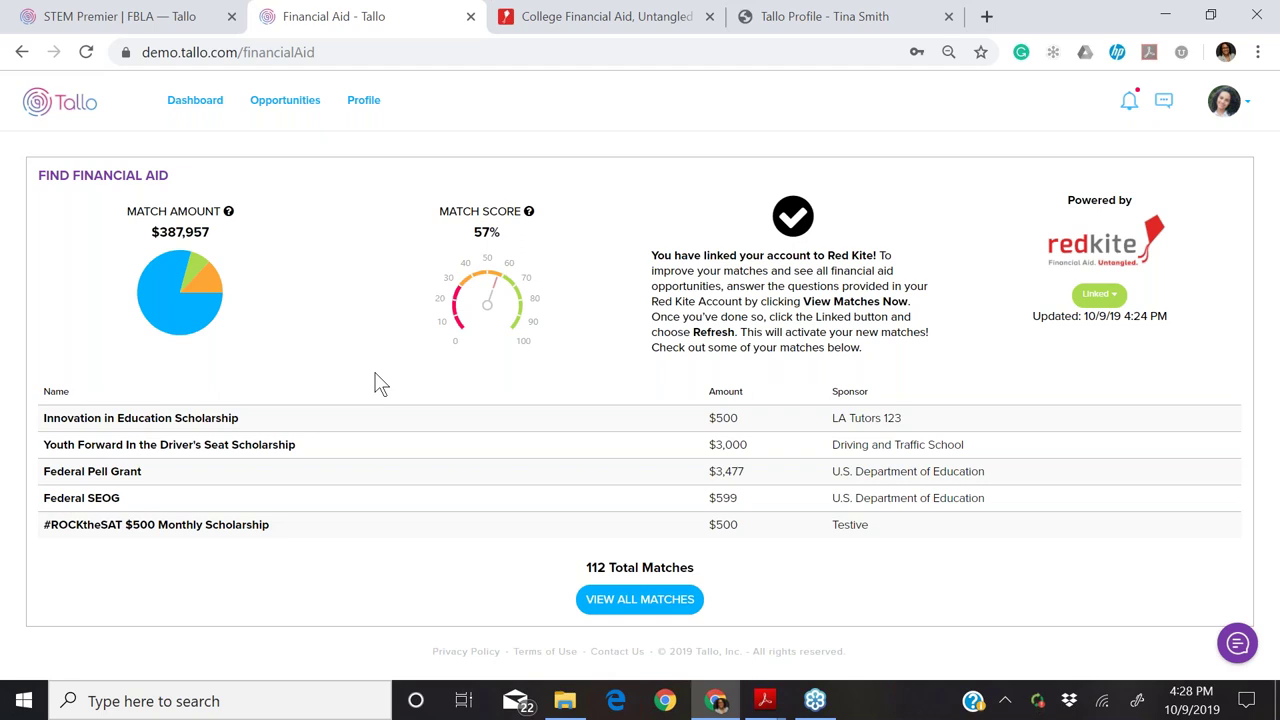
- From the dashboard's Explore Organizations card, open the BMW Scholars Program profile, read its description, and return to the dashboard
left_click(220, 110)
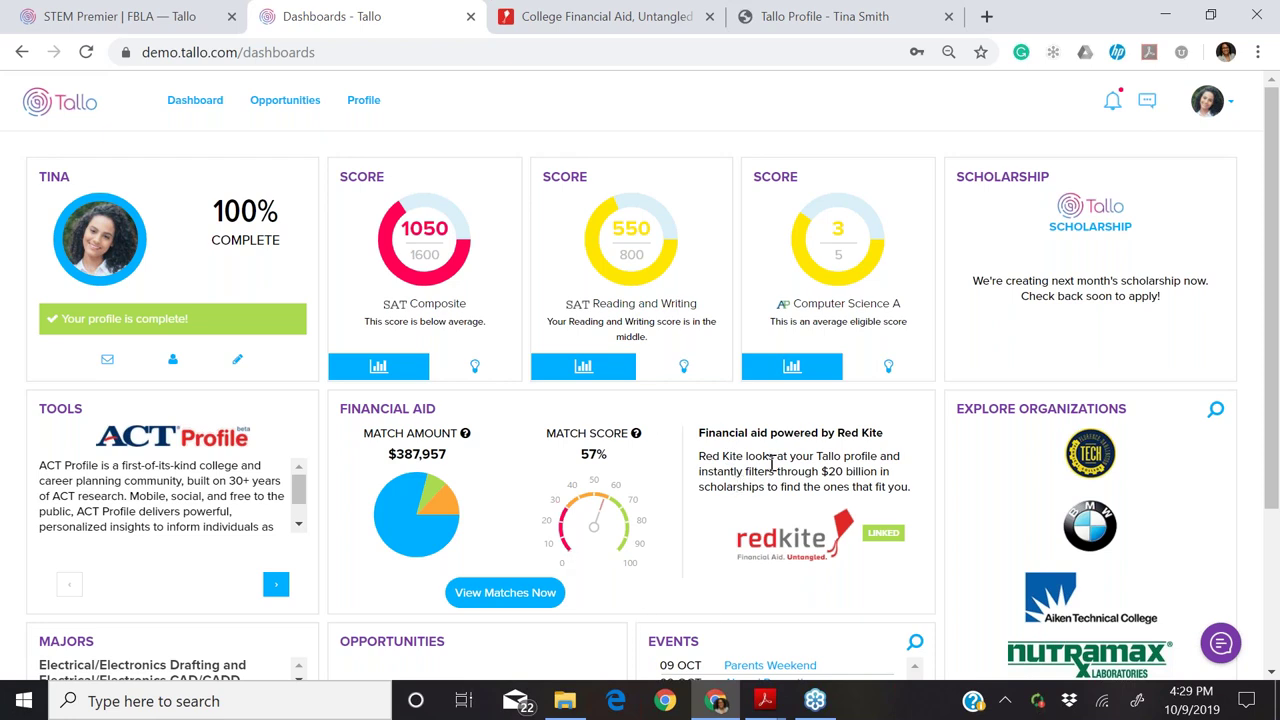
scroll(775, 486, "down", 2)
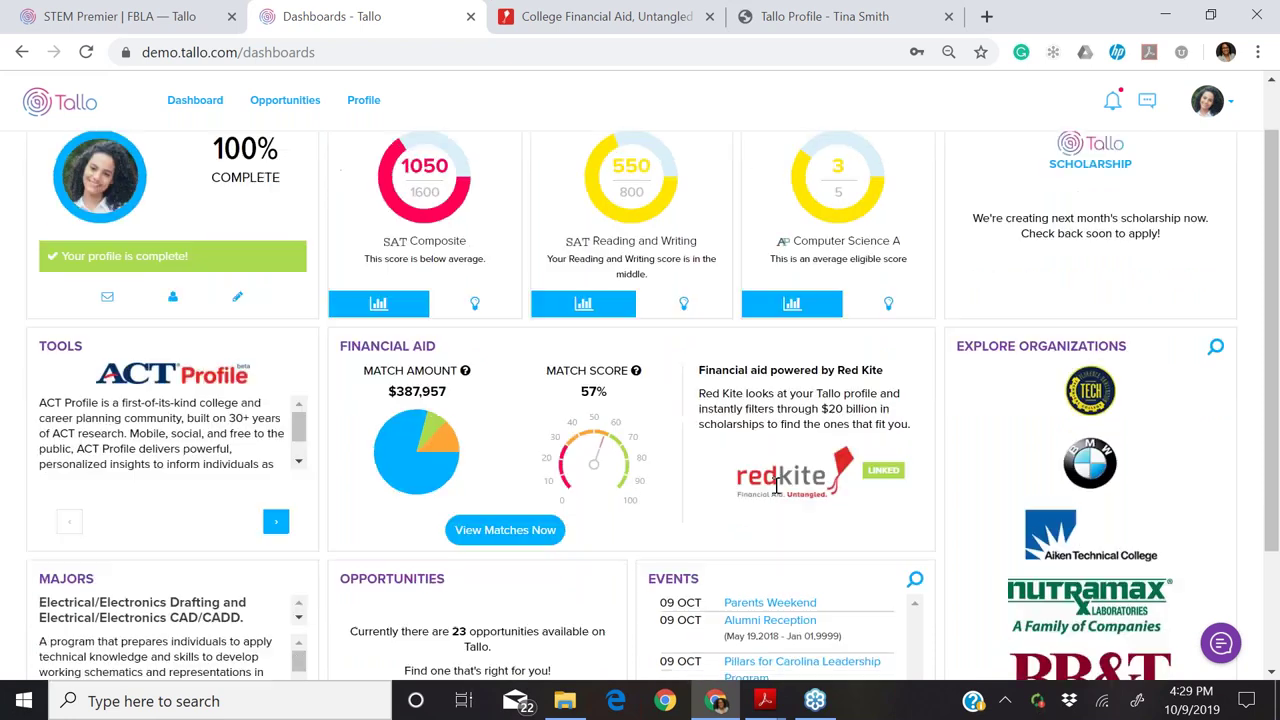
scroll(1105, 497, "down", 2)
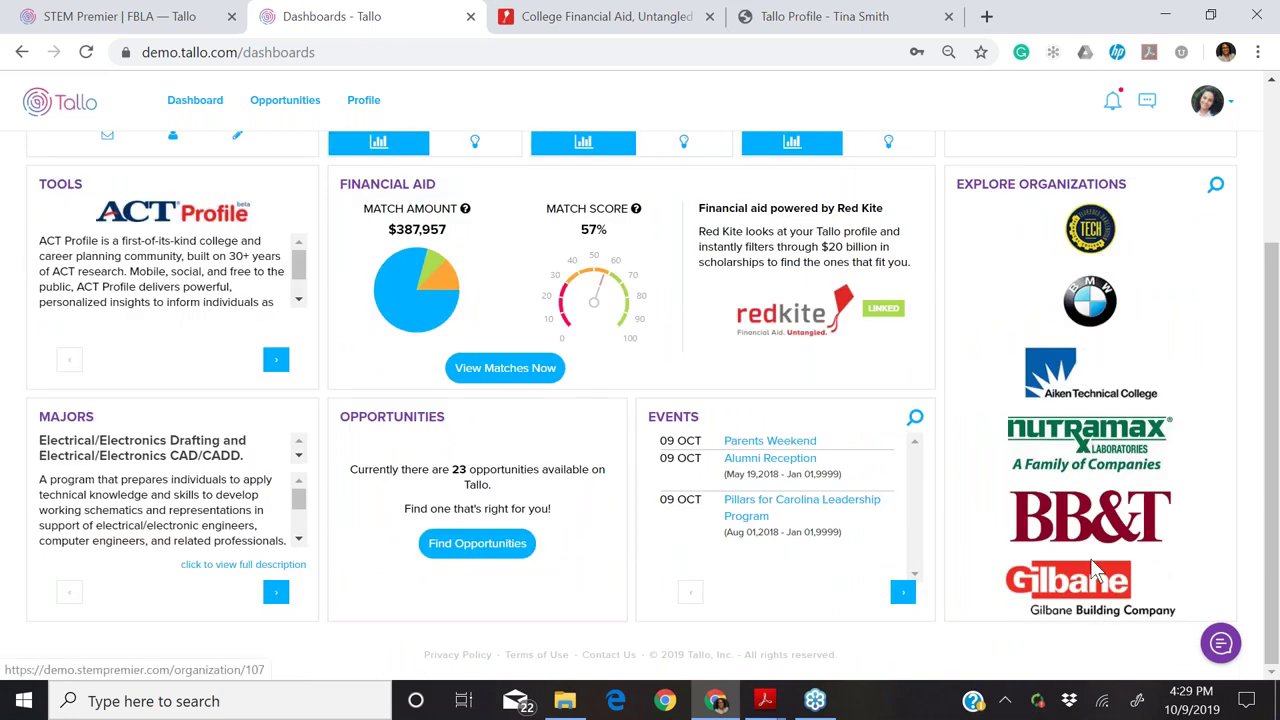
left_click(1097, 298)
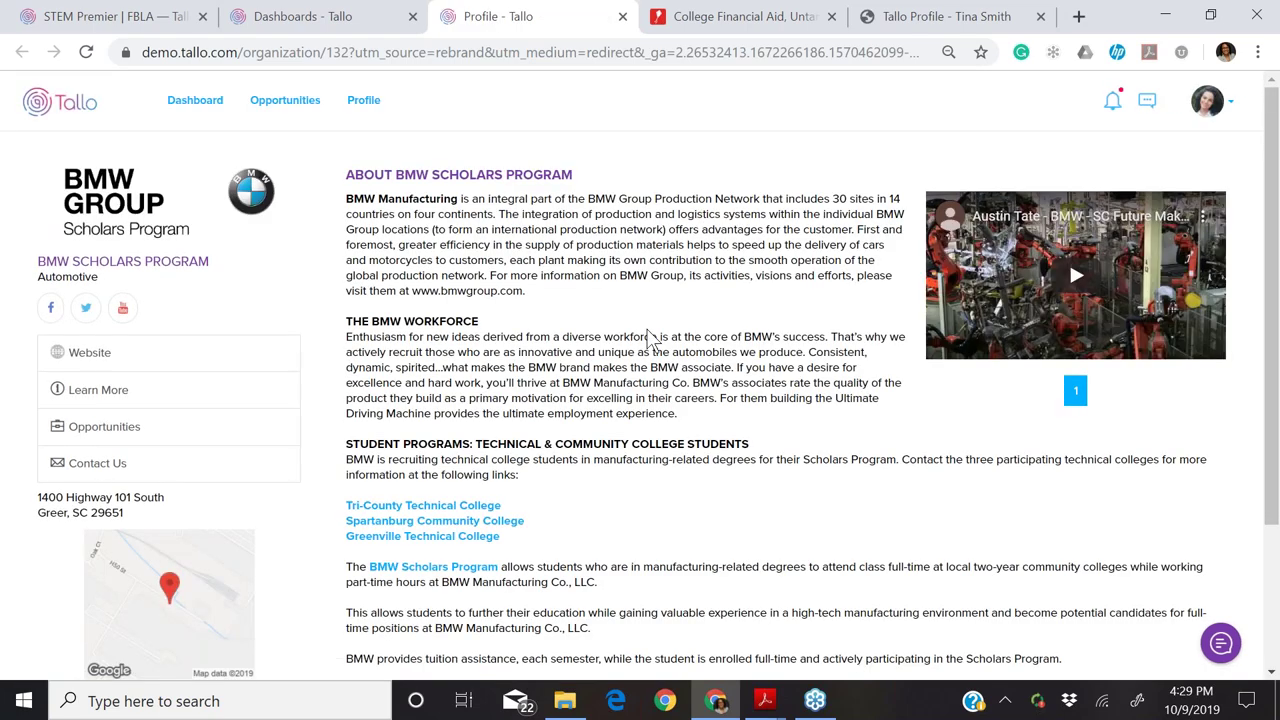
scroll(651, 337, "down", 1)
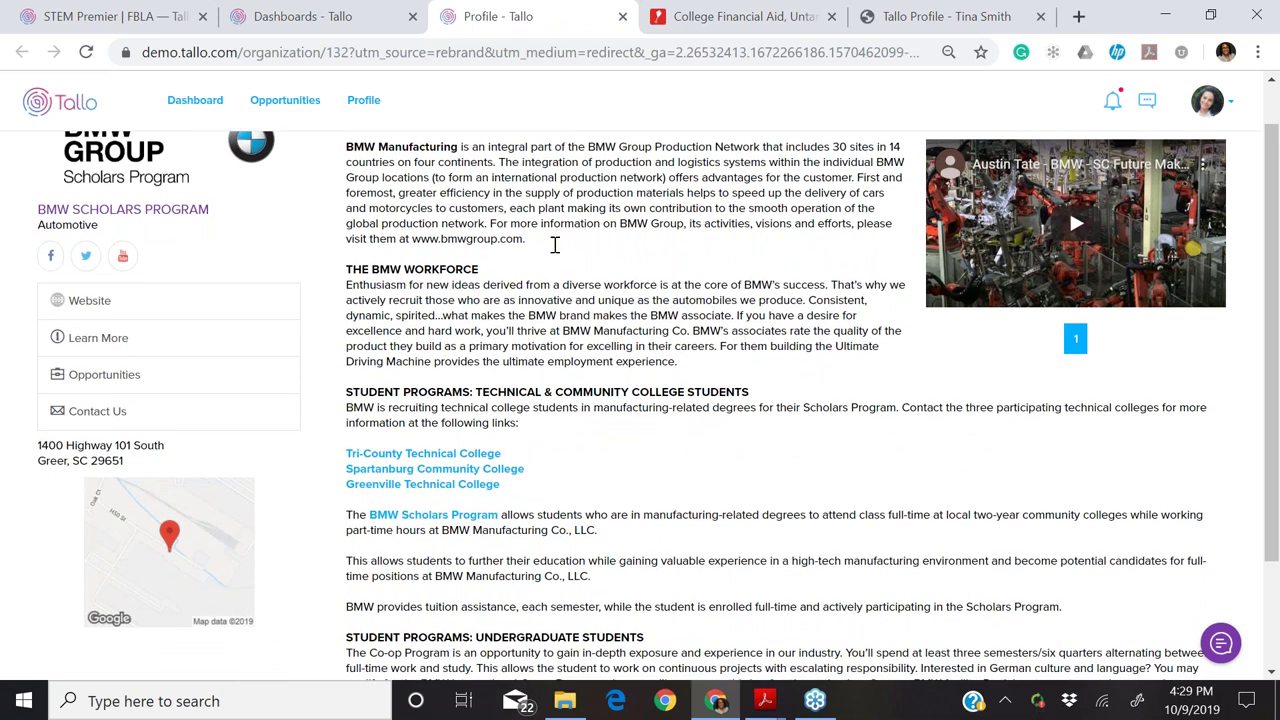
left_click(328, 16)
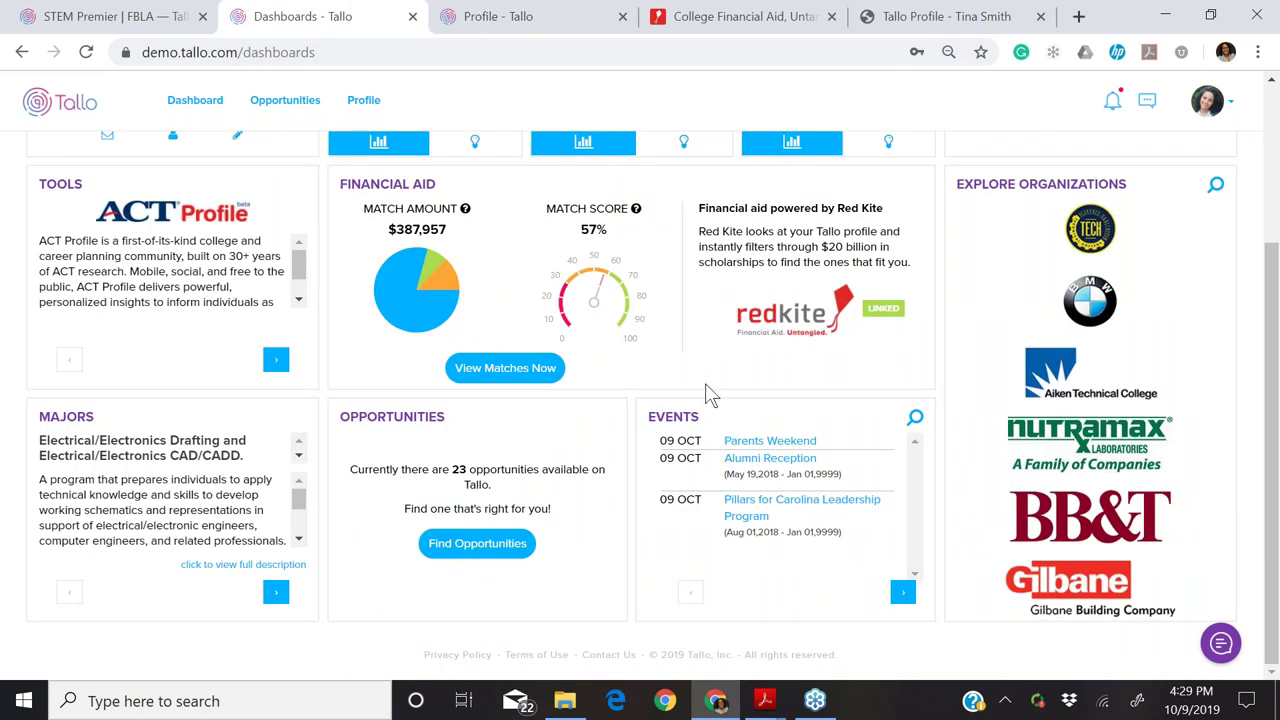
- Browse the dashboard's Events card forward to the $1,000 Teton Adventure Scholarship and look over the Opportunities card
left_click(903, 593)
left_click(903, 593)
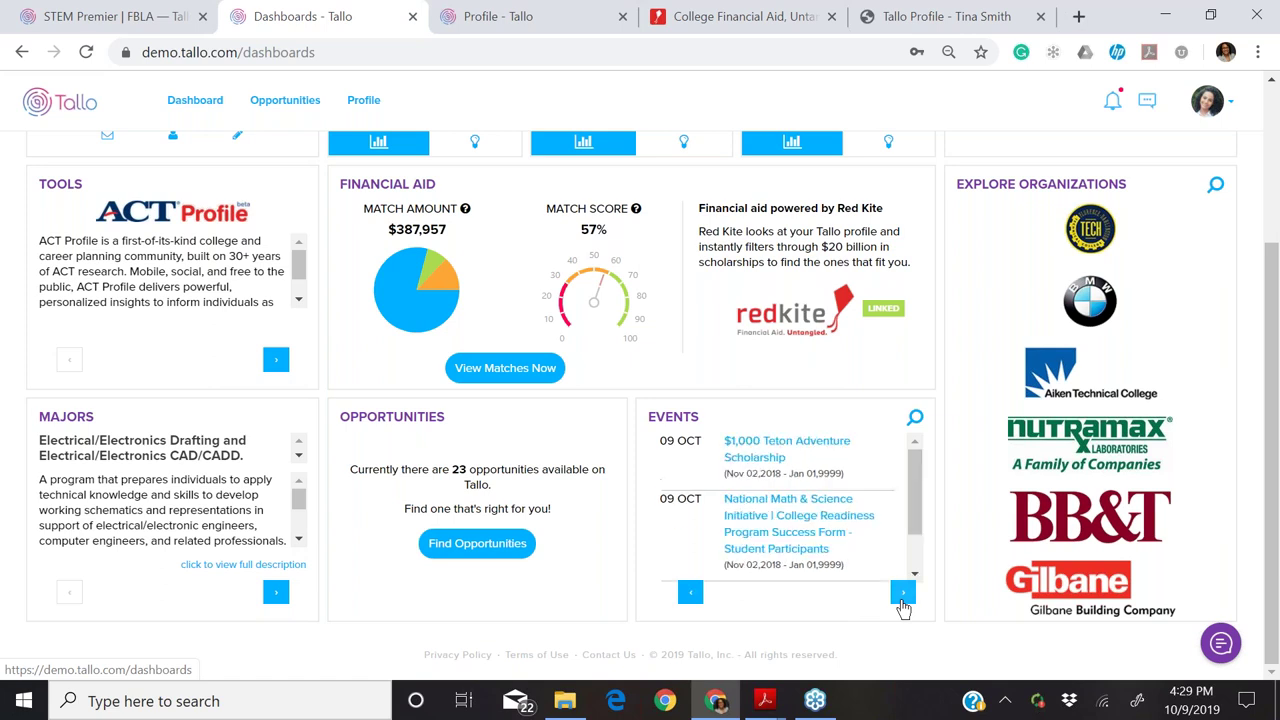
scroll(530, 565, "up", 1)
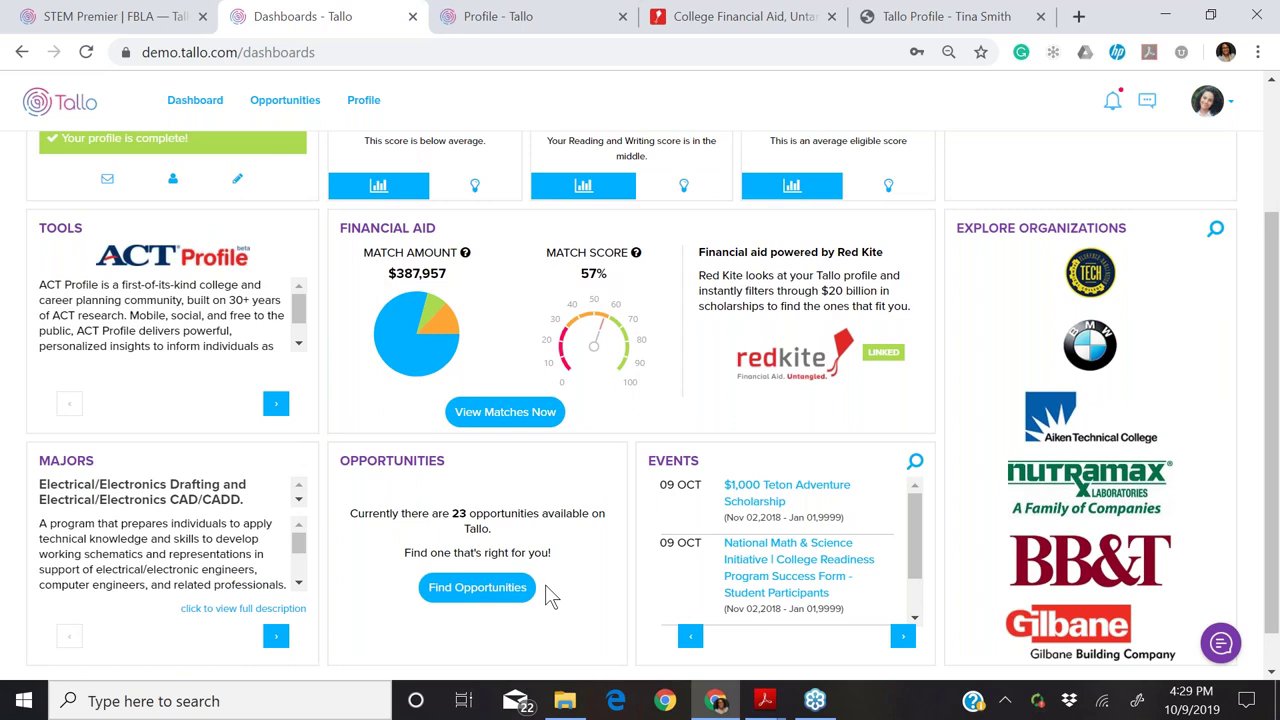
scroll(545, 590, "up", 1)
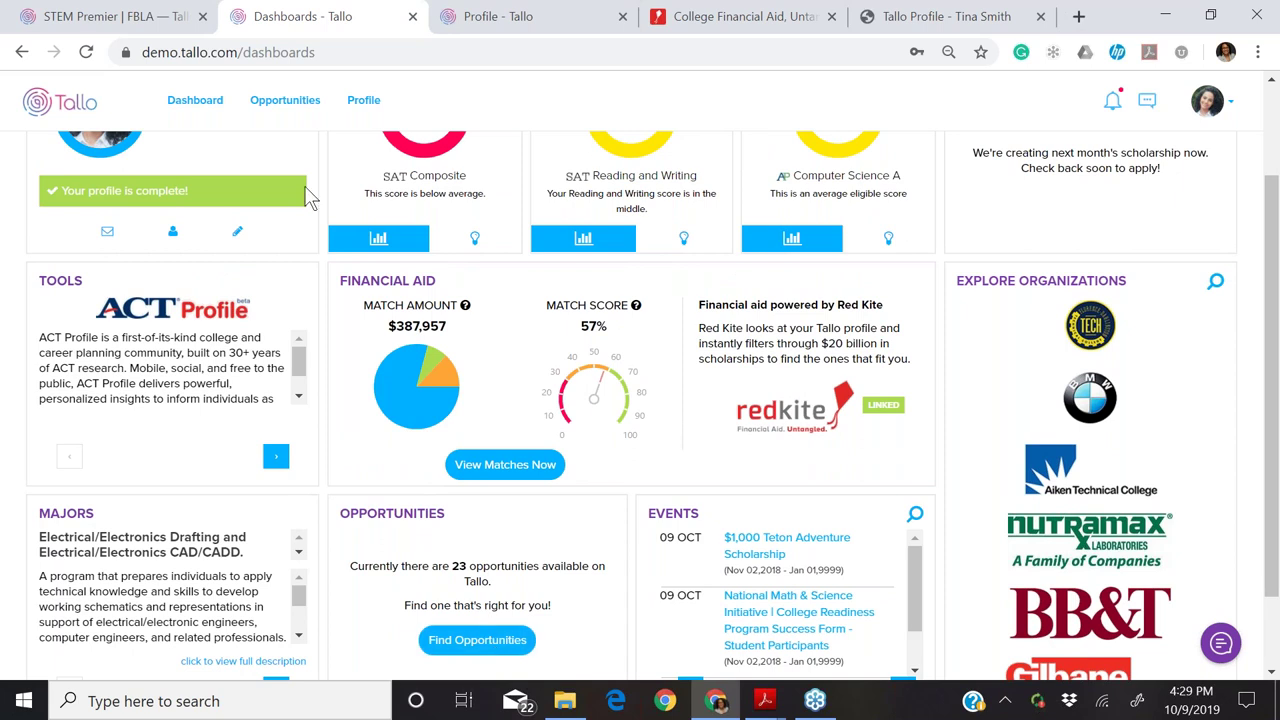
- Open the Find Opportunities search and view the opportunity types available for filtering
left_click(280, 111)
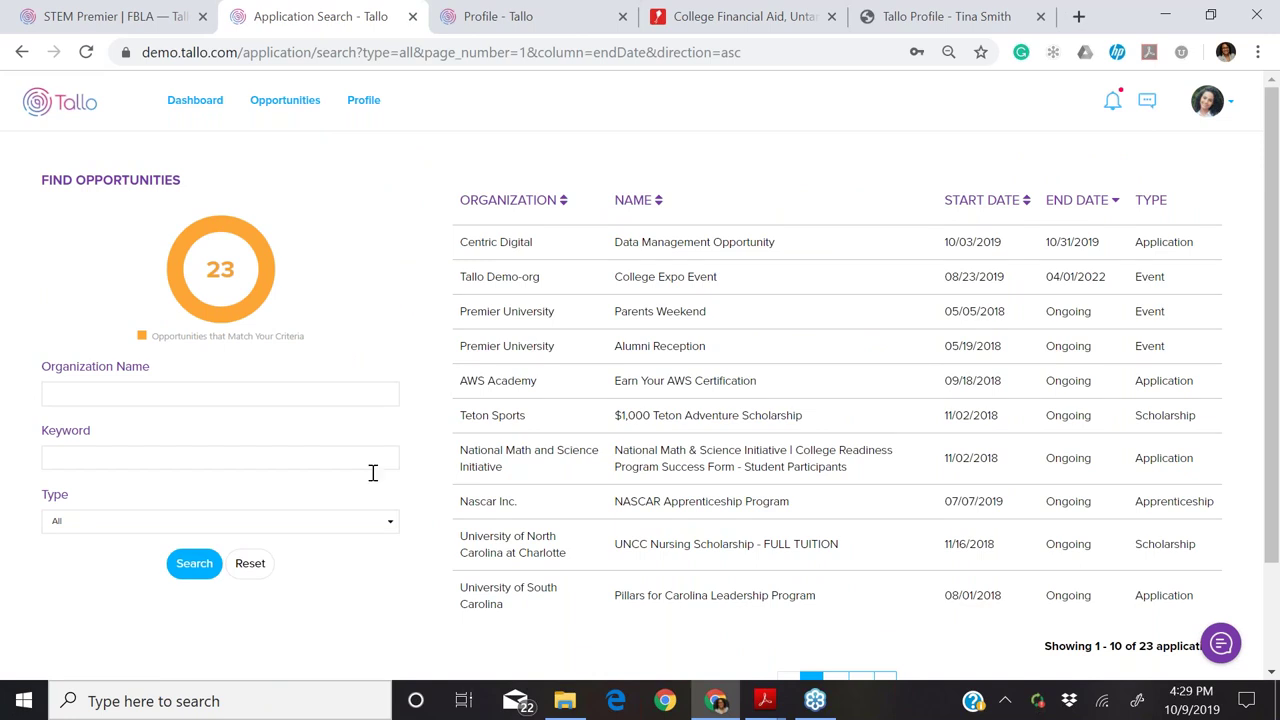
left_click(394, 532)
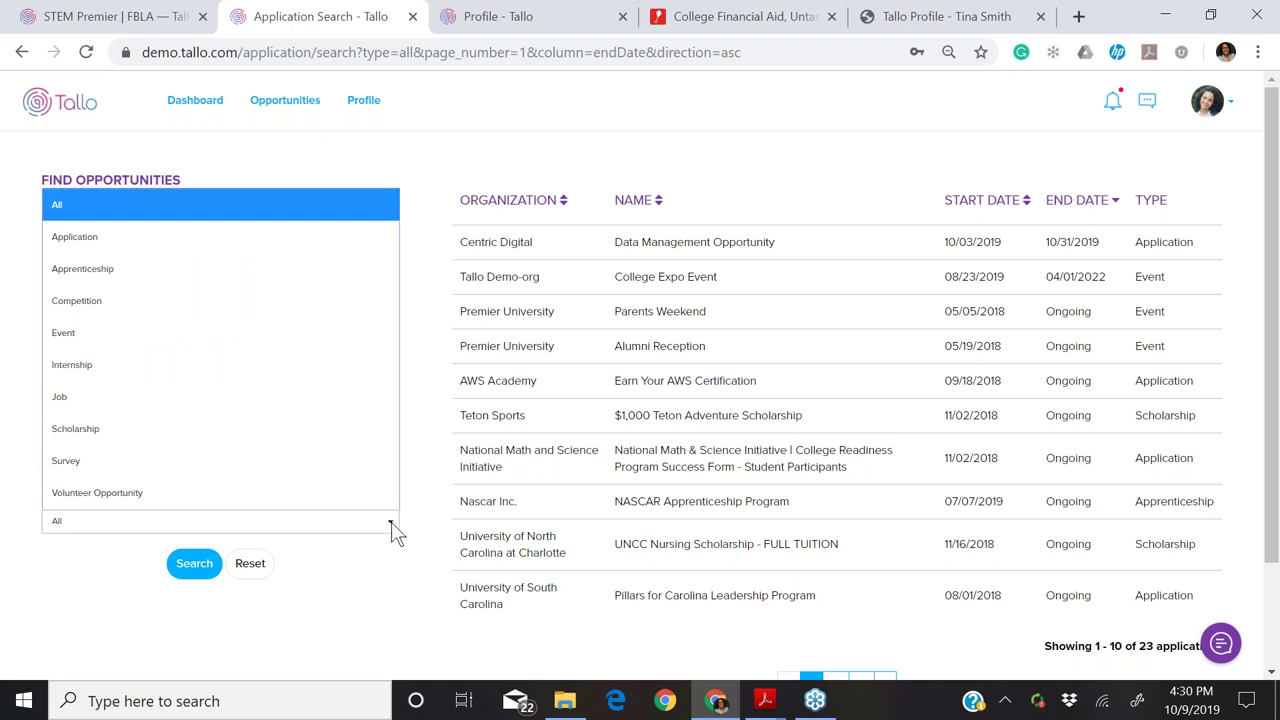